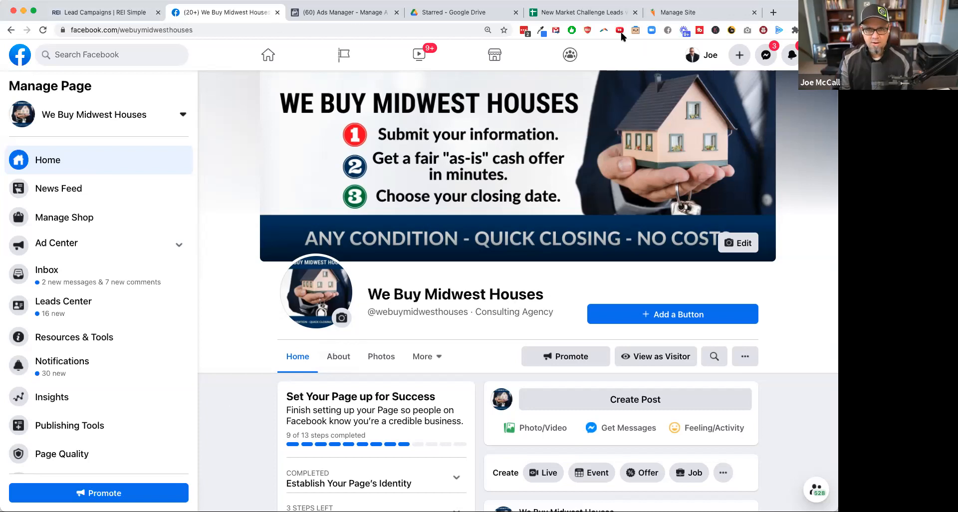
Switch to the New Market Challenge Leads v01 spreadsheet and examine the leads' property addresses across the different states
click(595, 14)
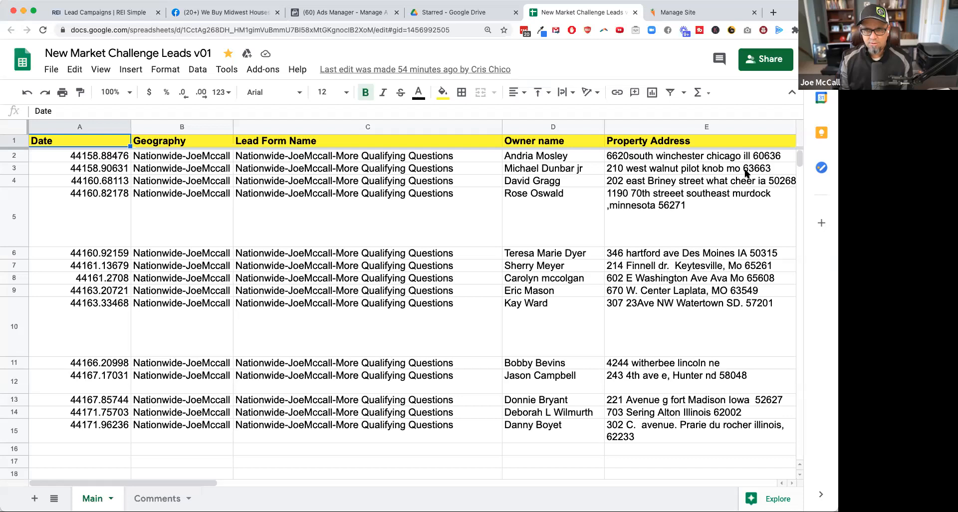
click(699, 172)
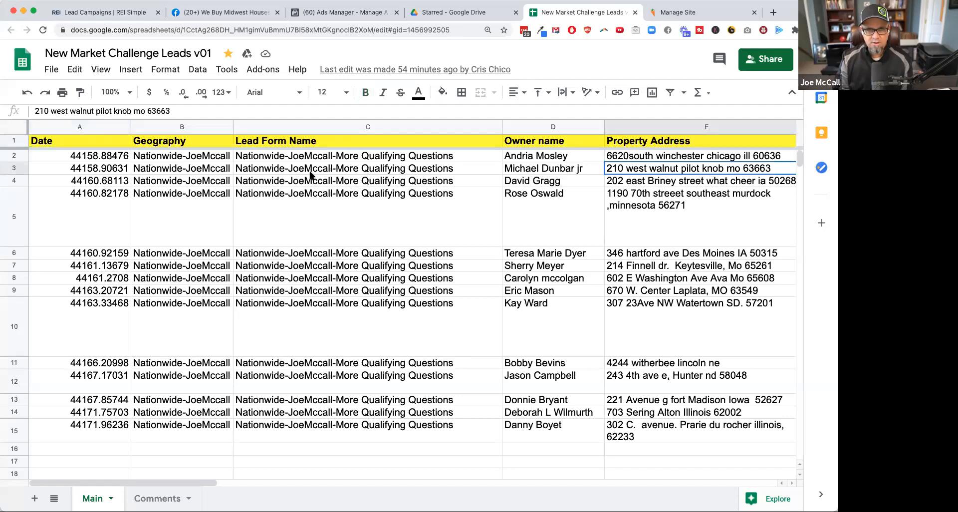
click(12, 169)
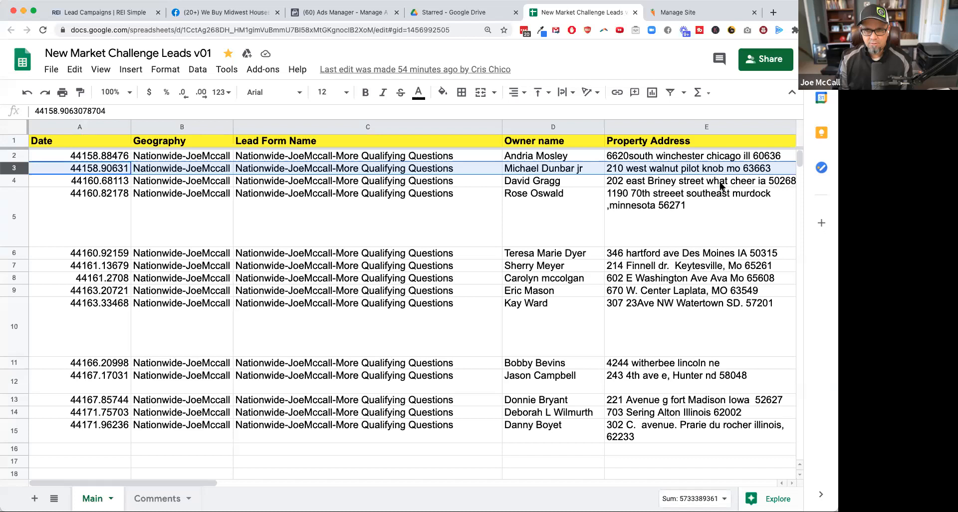
click(701, 182)
click(698, 218)
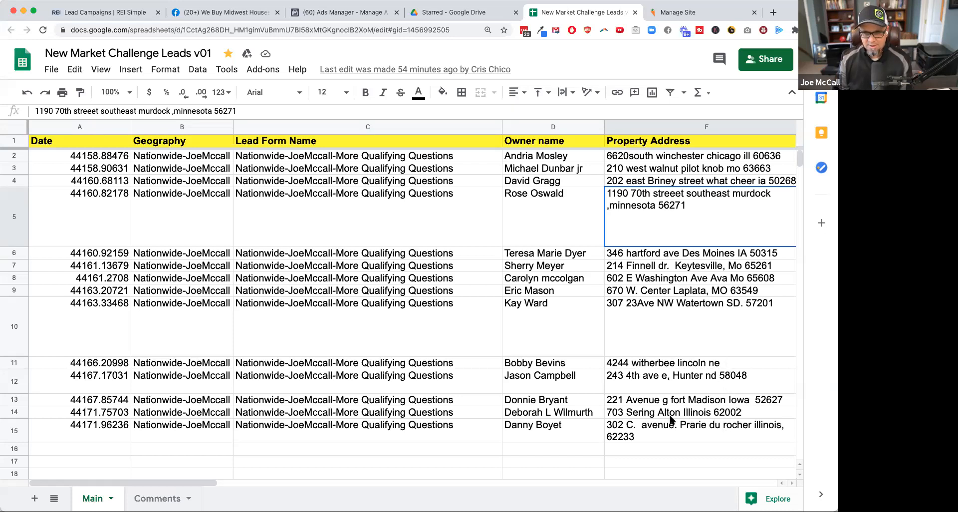
click(690, 412)
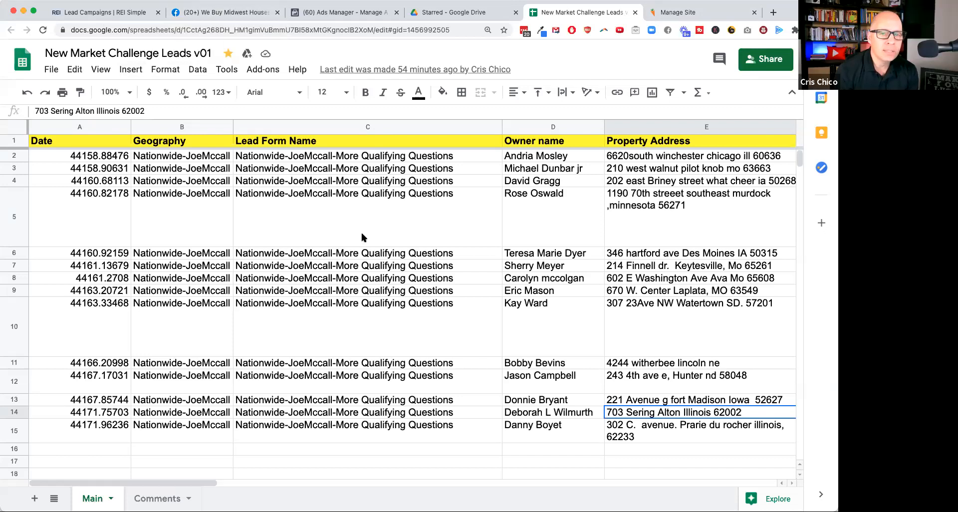
Examine the asking prices and selling timeframes in the Price and Time columns of the leads sheet
scroll(360, 232, right, 10)
scroll(358, 232, right, 5)
scroll(358, 232, left, 7)
scroll(357, 231, right, 2)
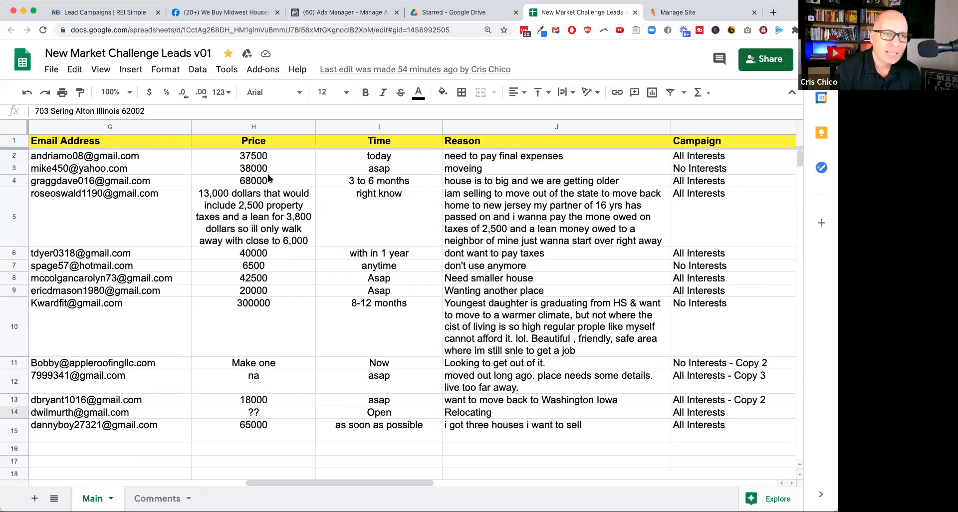
click(282, 159)
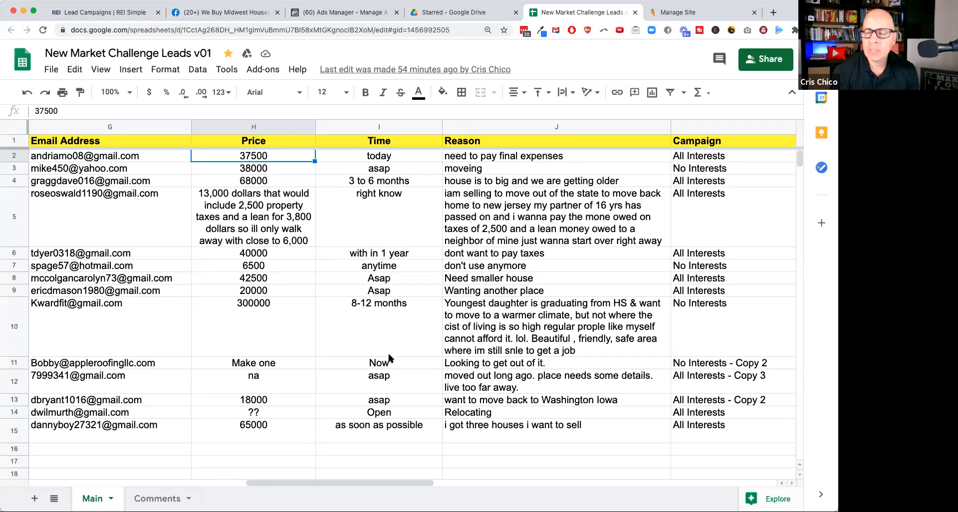
click(398, 382)
click(404, 406)
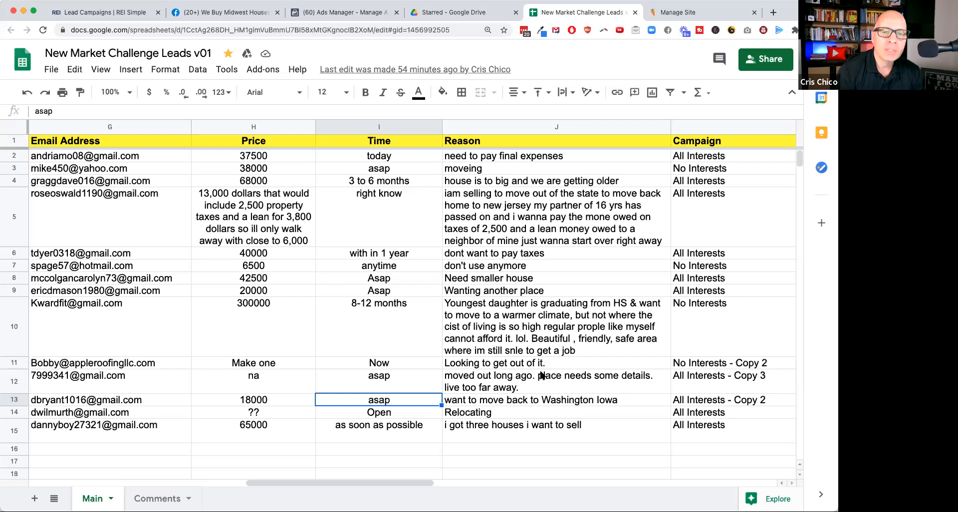
click(411, 374)
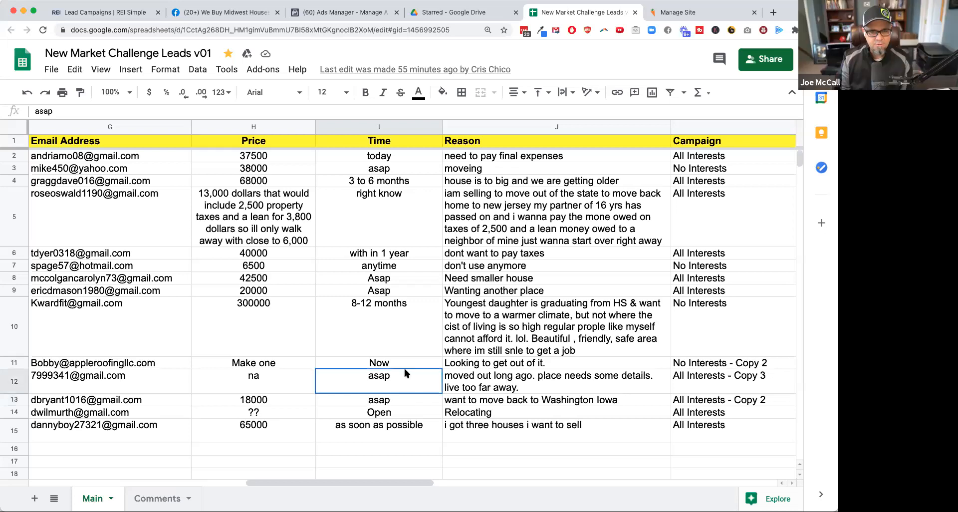
Read through the sellers' motivations in the Reason column of the leads sheet
click(422, 217)
click(604, 211)
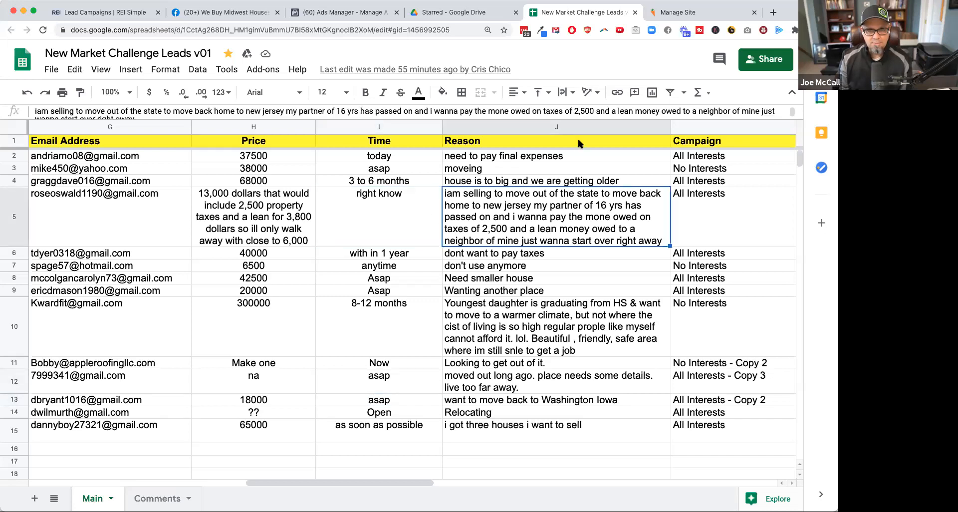
click(582, 152)
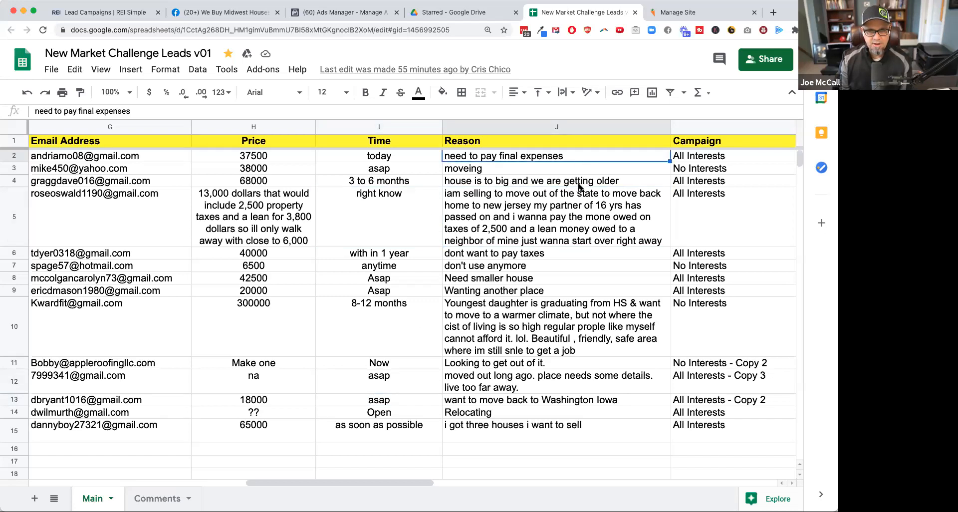
click(572, 184)
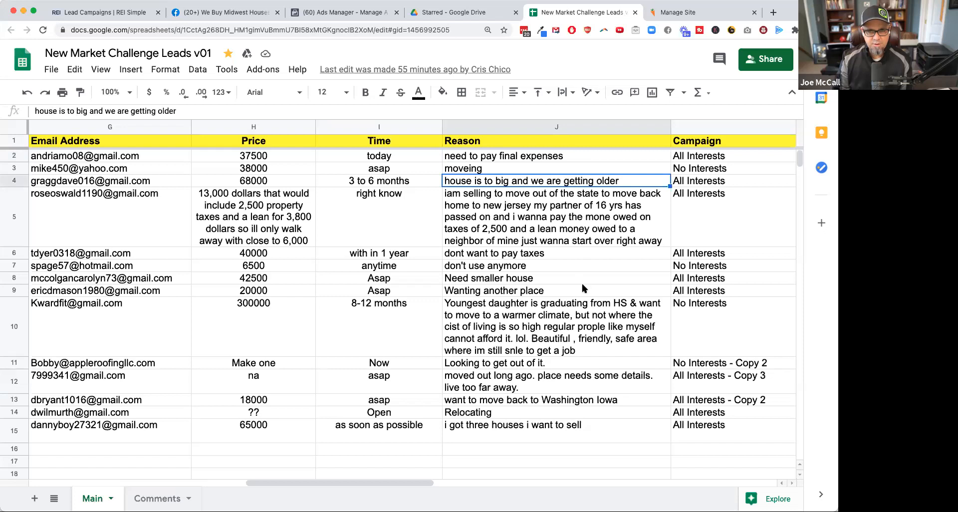
click(560, 255)
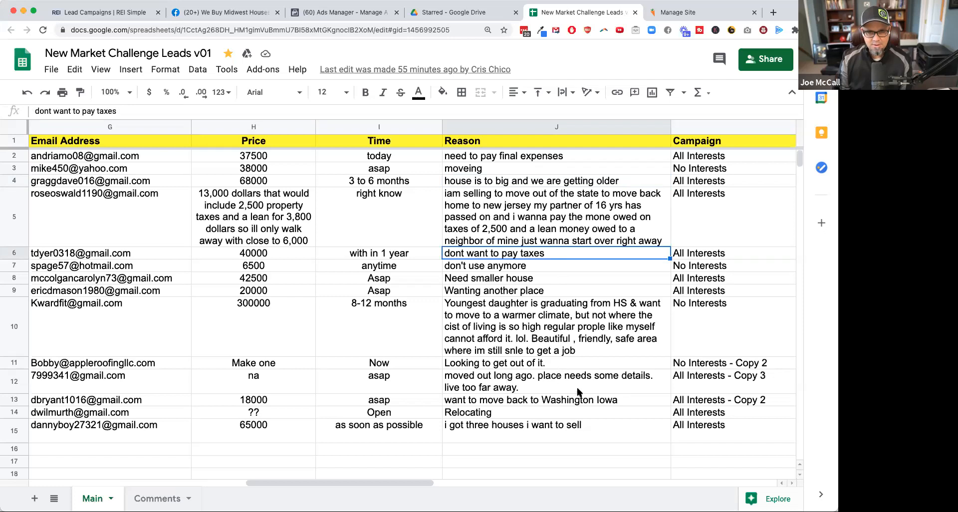
click(600, 389)
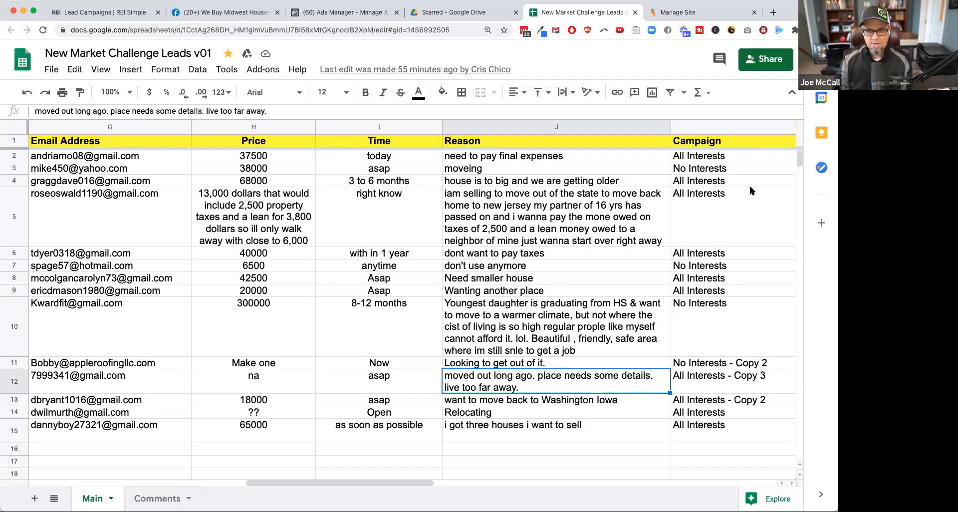
Examine the Campaign column for the leads' ad sources and copy the selling reason in row 10
click(722, 170)
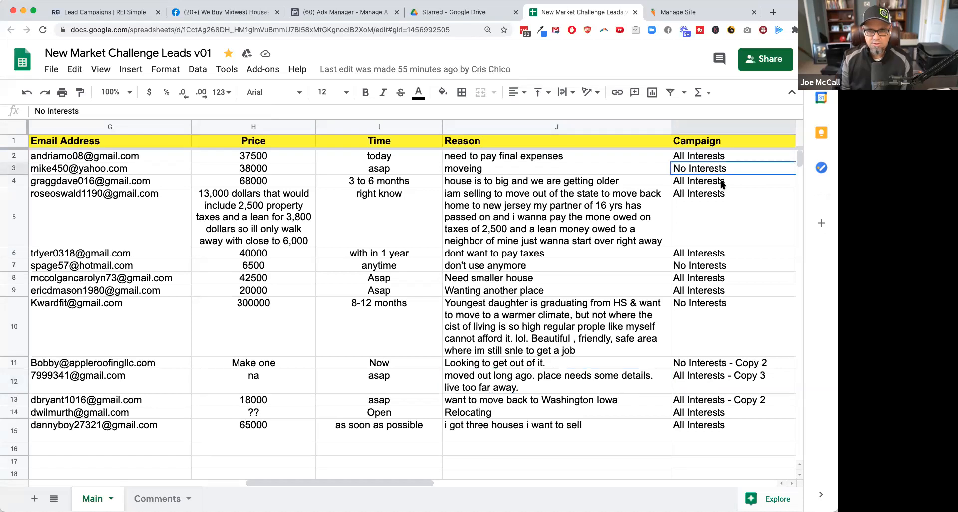
scroll(722, 184, right, 5)
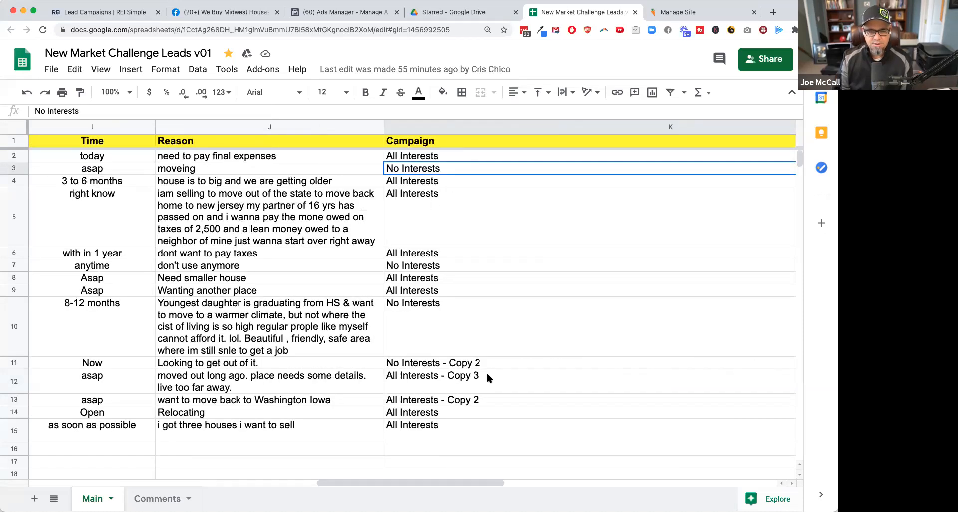
click(330, 318)
key(super+c)
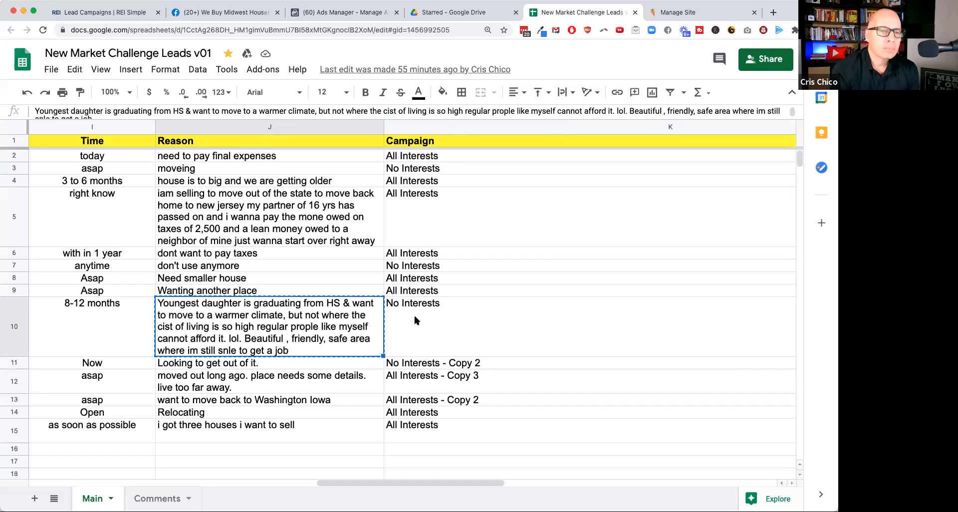
scroll(441, 322, left, 5)
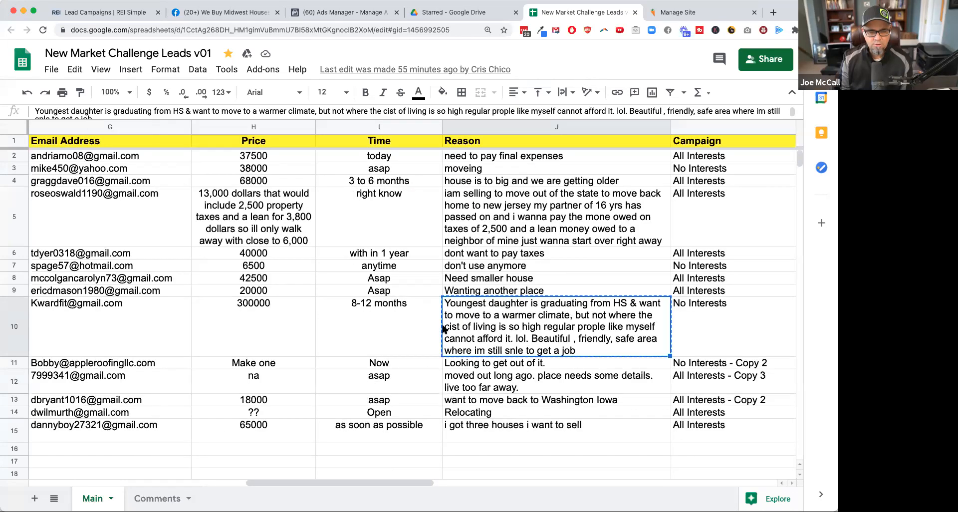
scroll(443, 322, left, 10)
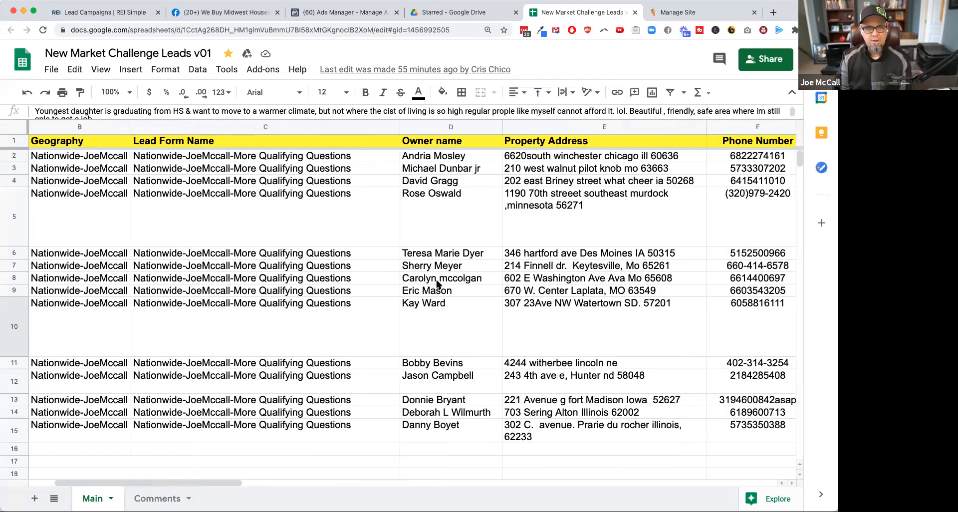
Switch to the We Buy Midwest Houses Facebook page and look through its posts, insights, About details and photos
click(224, 12)
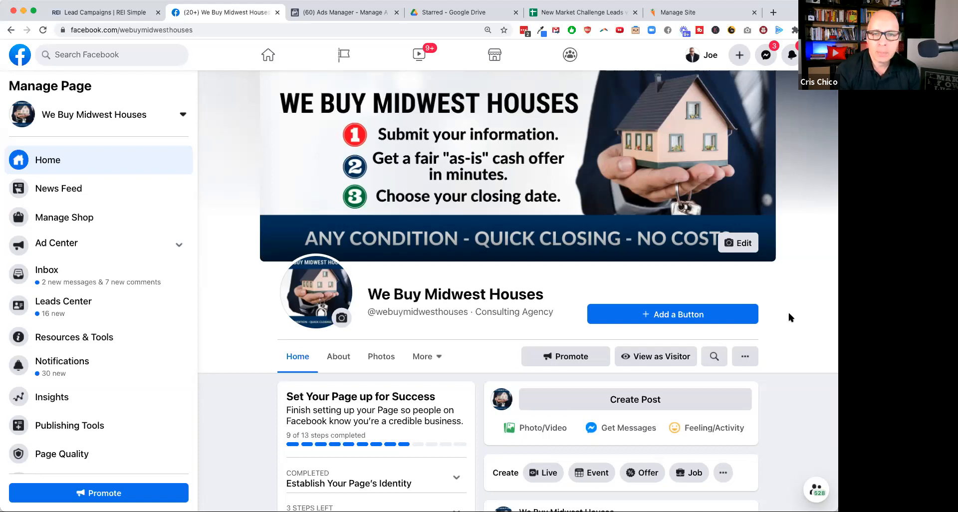
scroll(789, 313, down, 5)
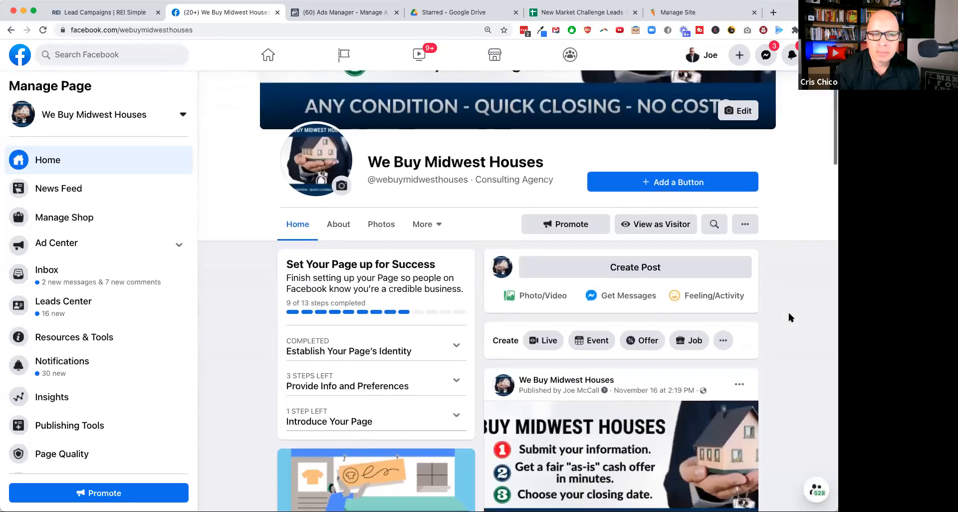
scroll(788, 317, down, 4)
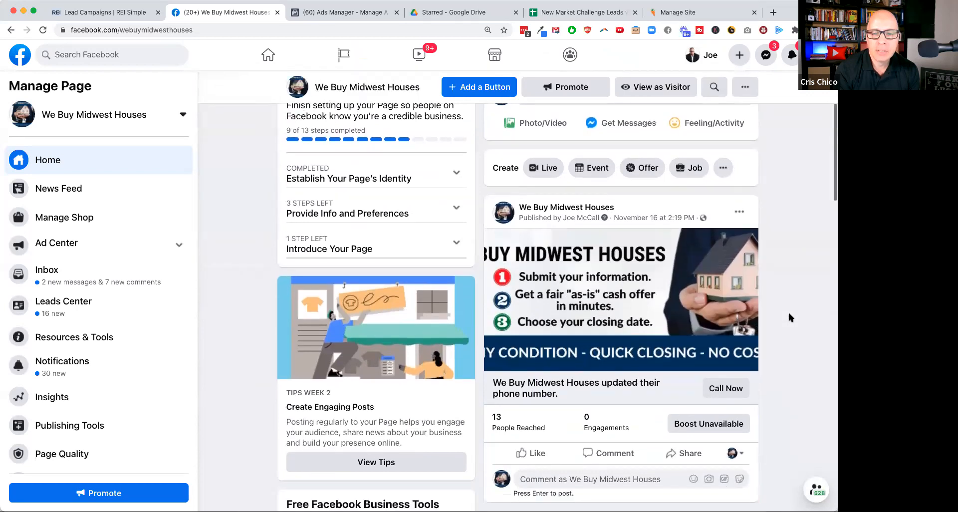
scroll(789, 317, down, 5)
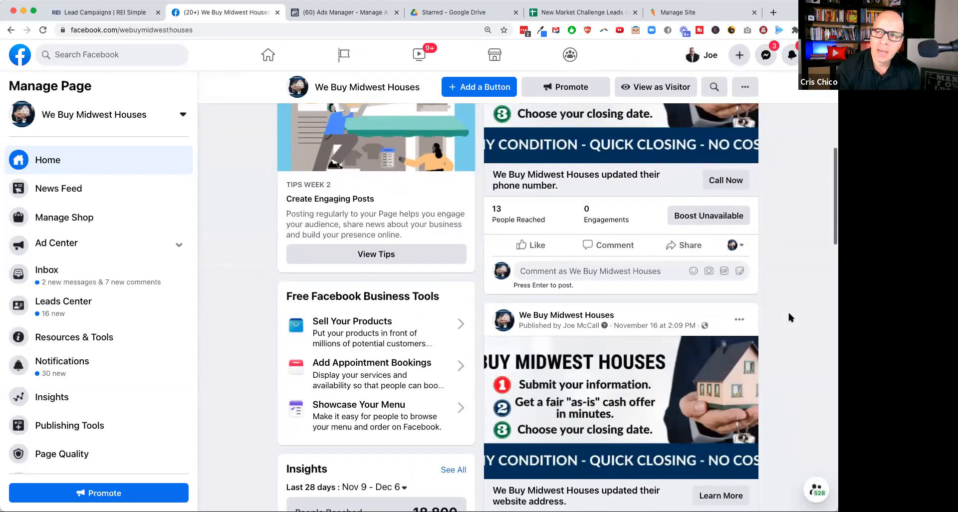
scroll(789, 317, down, 1)
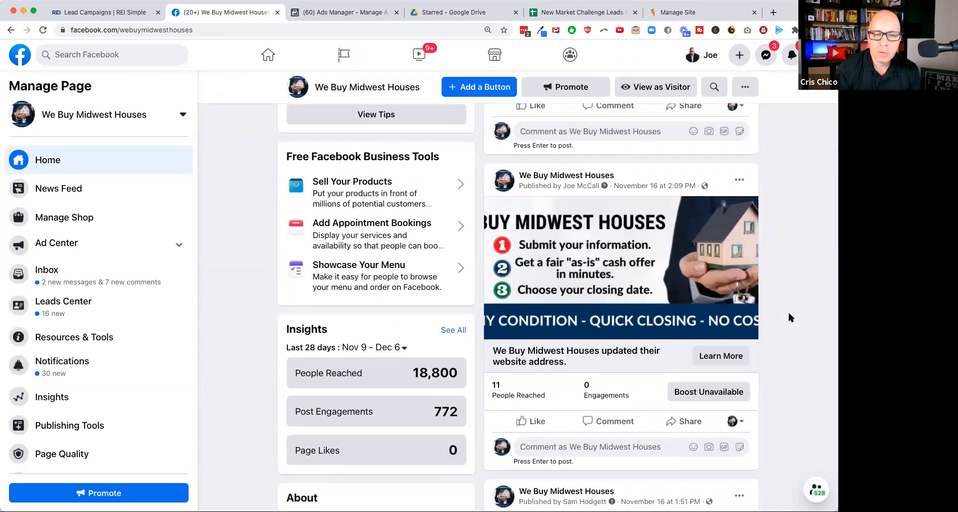
scroll(789, 317, down, 2)
scroll(788, 315, down, 2)
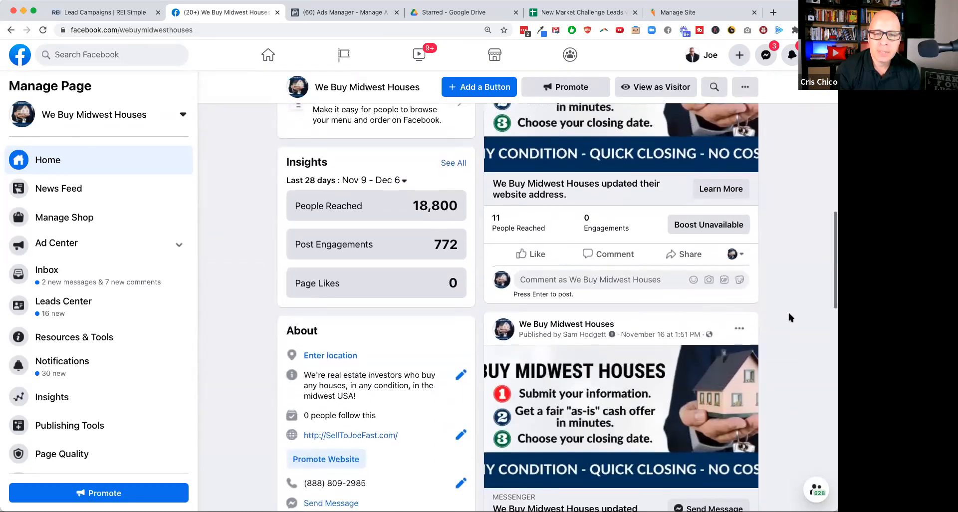
scroll(788, 315, down, 3)
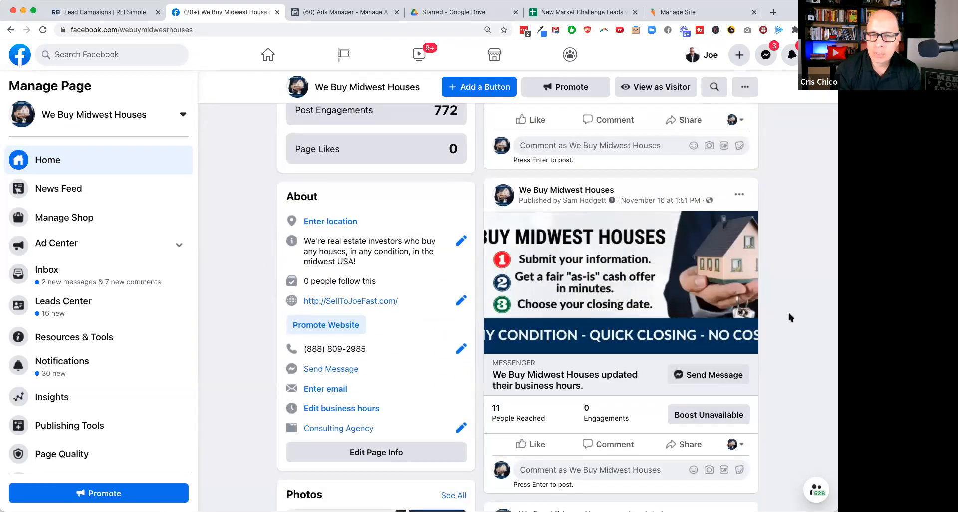
scroll(788, 317, down, 1)
scroll(788, 314, down, 2)
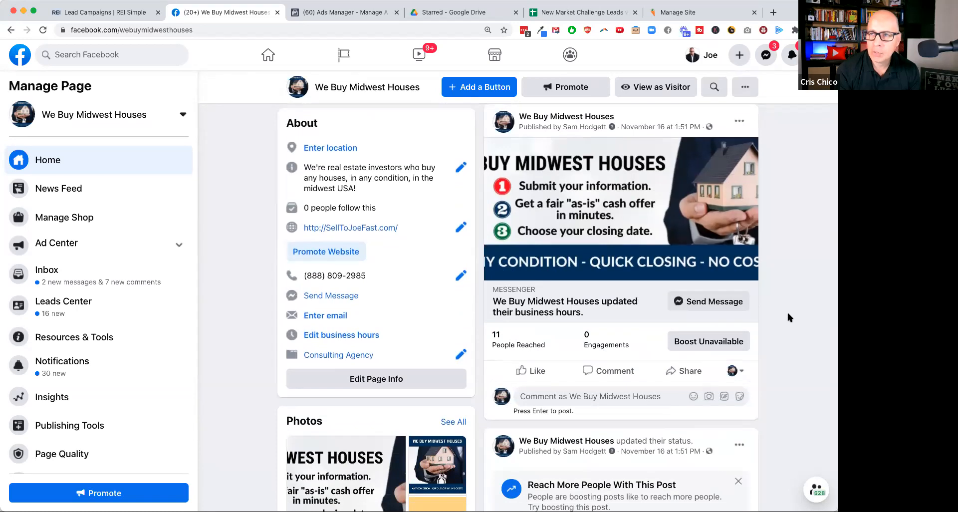
scroll(787, 314, down, 1)
scroll(787, 315, down, 1)
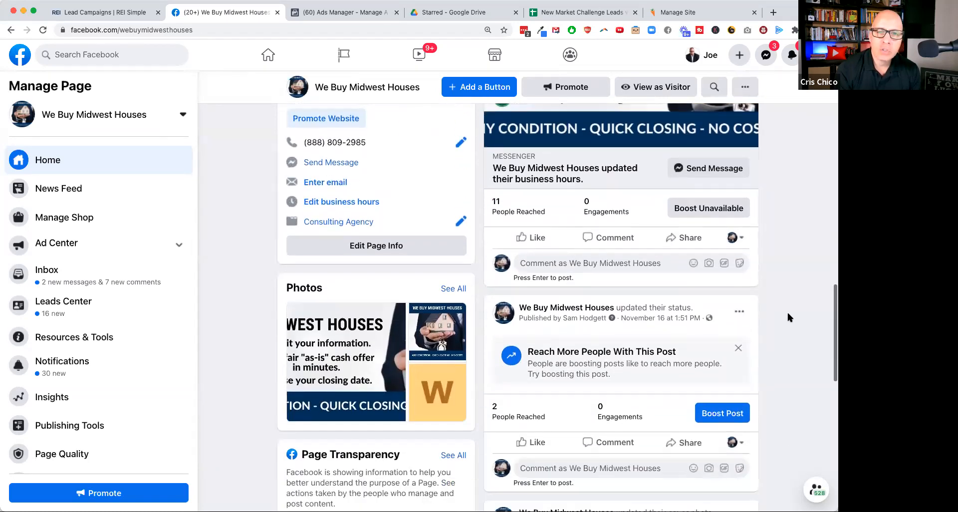
scroll(788, 315, down, 3)
scroll(789, 317, down, 5)
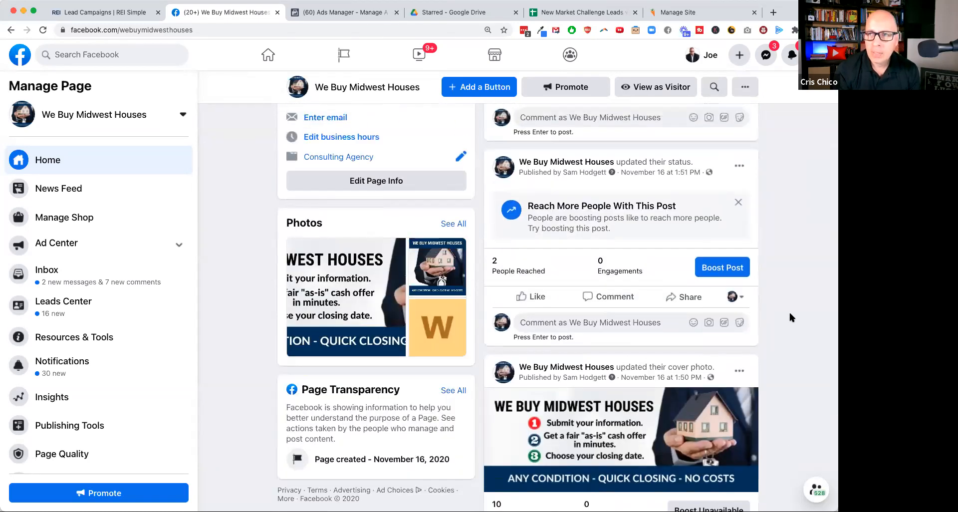
scroll(789, 317, up, 15)
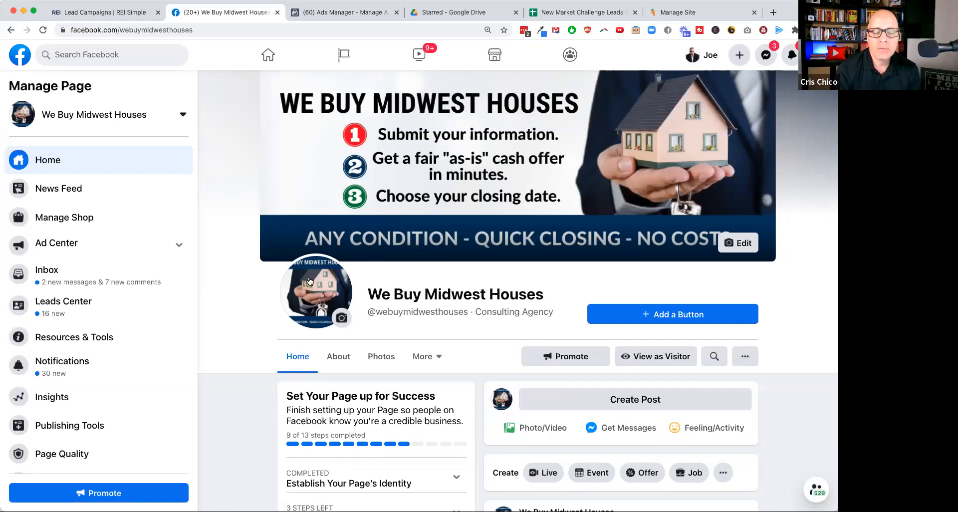
View the Facebook page's profile picture at full size, and preview the page as a visitor sees it
click(330, 309)
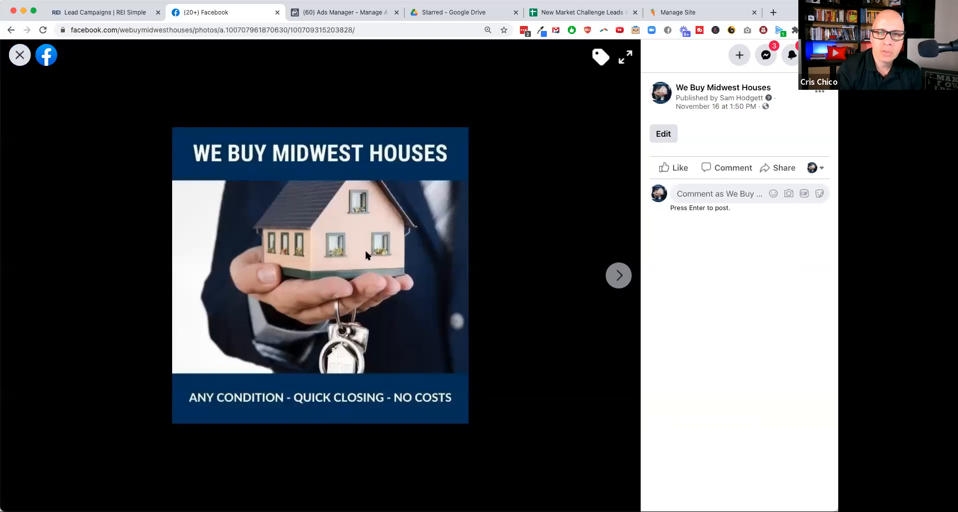
click(20, 55)
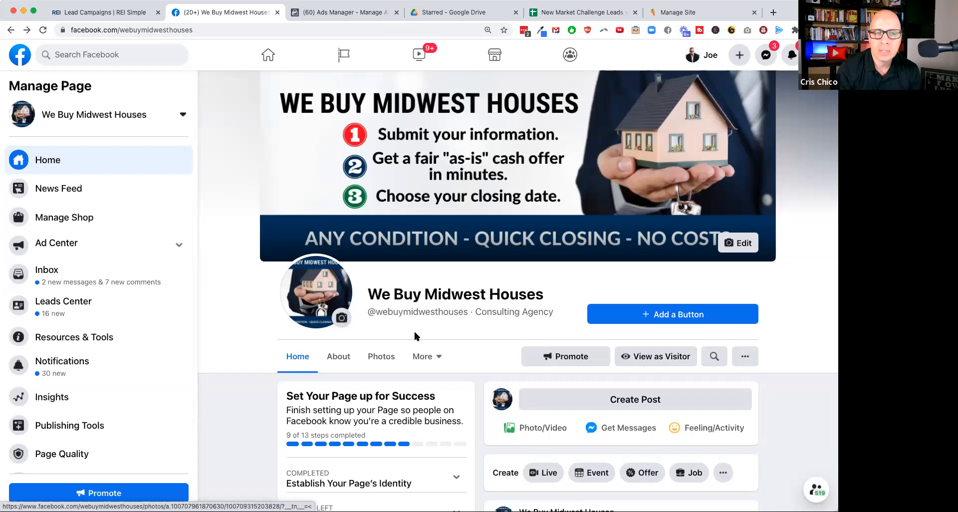
click(671, 364)
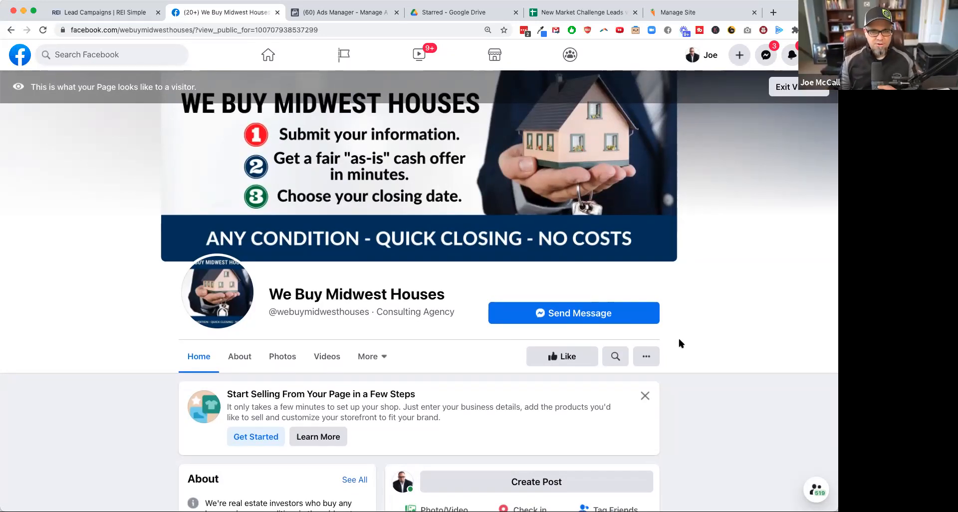
Open Facebook in a new tab, search for "cris buys houses" and open the Cris Buys Houses page
click(774, 14)
text(facebo)
key(Return)
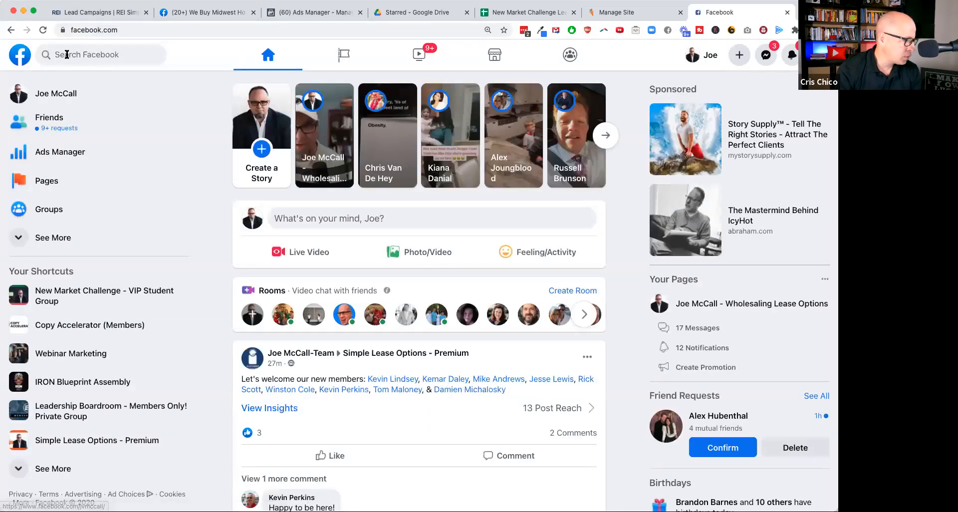
click(103, 56)
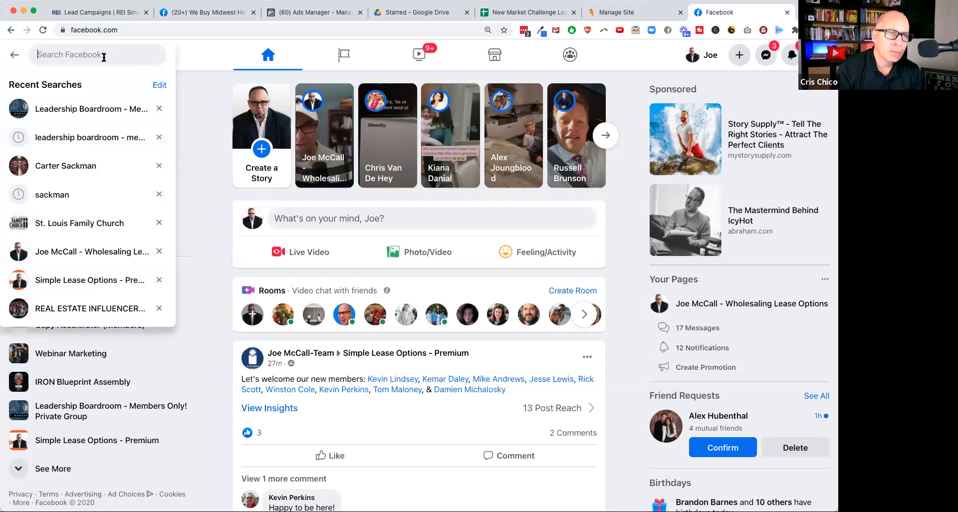
text(cris buys hous)
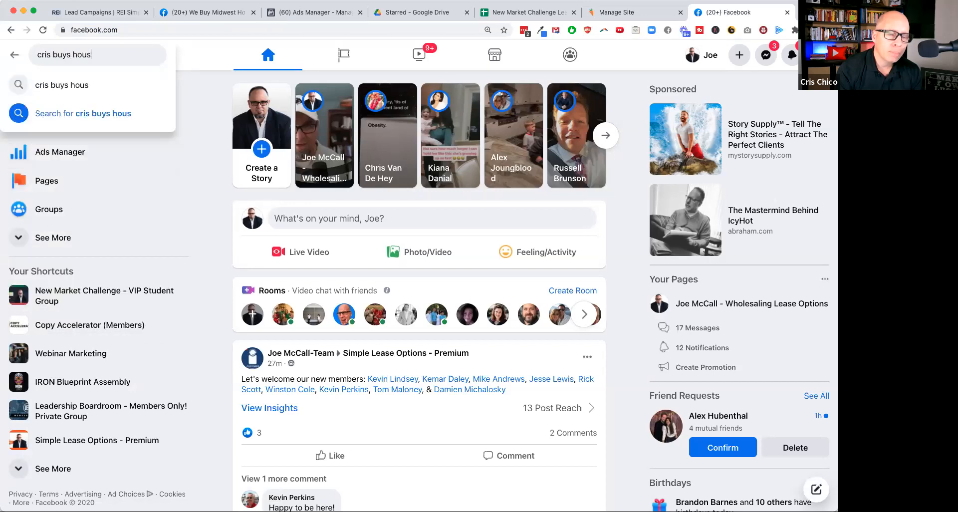
key(Return)
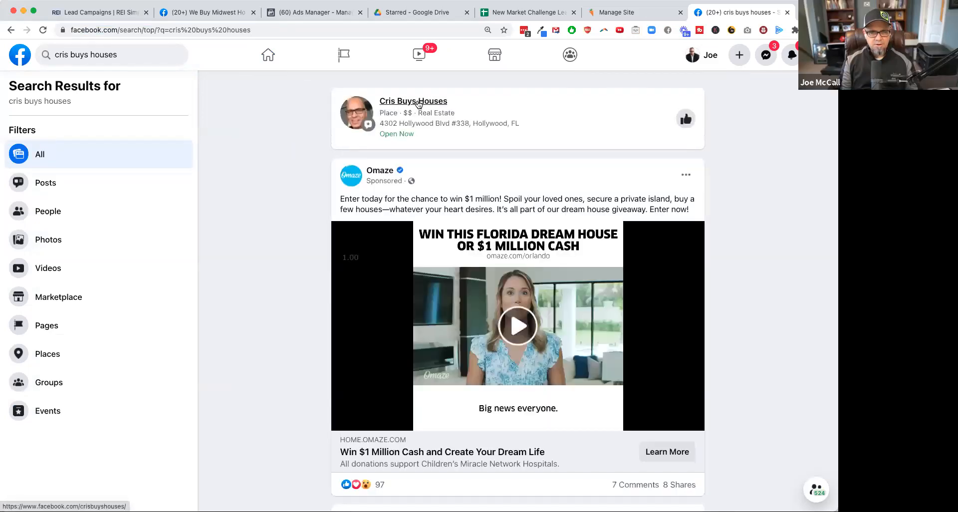
click(418, 104)
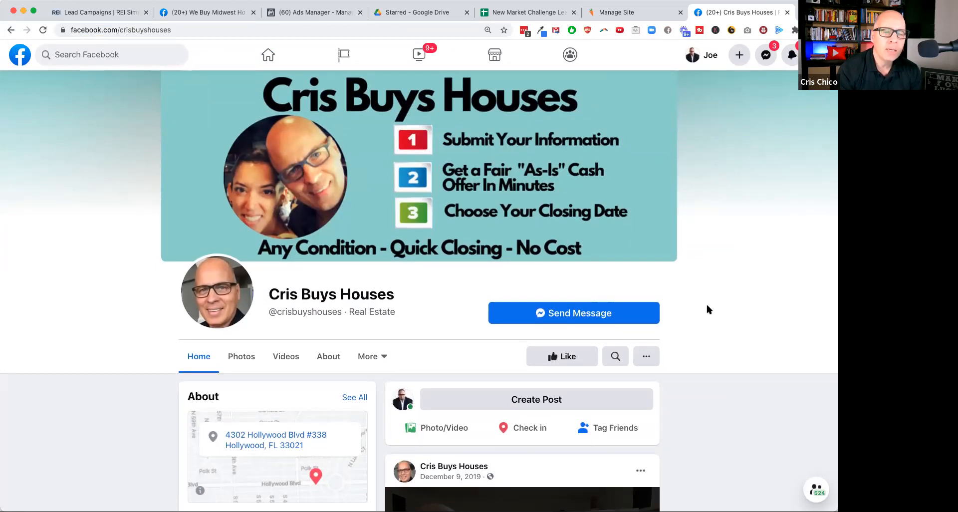
Look through the Cris Buys Houses page's About details, video posts, photos and house-selling ads, and return to its cover
scroll(698, 313, down, 5)
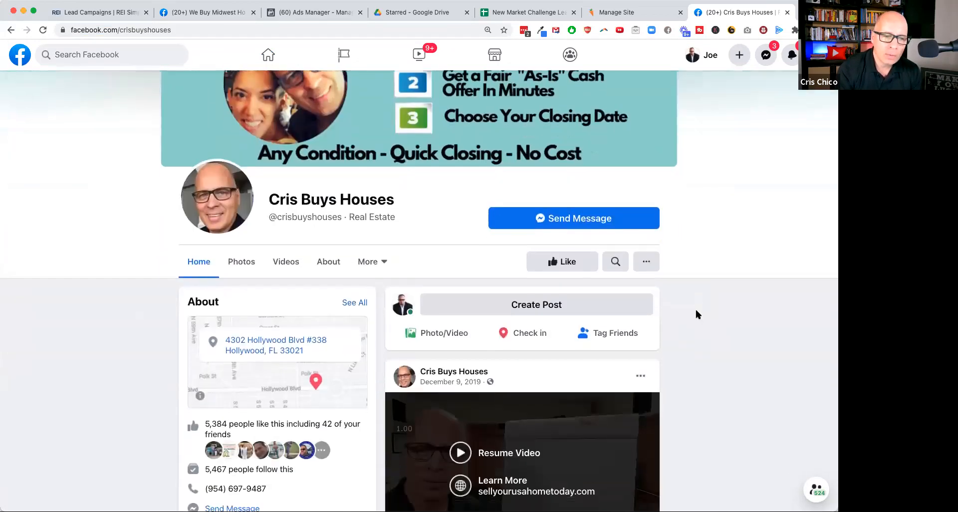
scroll(697, 313, down, 2)
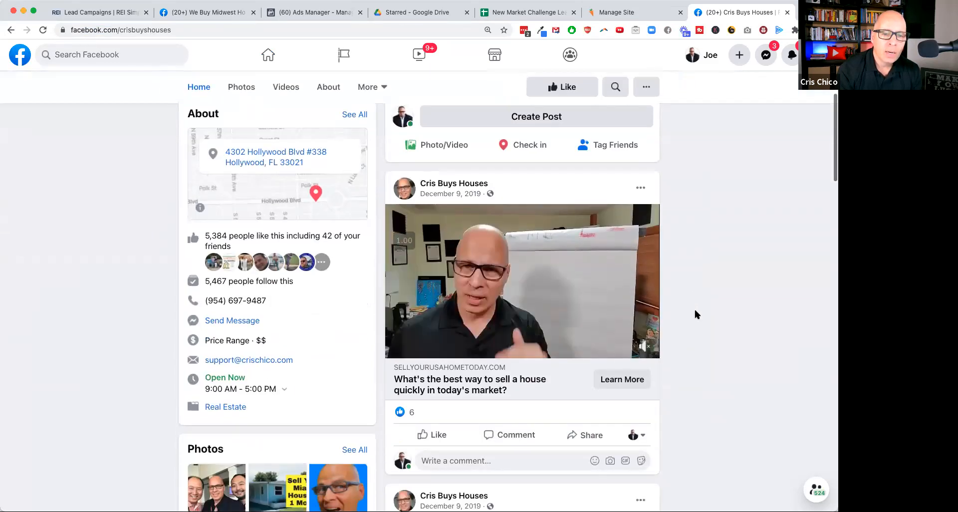
scroll(697, 313, down, 3)
scroll(697, 314, down, 5)
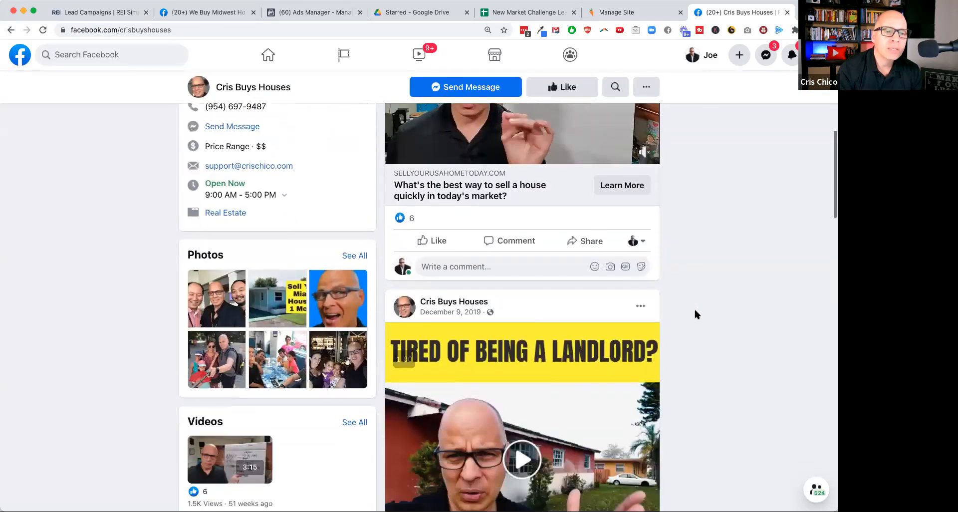
scroll(695, 310, up, 2)
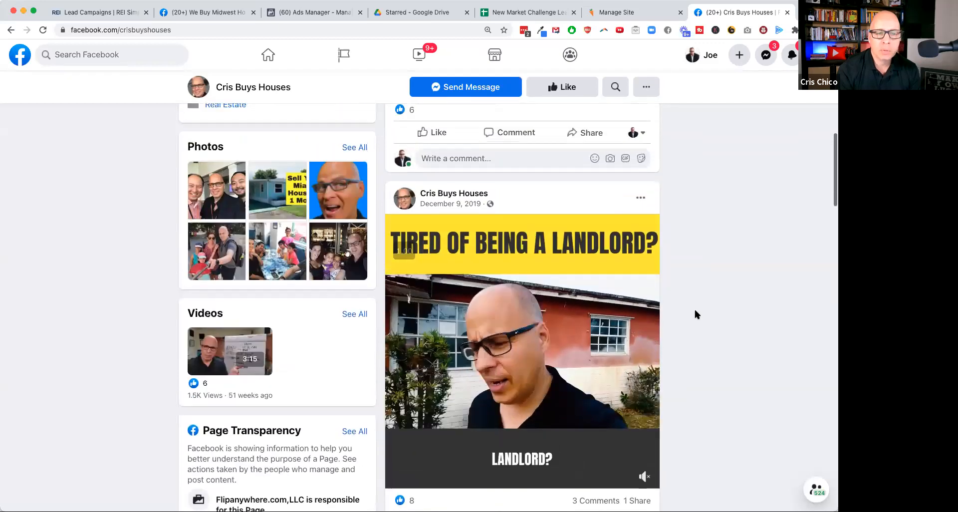
scroll(696, 310, down, 1)
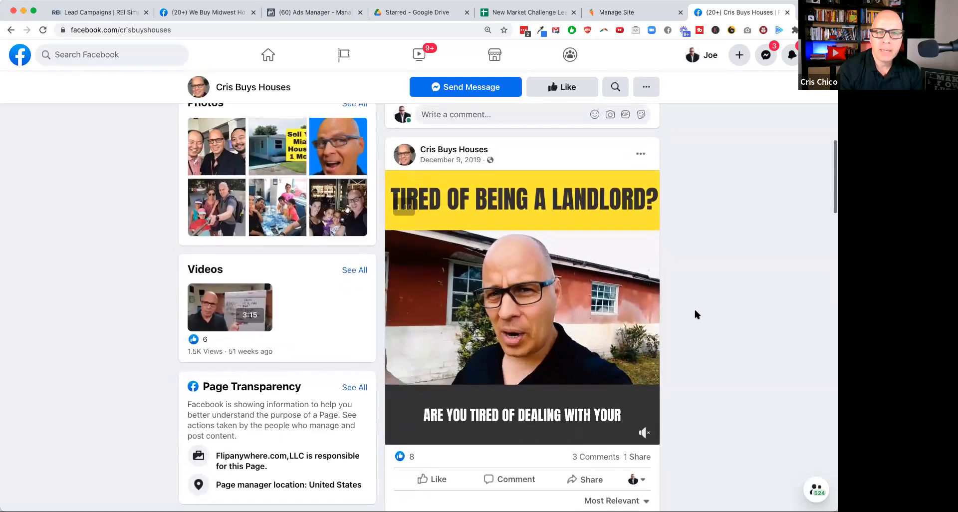
scroll(695, 311, down, 3)
scroll(693, 313, down, 3)
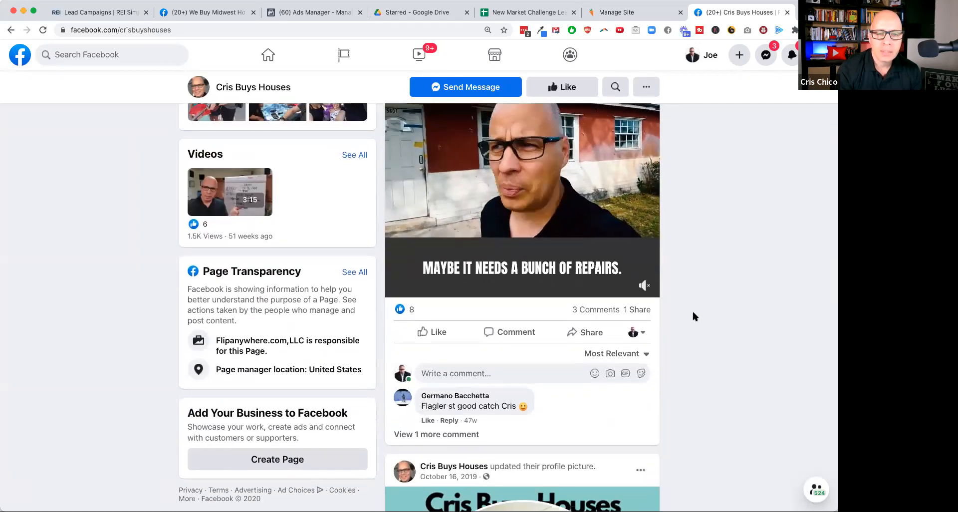
scroll(693, 313, down, 3)
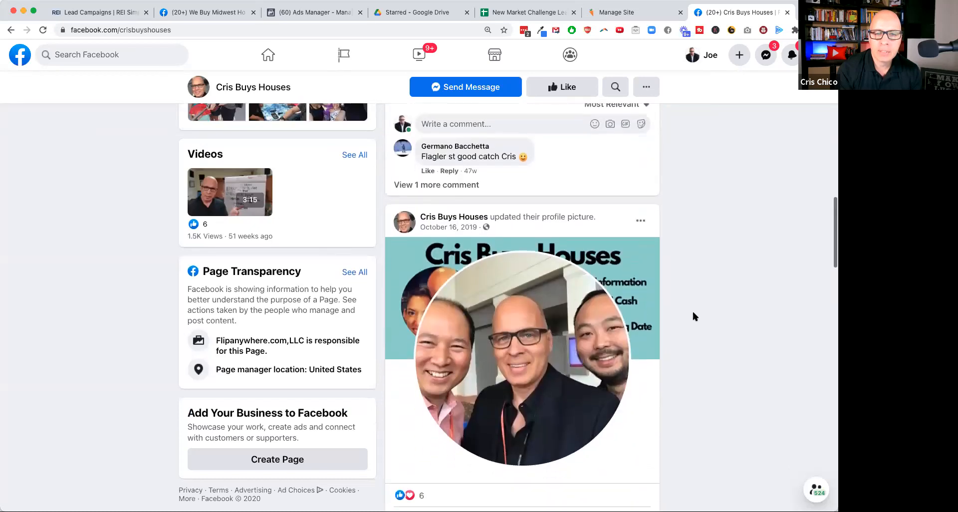
scroll(693, 312, down, 3)
scroll(693, 313, down, 4)
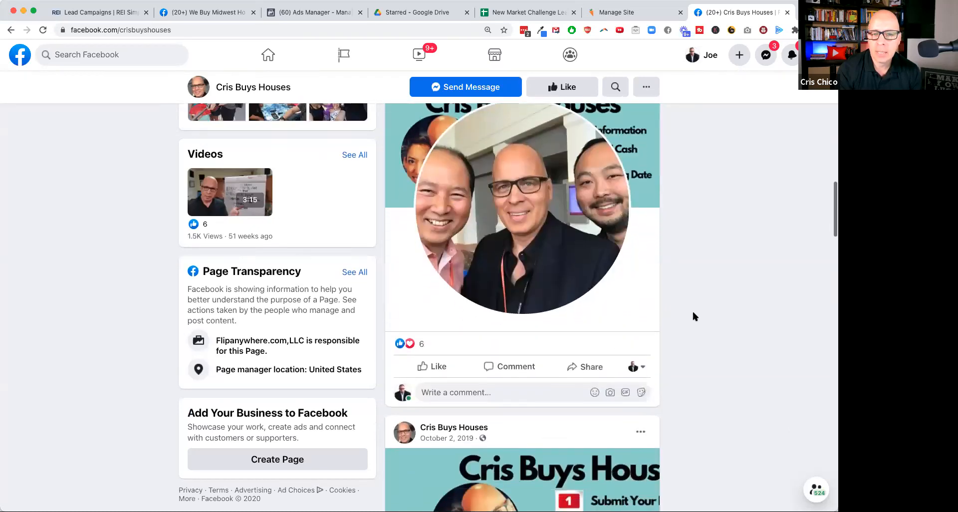
scroll(693, 313, down, 3)
scroll(693, 316, down, 5)
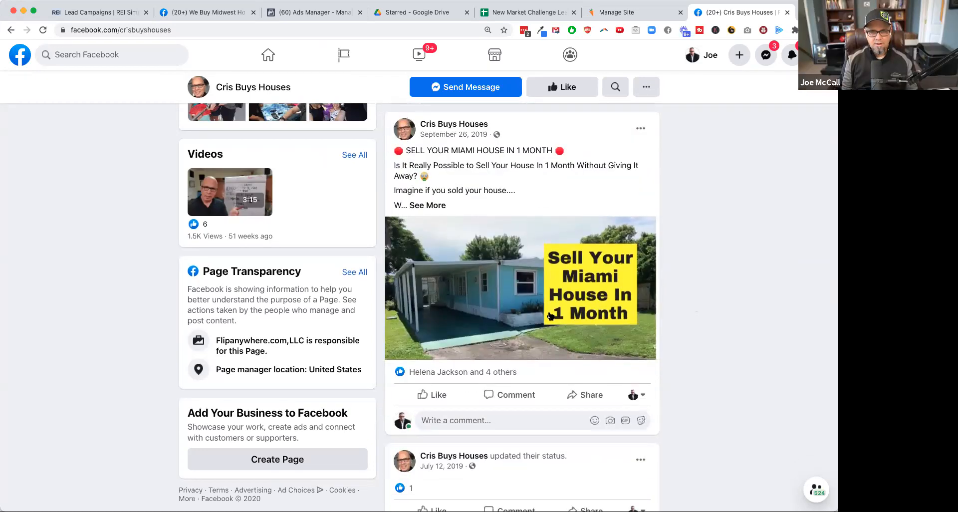
scroll(588, 306, up, 7)
scroll(160, 120, up, 5)
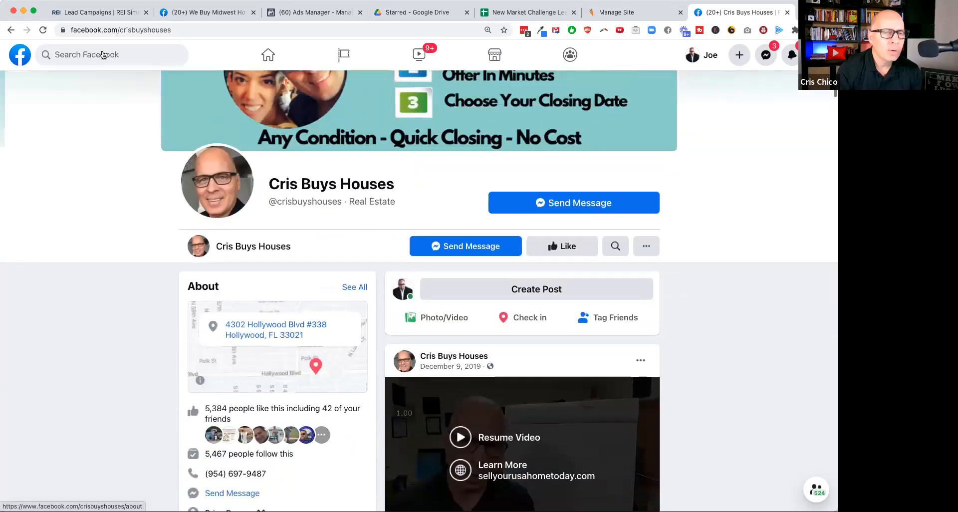
Search Facebook for "national property buyer"
click(102, 54)
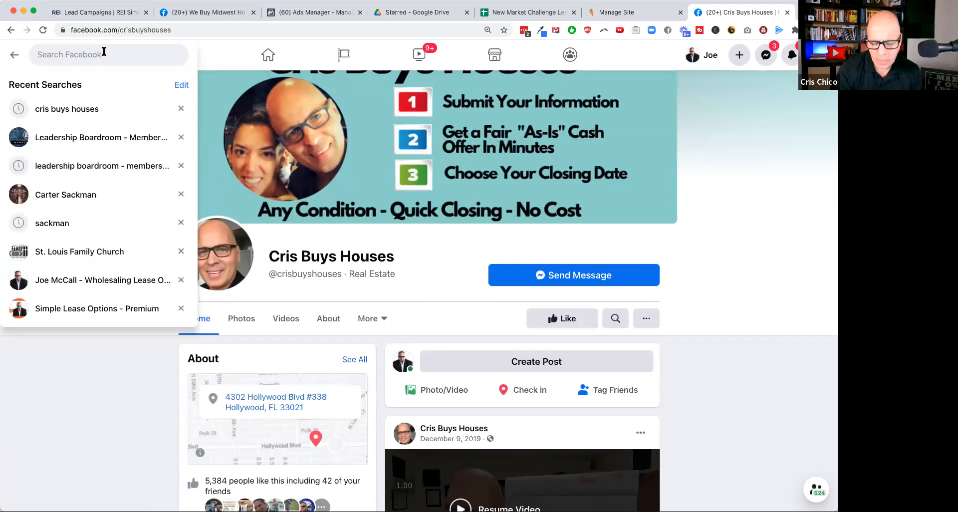
text(nation)
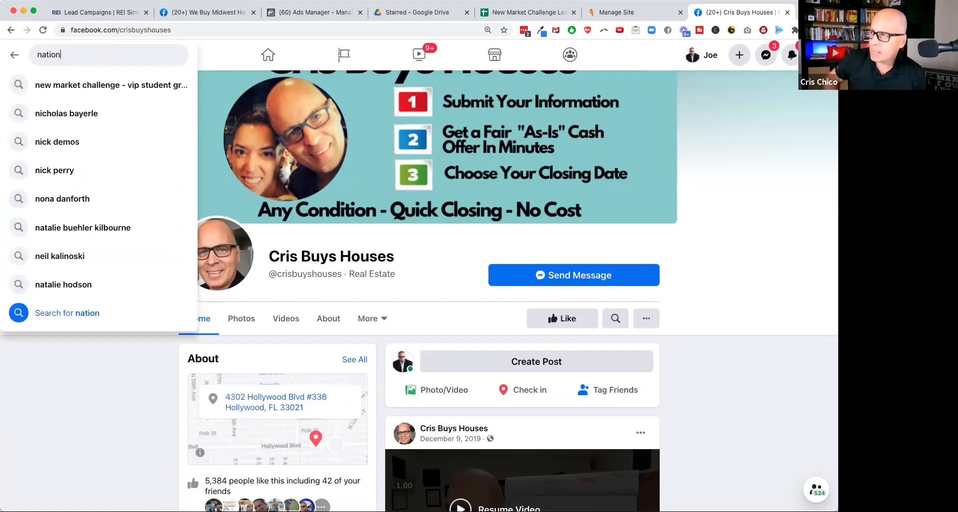
text(al property buyer)
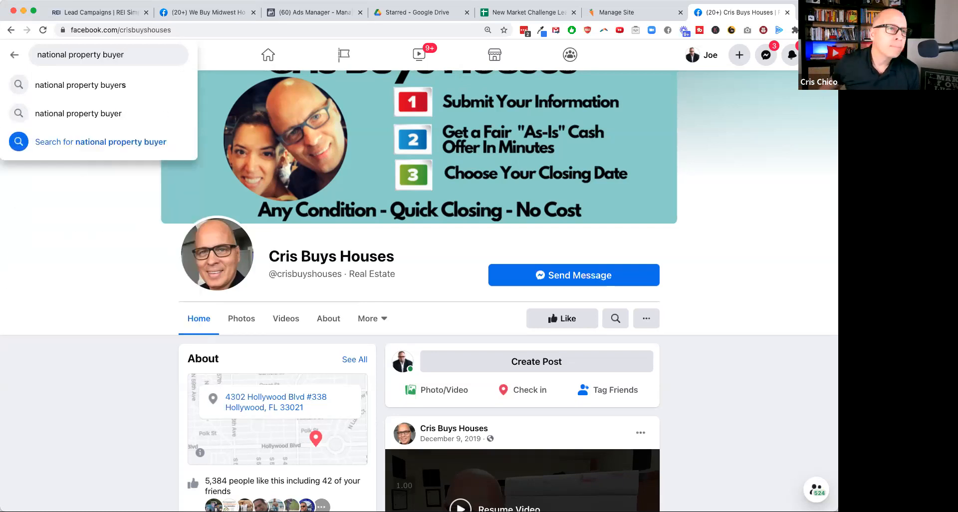
key(super+a)
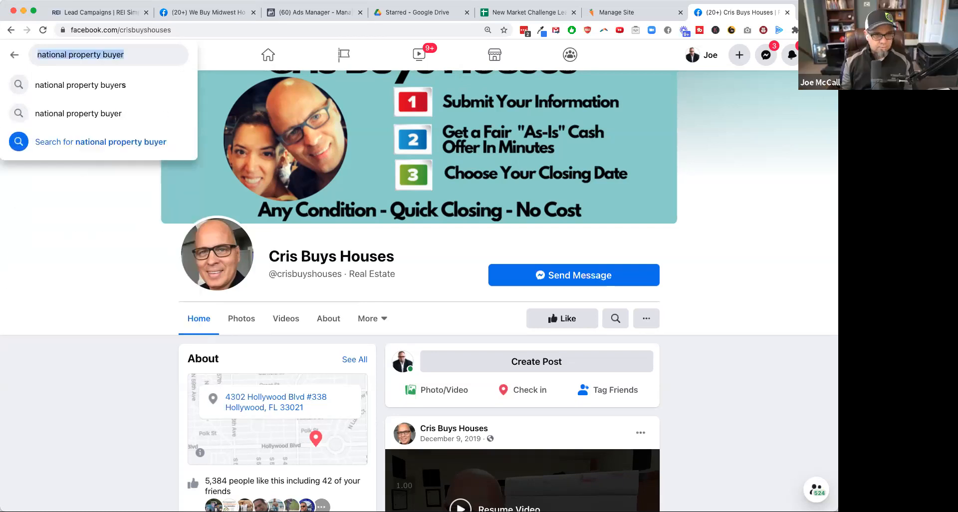
key(super+t)
text(national)
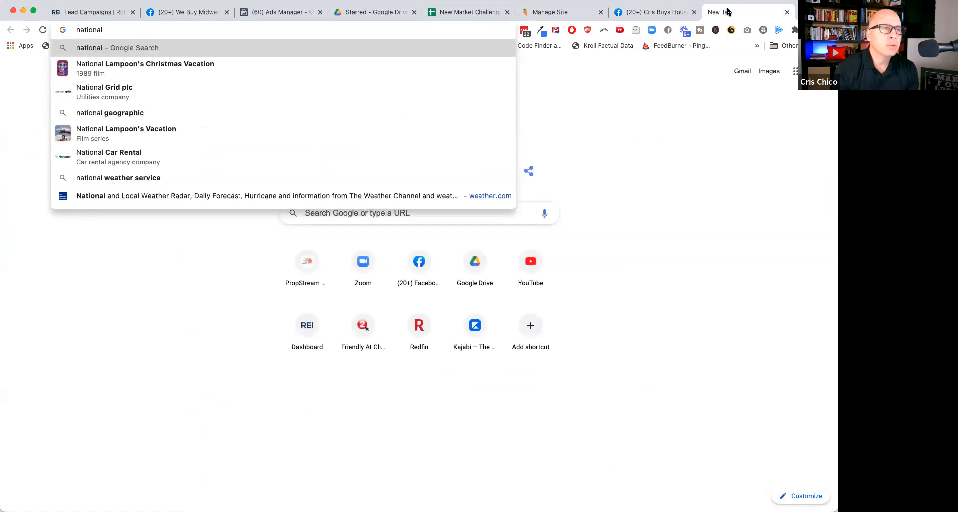
key(Escape)
click(656, 12)
click(132, 55)
key(Return)
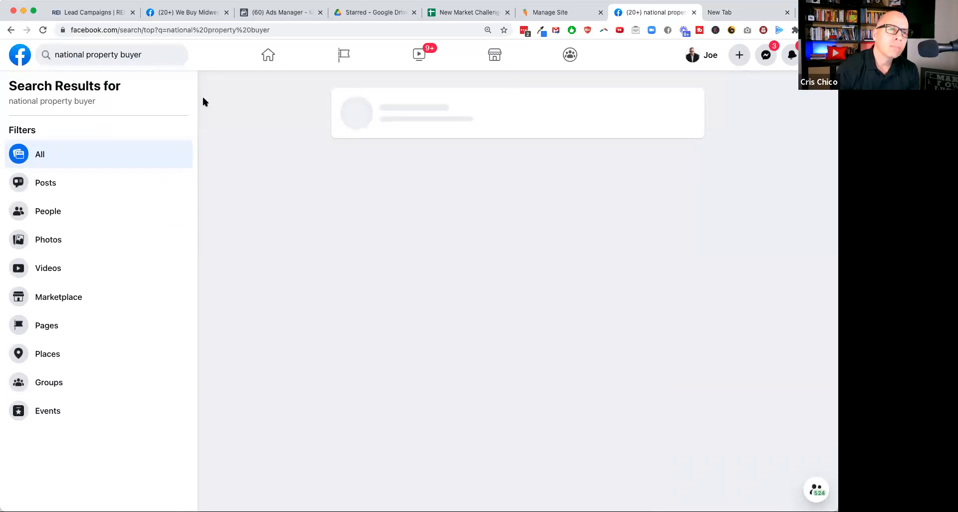
Open the National Property Buyer page from the search results and close its chat window
mouse_move(436, 102)
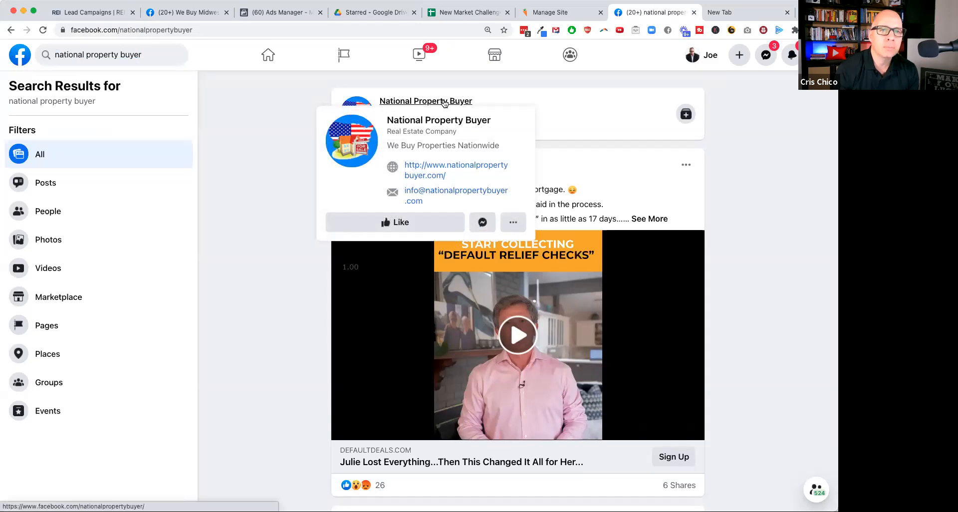
click(439, 102)
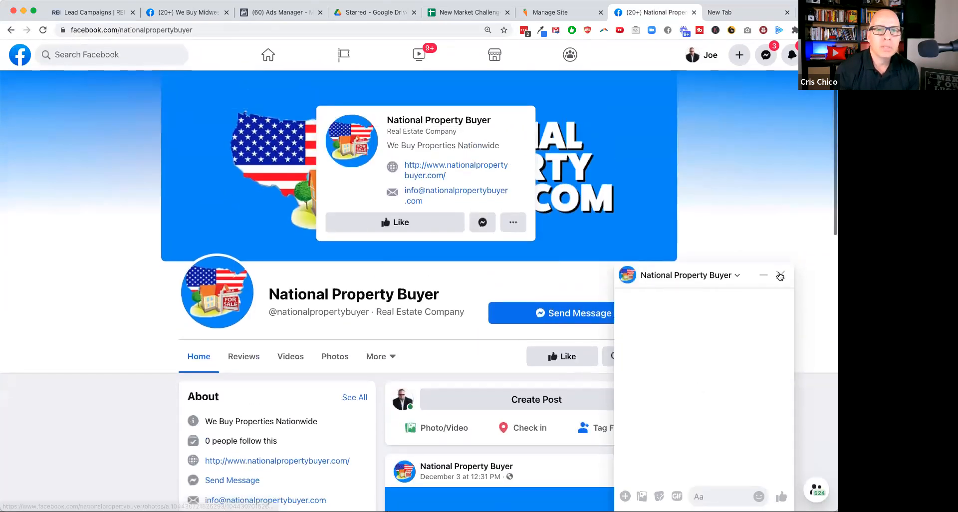
click(777, 274)
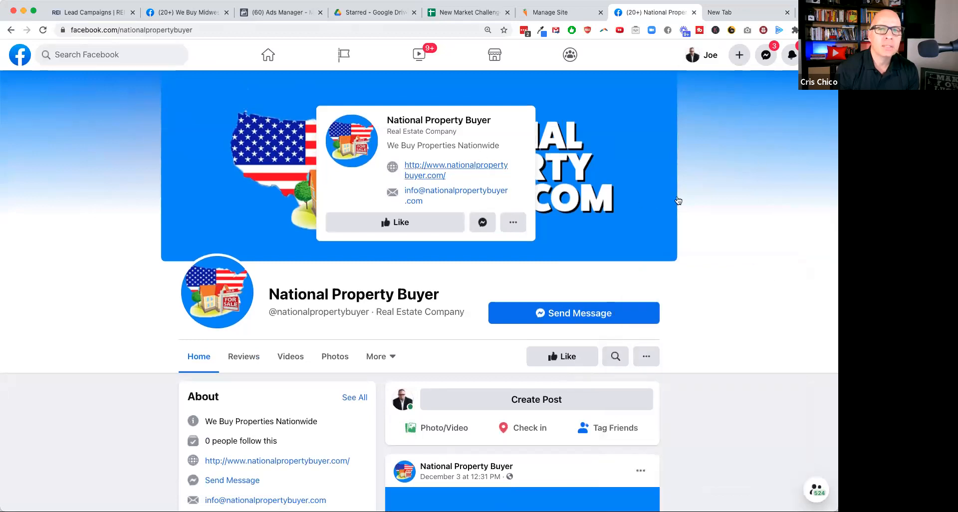
Like the National Property Buyer page and look through its About details, photos and posts
scroll(737, 193, down, 3)
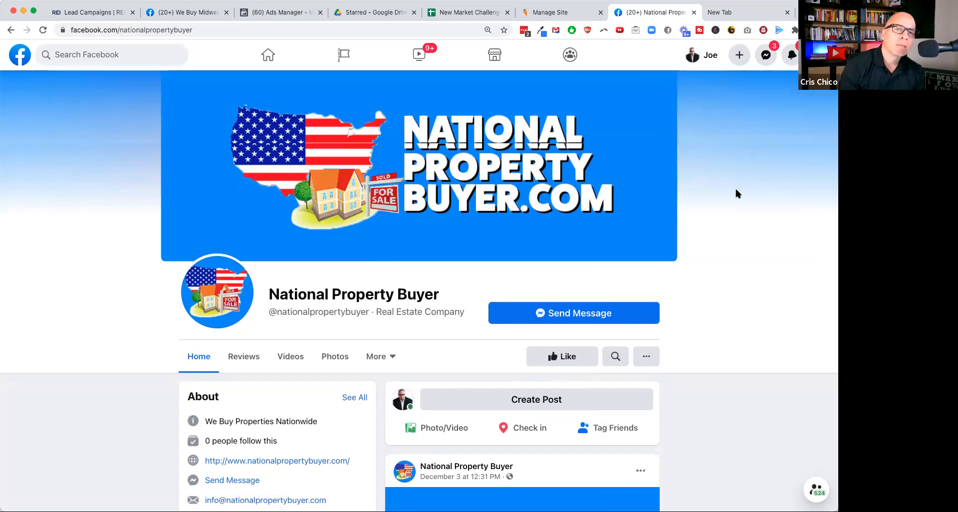
click(562, 281)
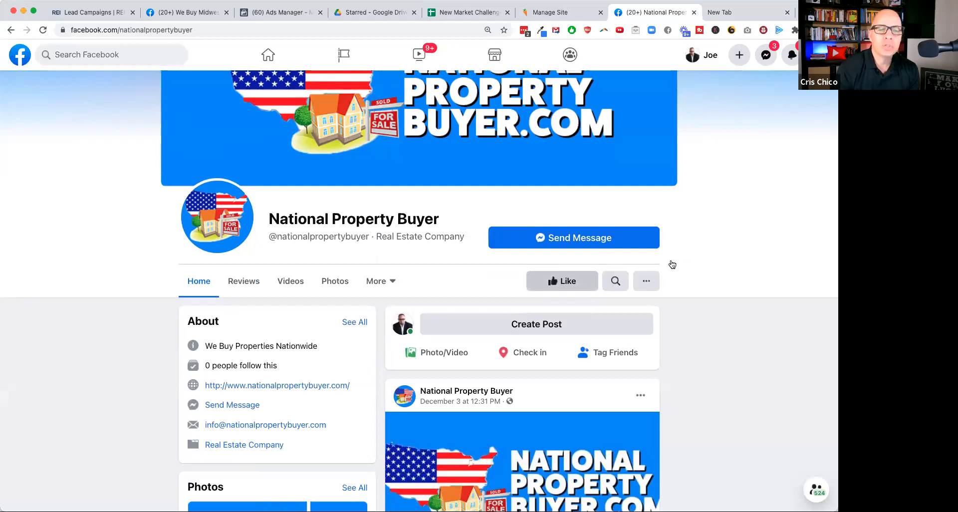
scroll(708, 257, down, 2)
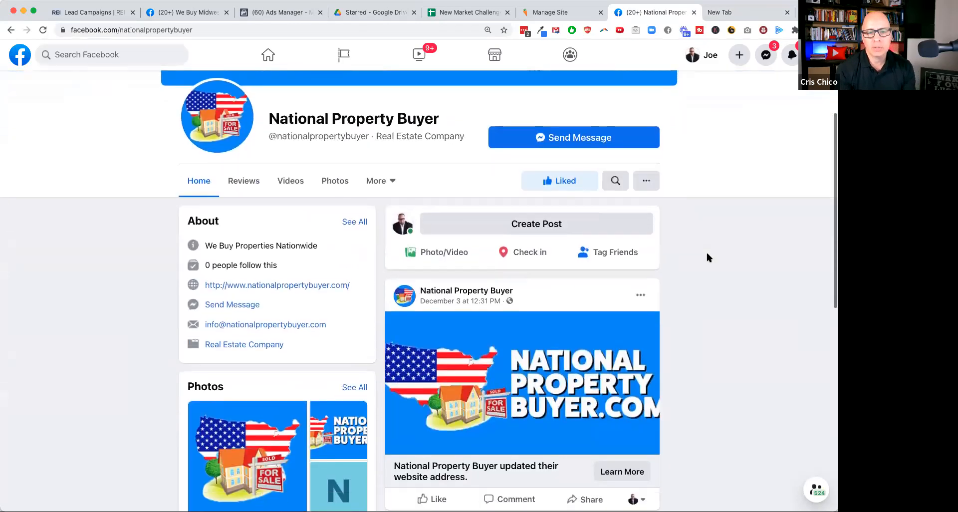
scroll(709, 257, down, 3)
scroll(707, 254, down, 3)
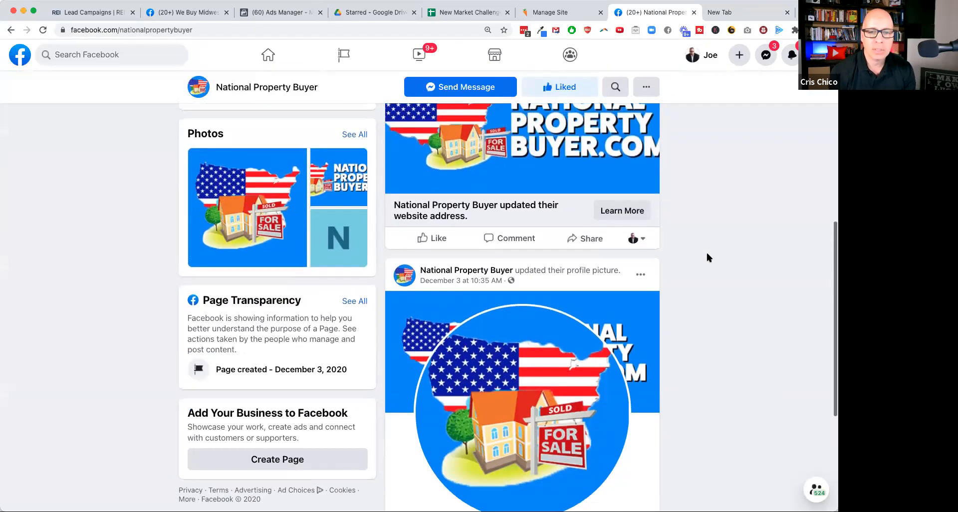
scroll(707, 257, down, 4)
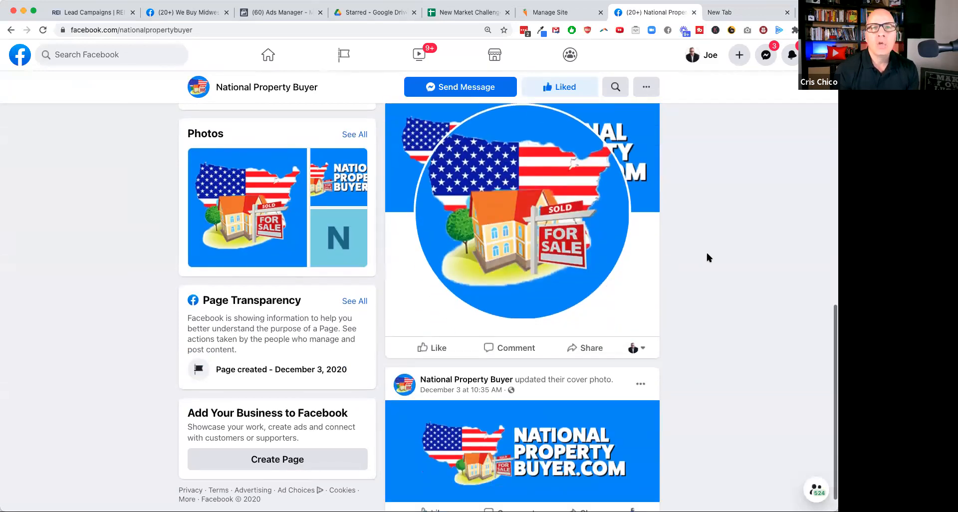
scroll(708, 257, up, 10)
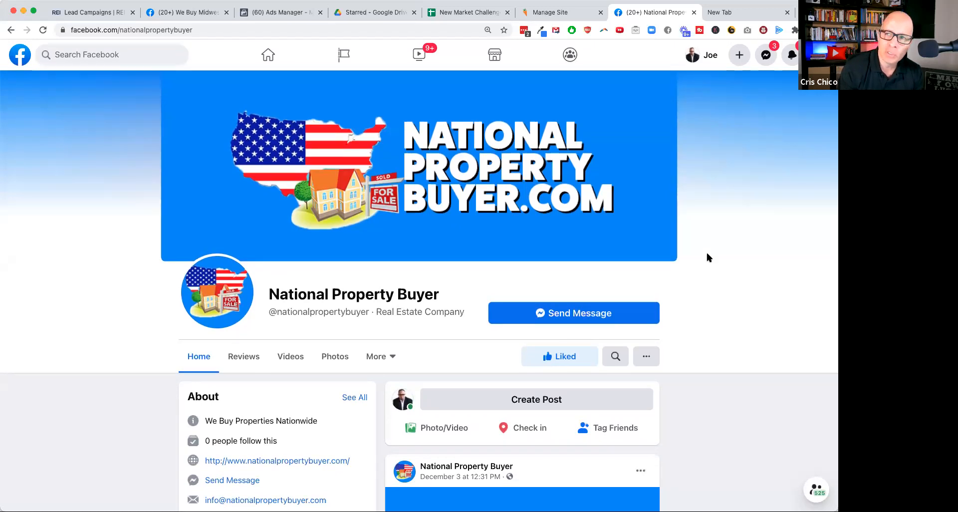
Open nationalpropertybuyer.com in the blank browser tab and look over its home-selling message and cash offer form
click(744, 17)
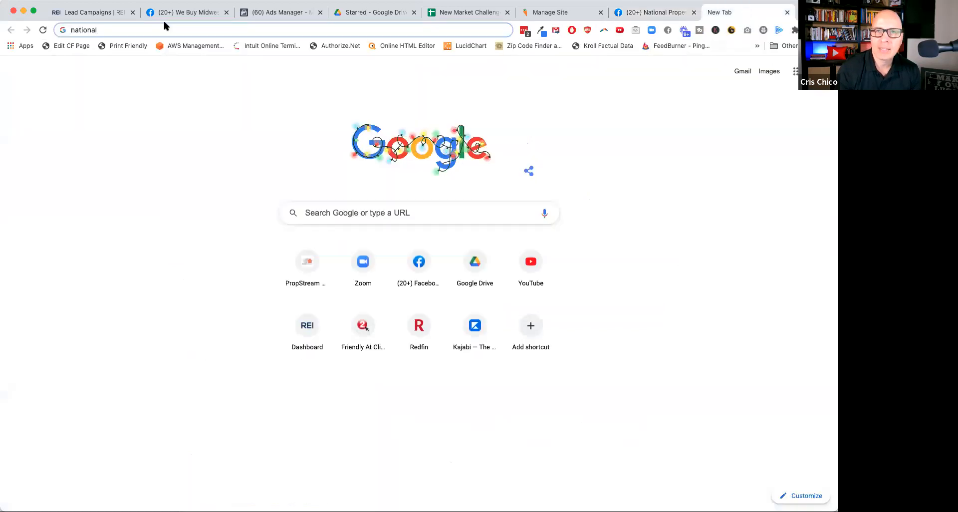
text(propertybuyer.)
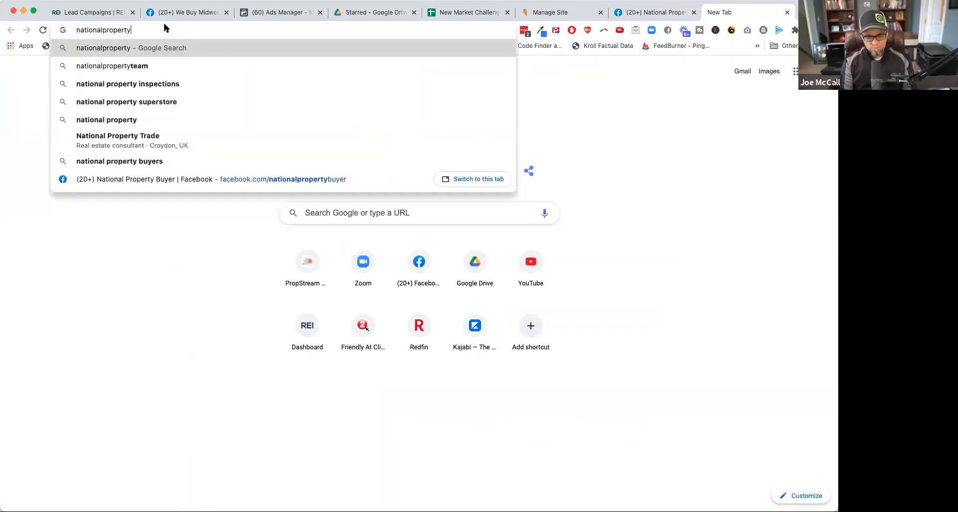
text(com)
key(Return)
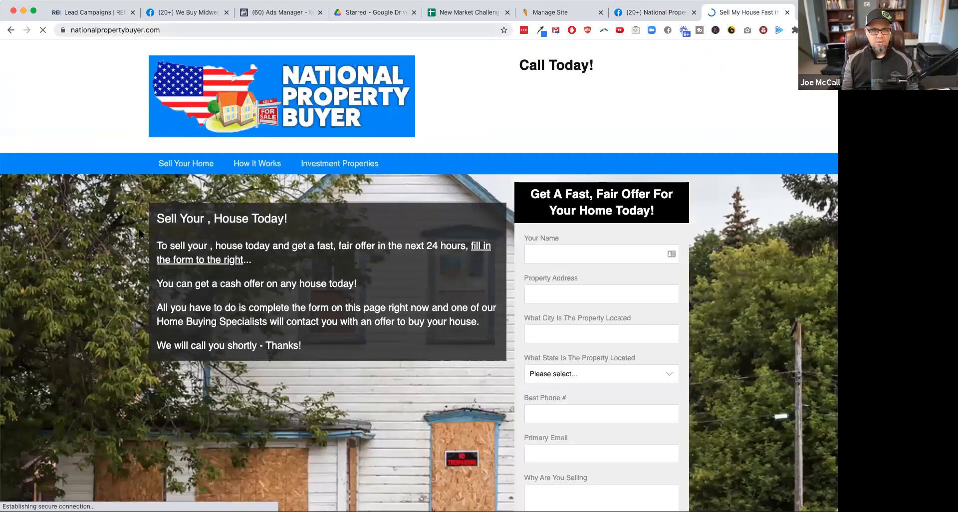
scroll(720, 331, down, 5)
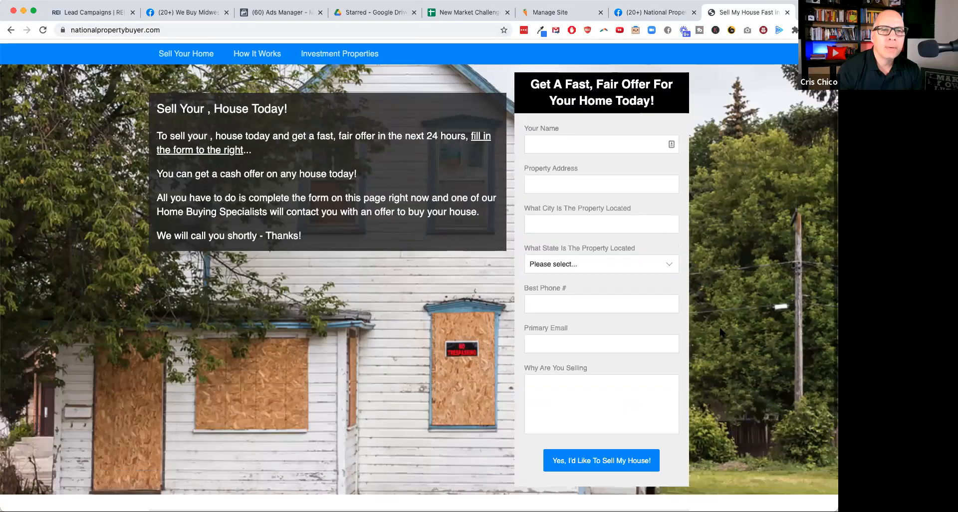
scroll(719, 330, up, 1)
scroll(719, 330, up, 4)
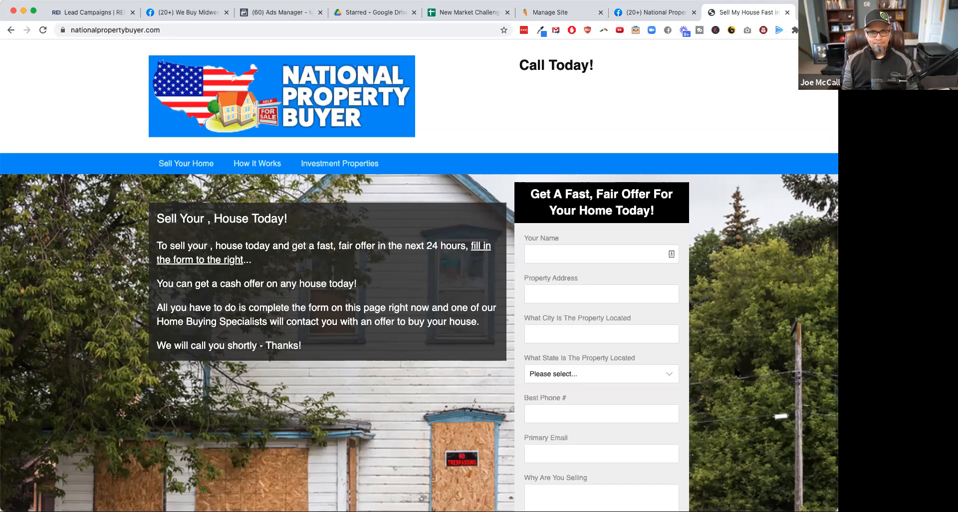
Review the full seller form on nationalpropertybuyer.com, from the contact fields to the reason for selling, and highlight the site's web address
scroll(733, 369, down, 4)
scroll(740, 372, down, 5)
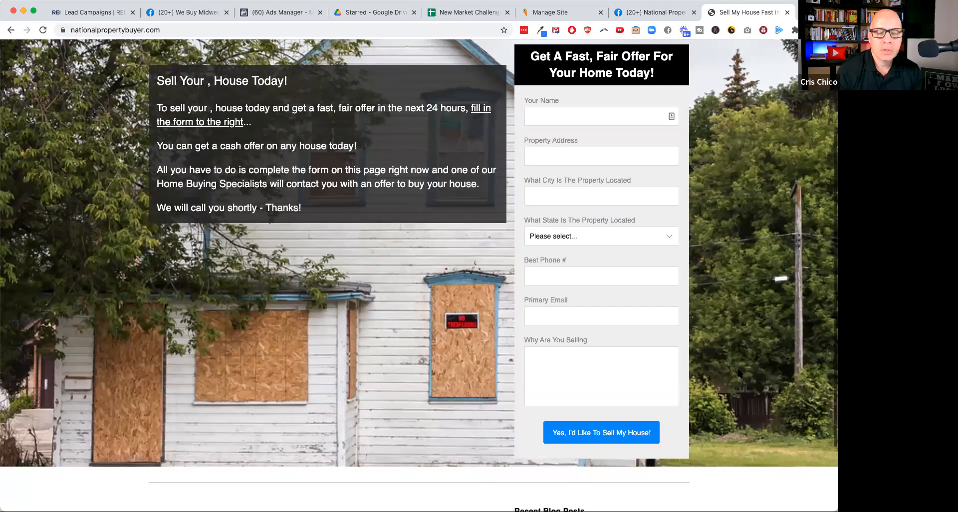
scroll(739, 373, up, 8)
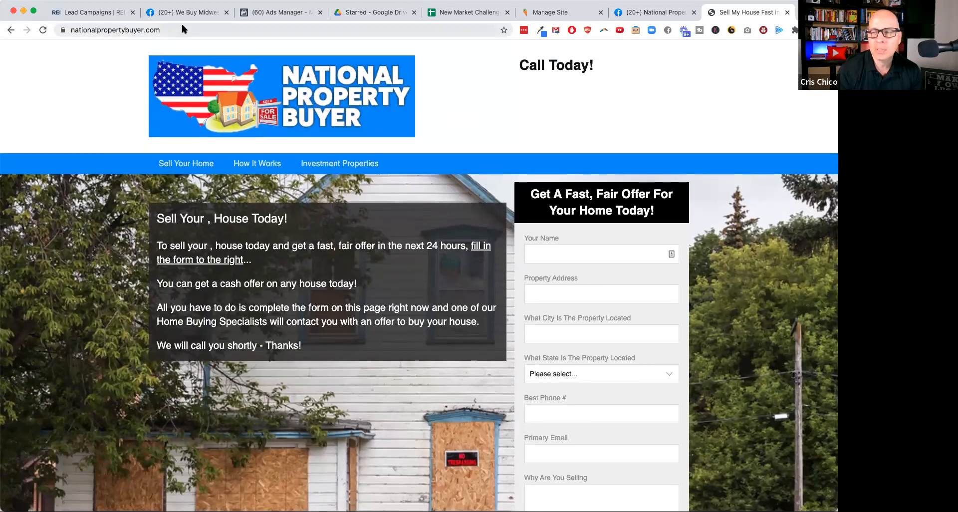
click(182, 29)
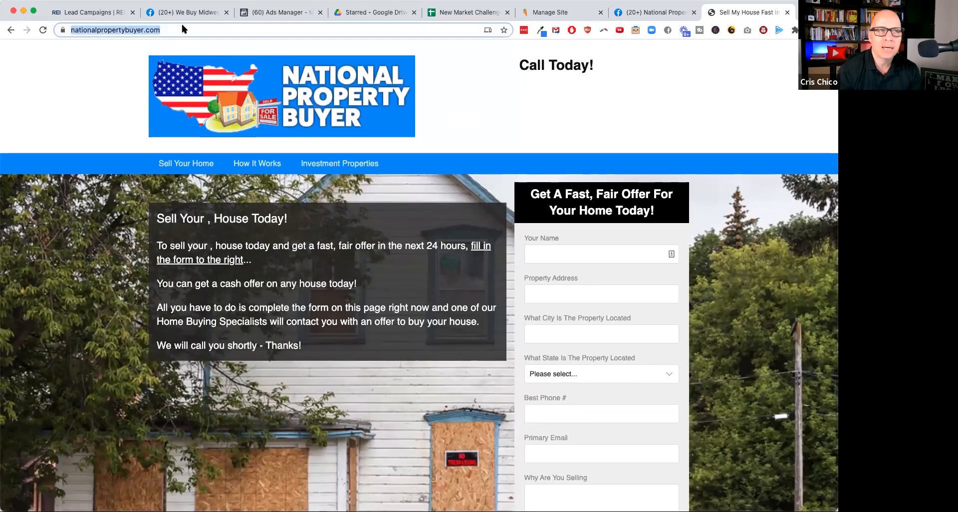
Open sellyourusahometoday.com in a new browser tab and look over its cash offer form and house-buying message
key(super+t)
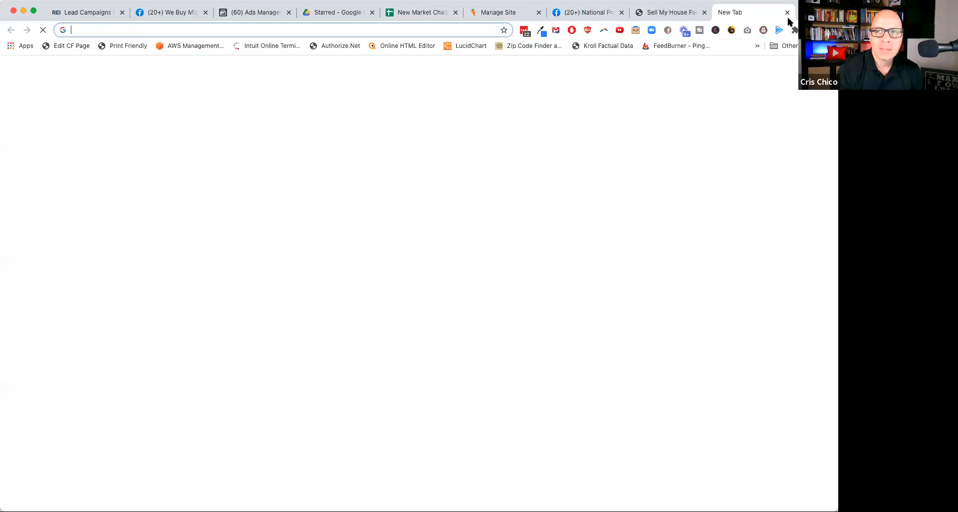
text(sellyour)
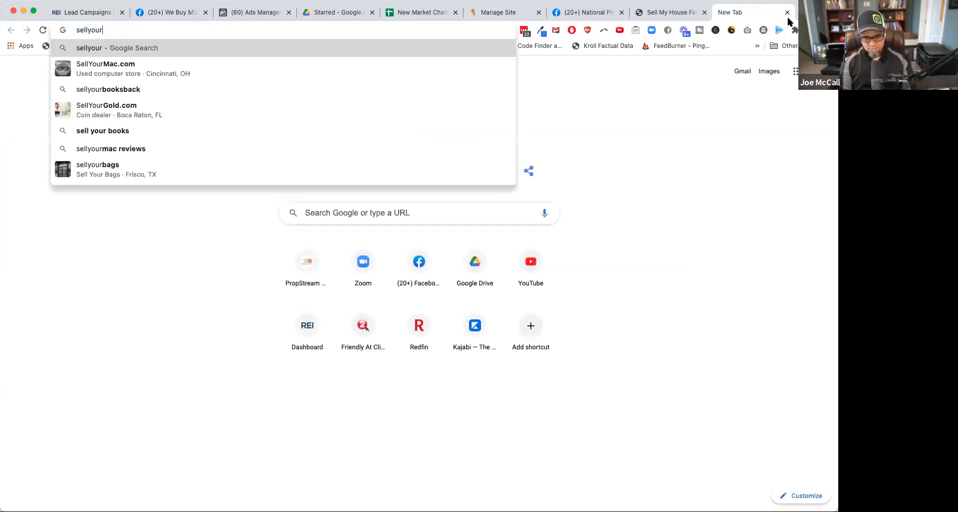
text(usehom)
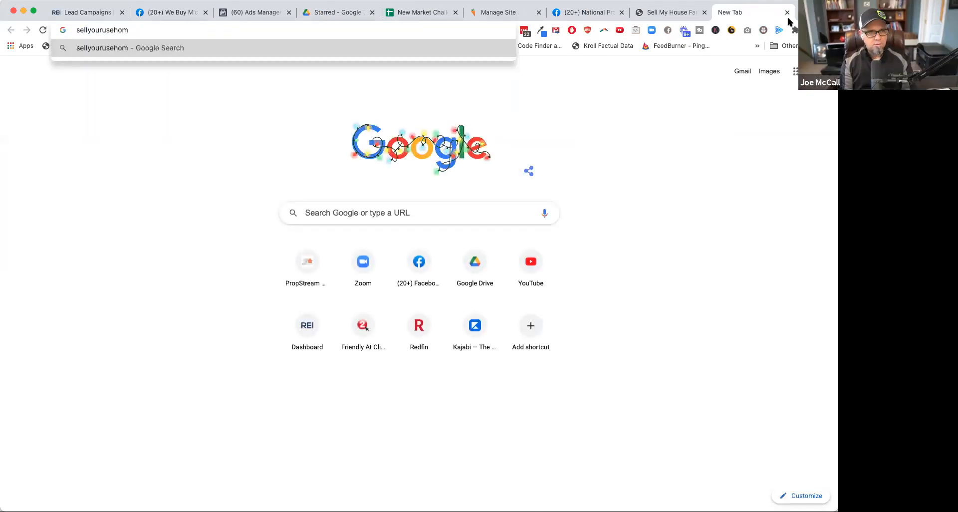
key(BackSpace)
key(BackSpace)
key(BackSpace)
key(BackSpace)
text(ahometoday)
key(ctrl+Return)
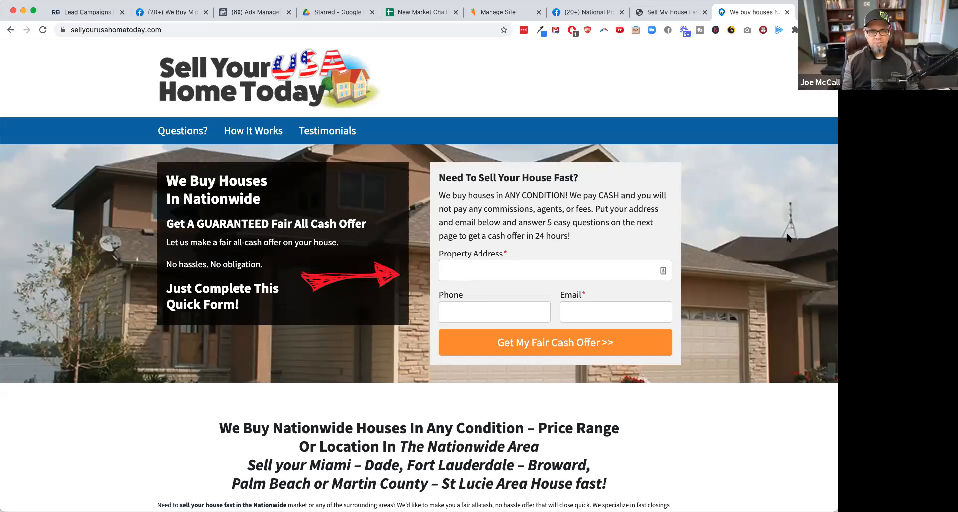
scroll(771, 240, down, 5)
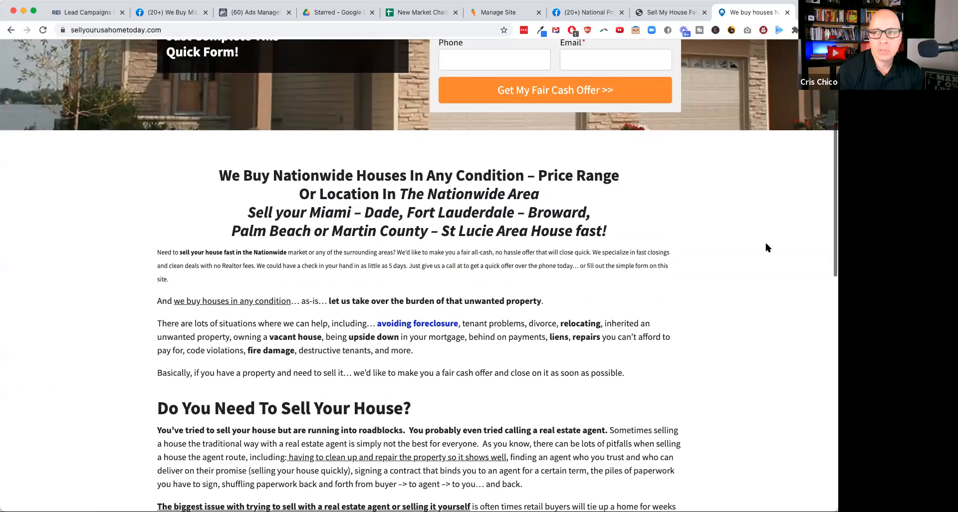
scroll(768, 246, up, 5)
Open selltojoefast.com in a new browser tab and look through its offer form, seller message and How It Works section
key(super+t)
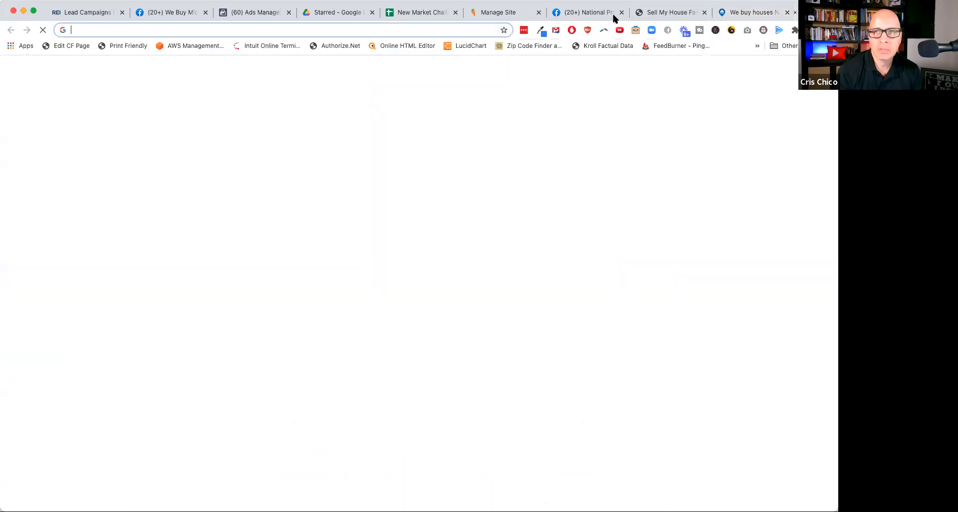
click(520, 13)
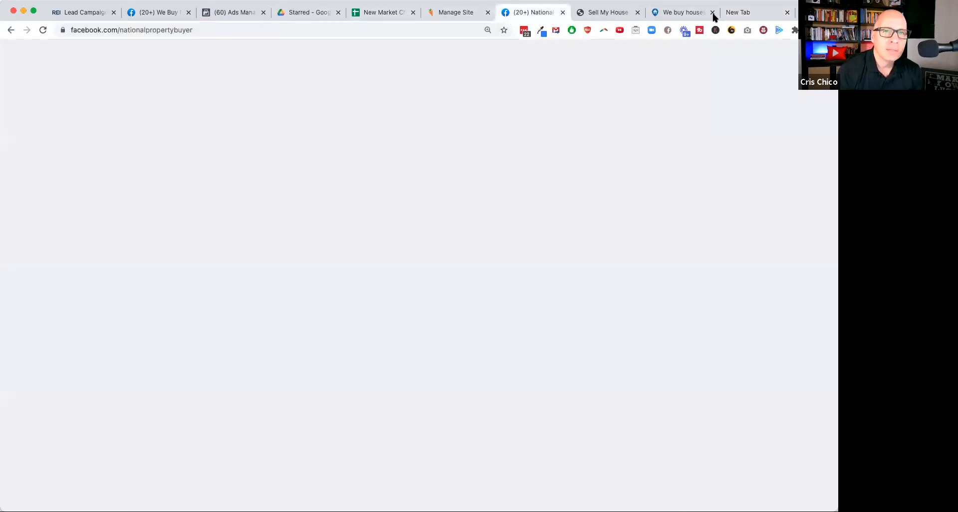
click(749, 12)
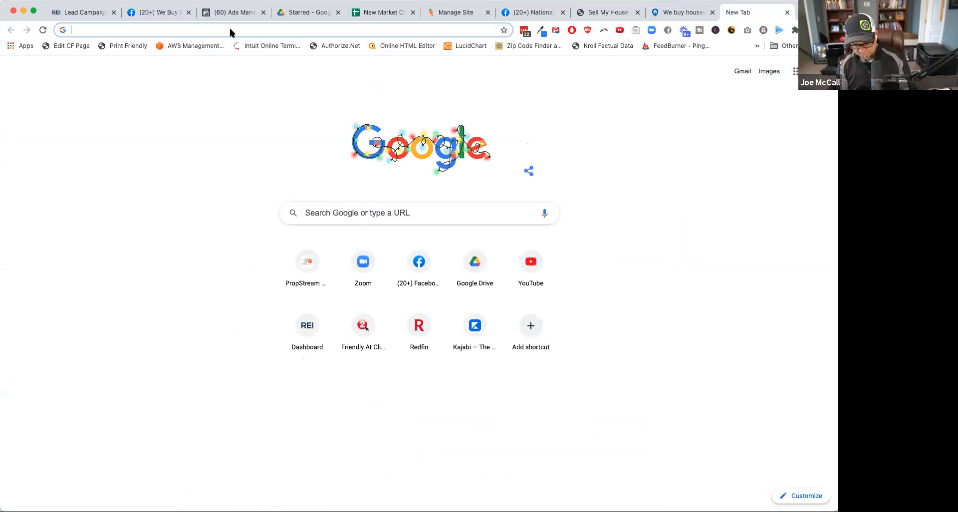
text(selltojoefast.com)
key(Return)
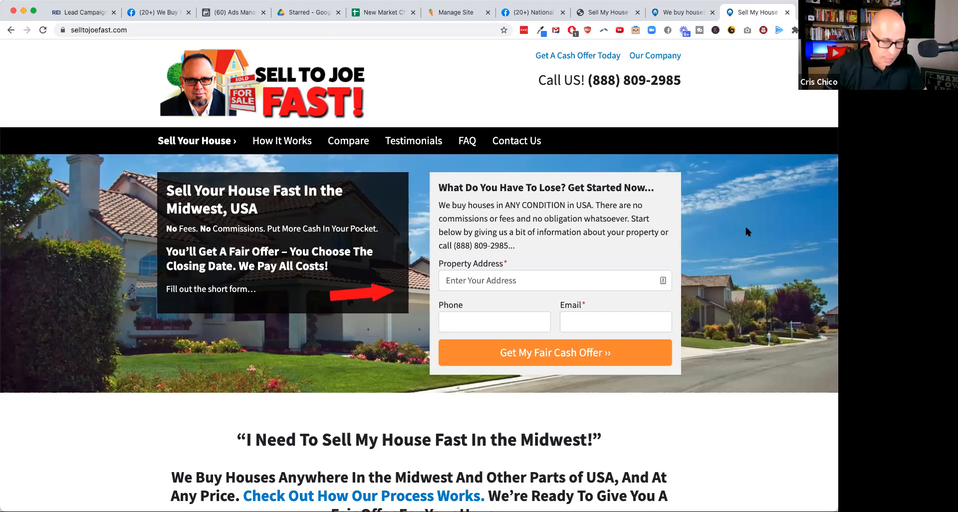
scroll(746, 228, down, 3)
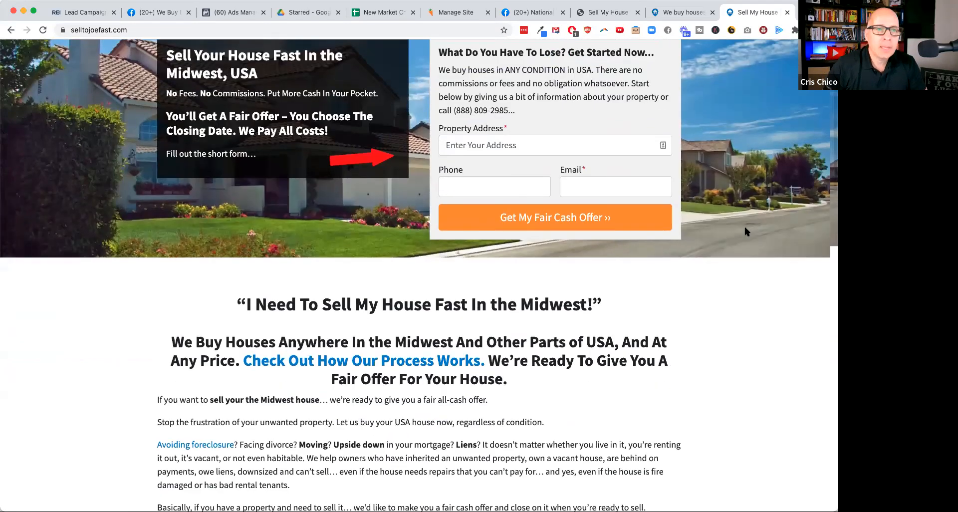
scroll(745, 228, down, 8)
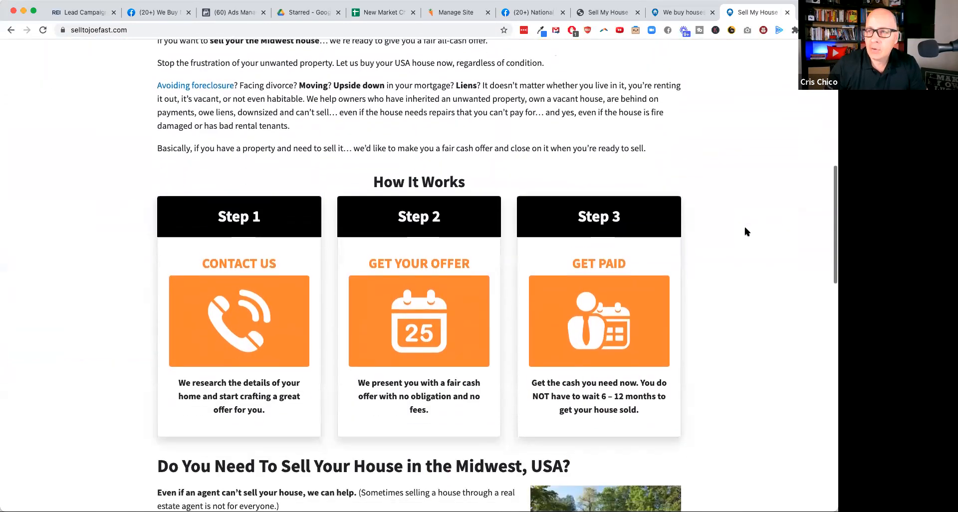
scroll(745, 231, up, 8)
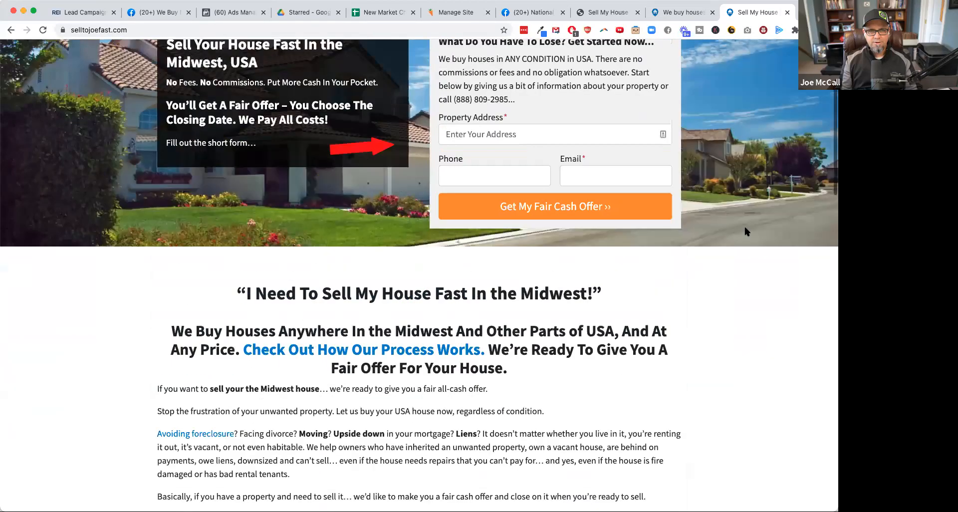
scroll(745, 231, up, 3)
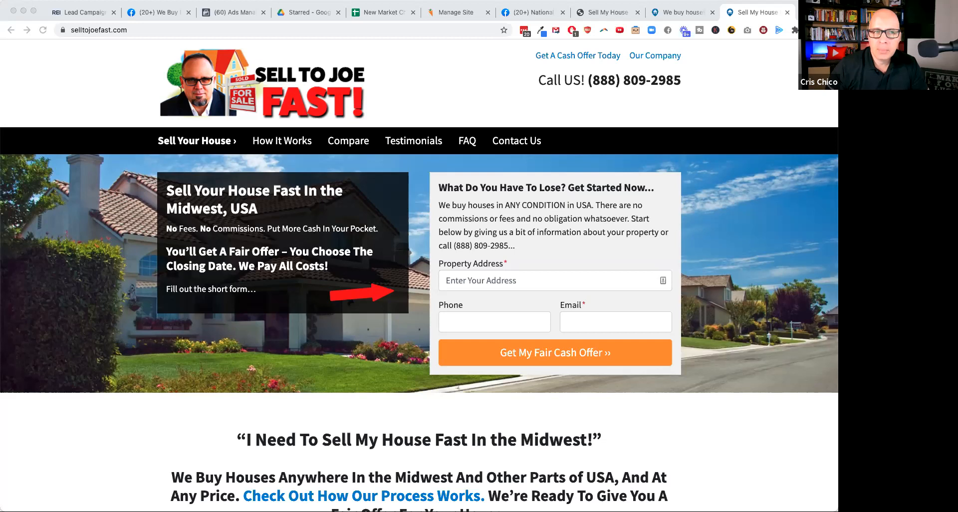
click(747, 115)
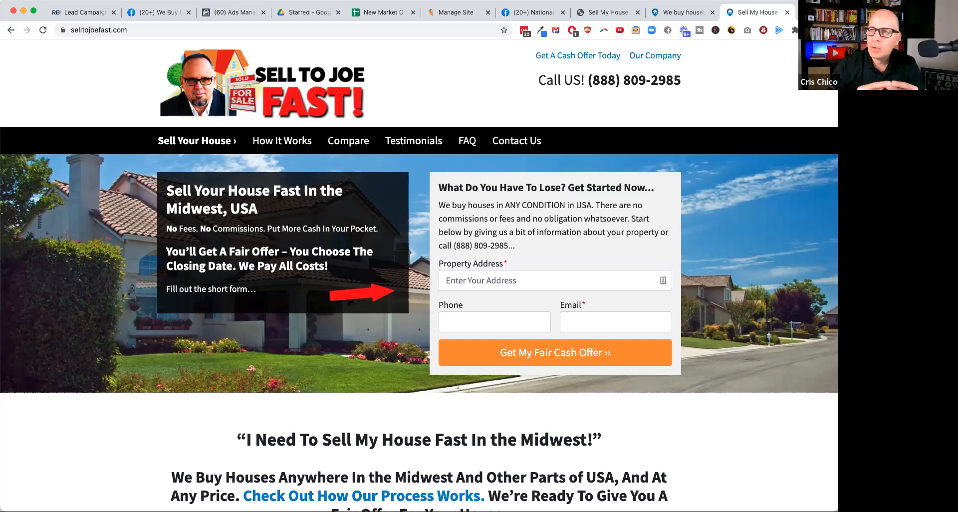
Open joelikescarrots.com in a new browser tab to show the Carrot website provider, and close that tab
key(super+t)
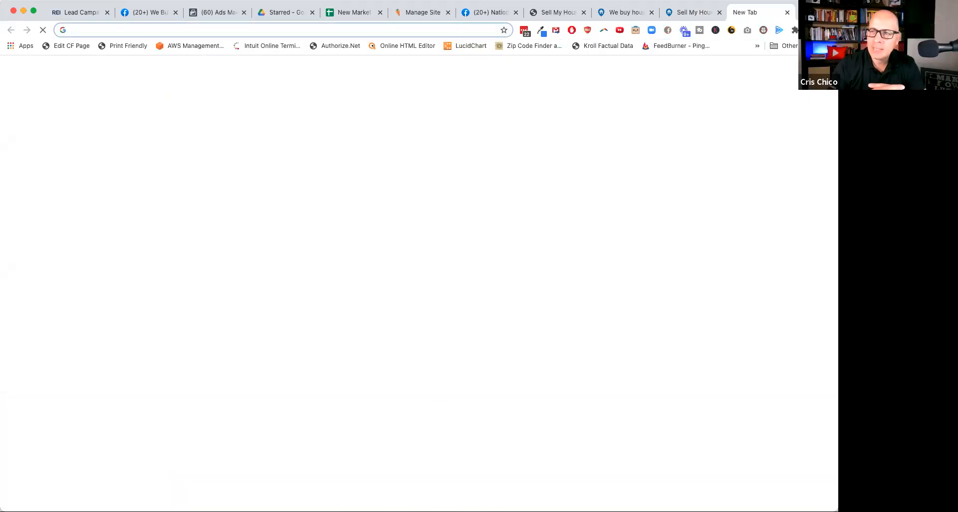
text(joelik)
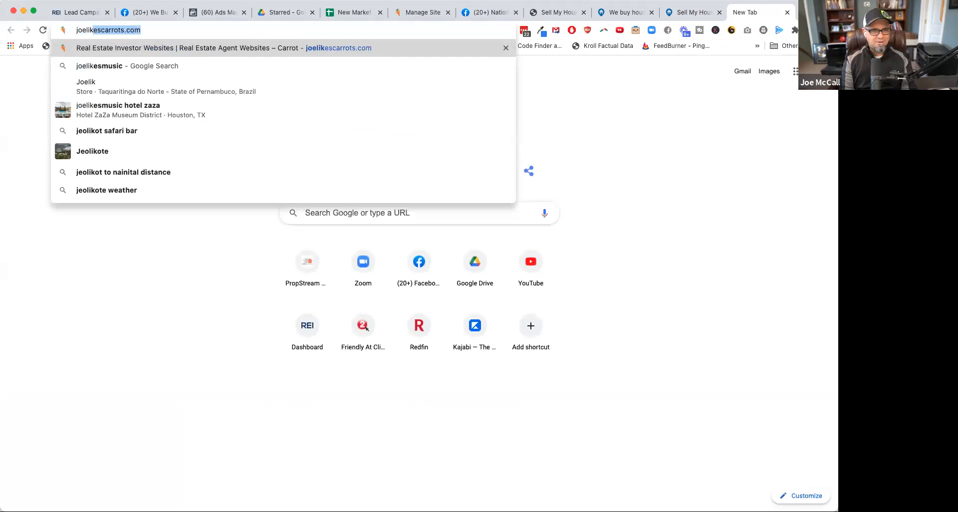
key(Return)
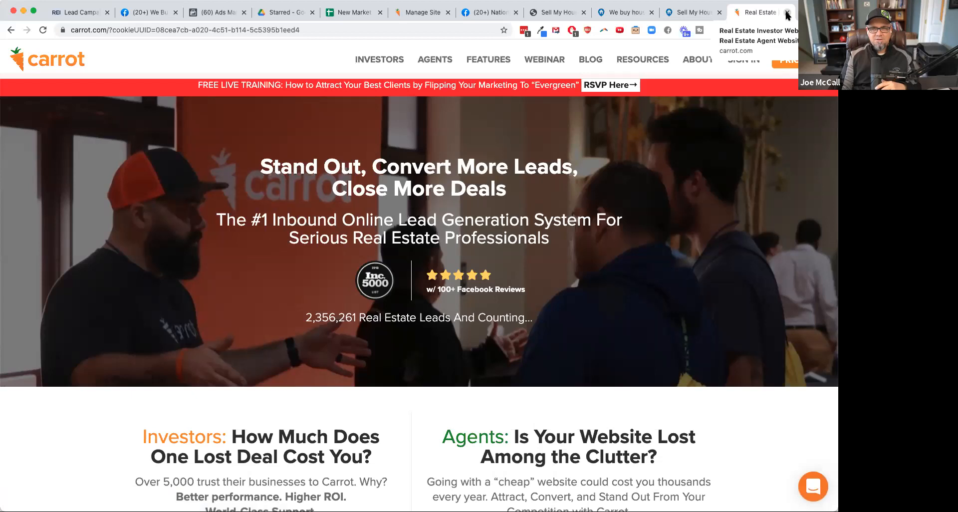
click(787, 13)
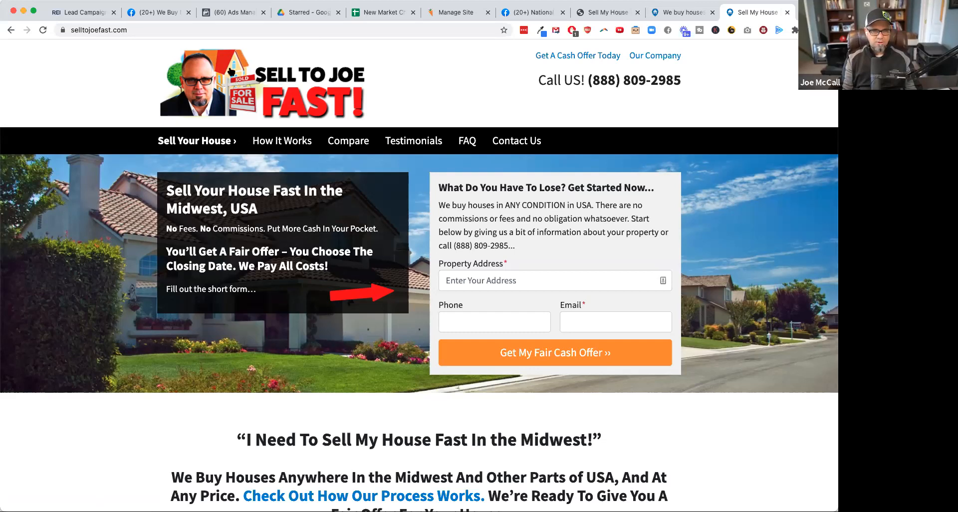
Show the We Buy Midwest Houses Facebook page and highlight the business phone number in its About details
click(157, 15)
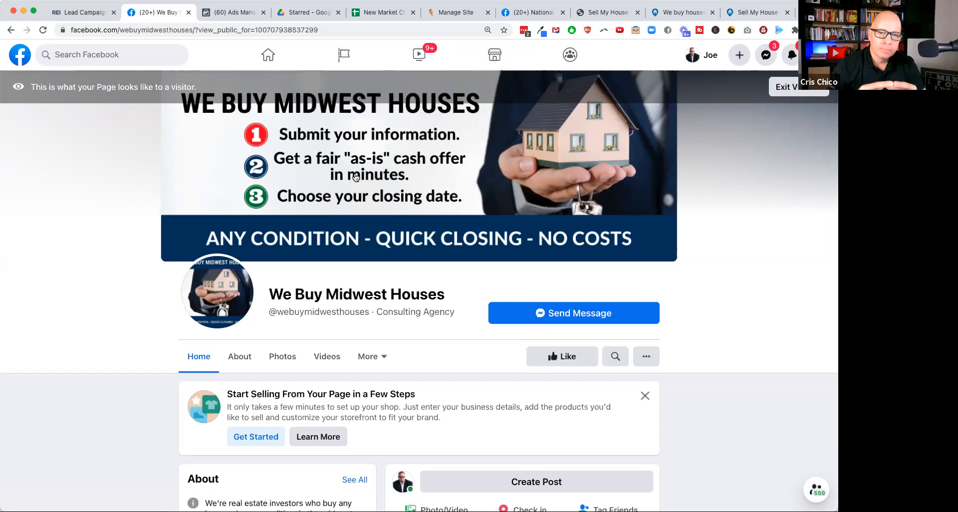
scroll(704, 321, down, 5)
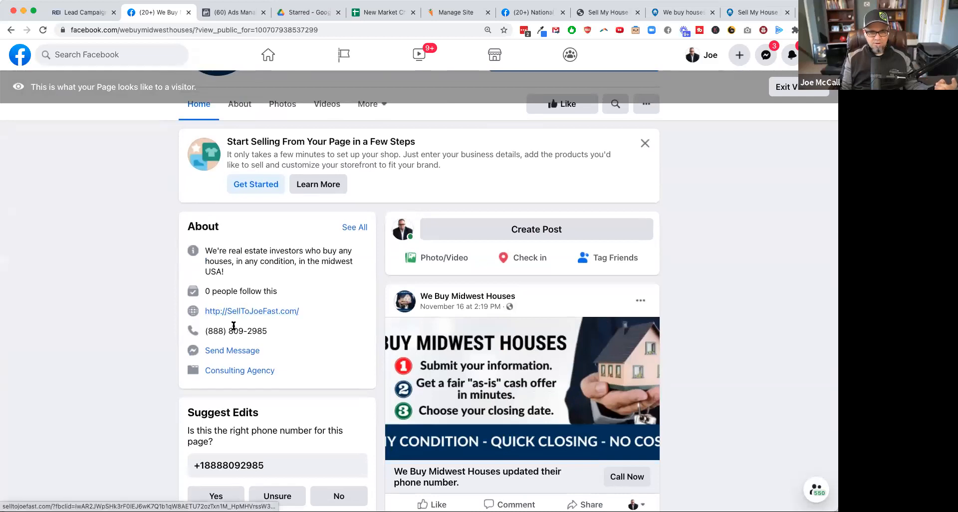
drag(268, 331, 197, 332)
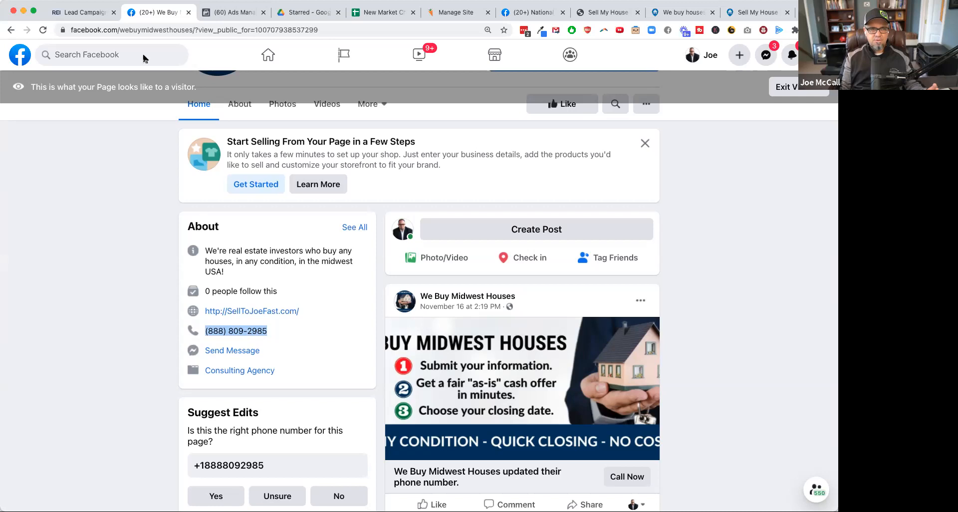
click(79, 10)
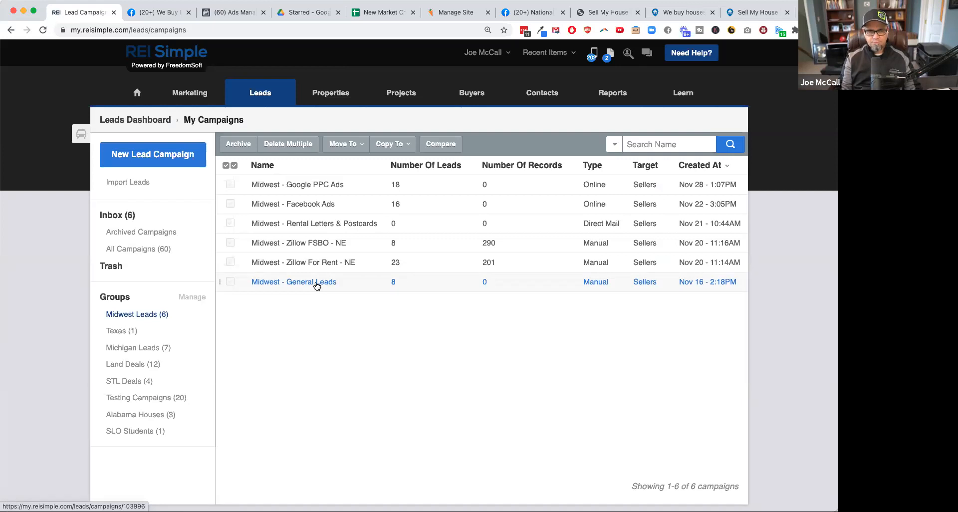
click(157, 17)
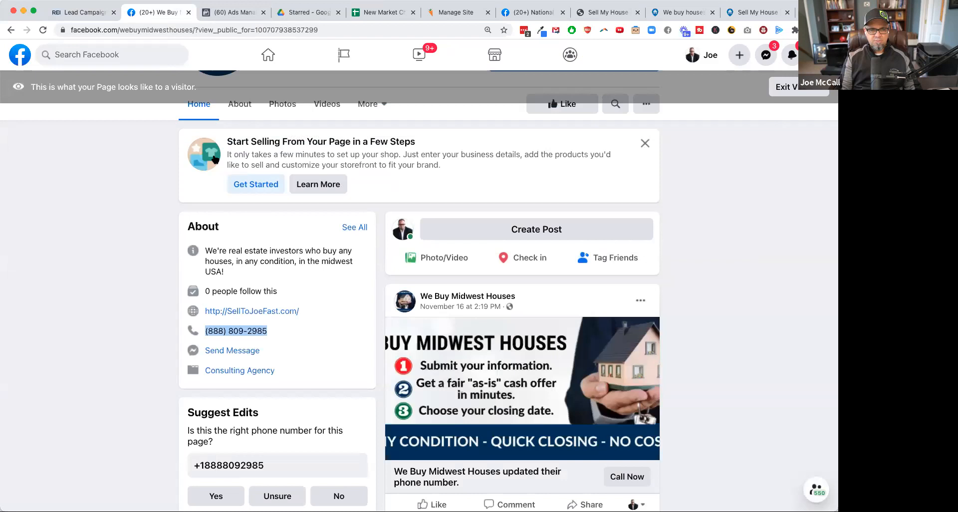
Switch to the selltojoefast.com tab and highlight the phone number in the site's header
click(756, 14)
drag(706, 78, 651, 81)
double_click(674, 81)
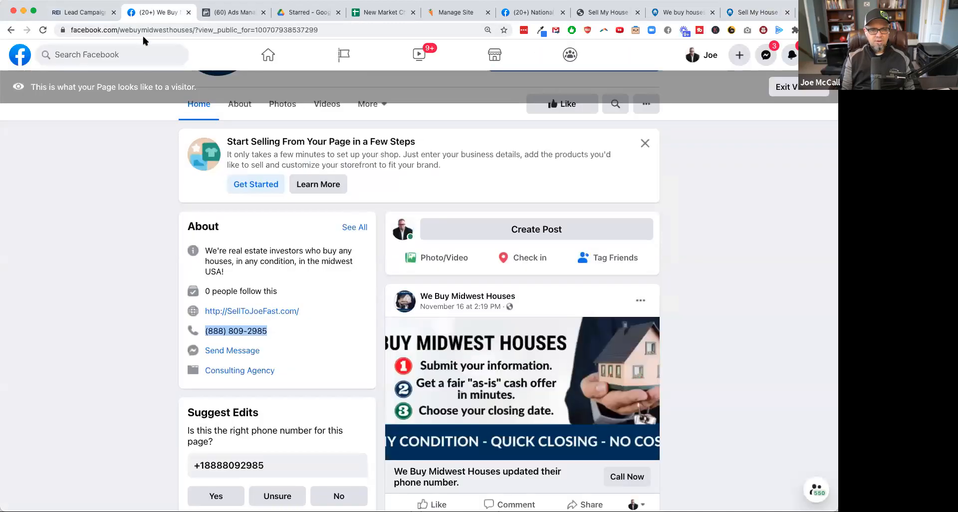
Open the Midwest - General Leads campaign in REI Simple to check its associated phone number
click(145, 13)
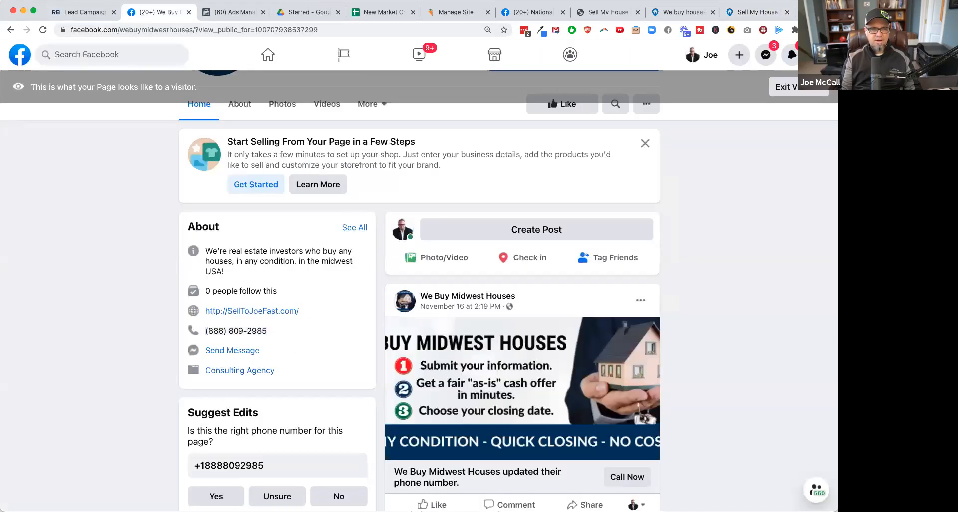
click(81, 15)
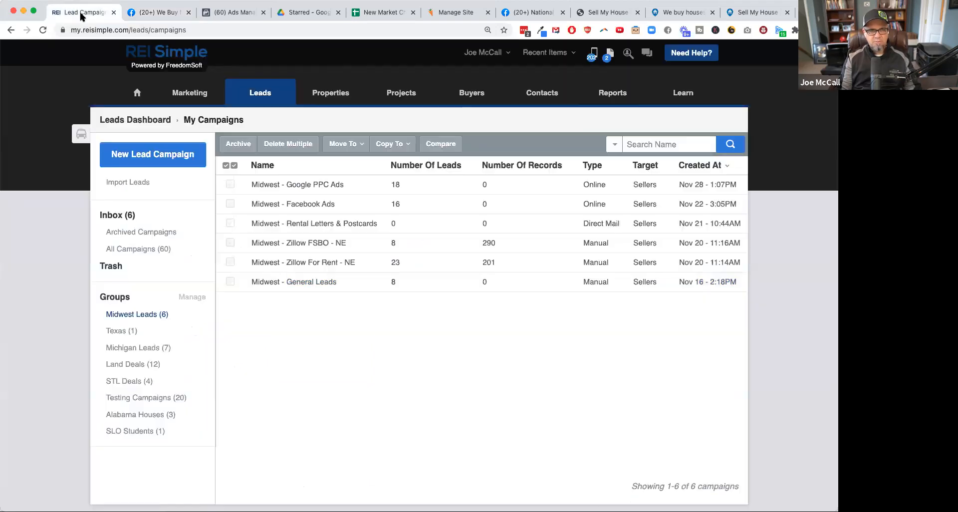
click(318, 283)
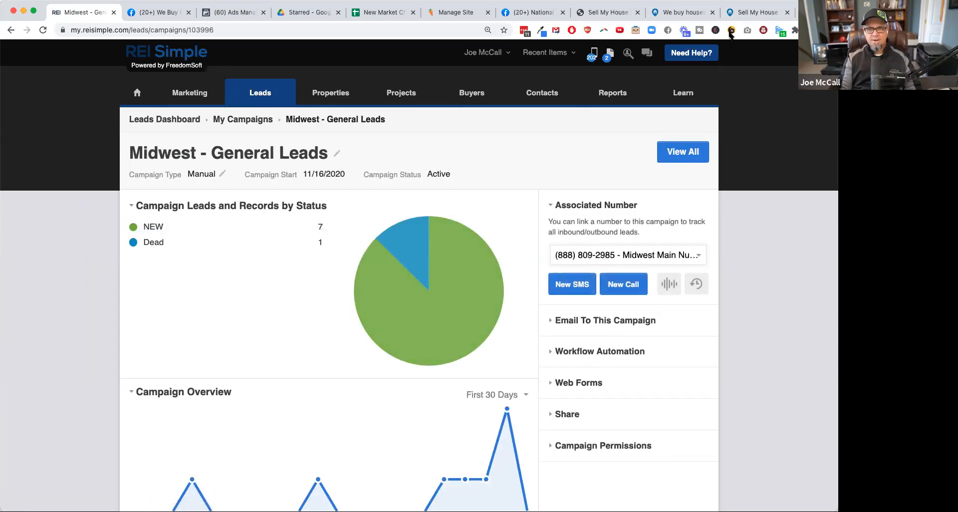
In Ads Manager, set the date range to Last 14 days and open the ad sets of National Seller ABO $10 Budgets 201205
click(161, 15)
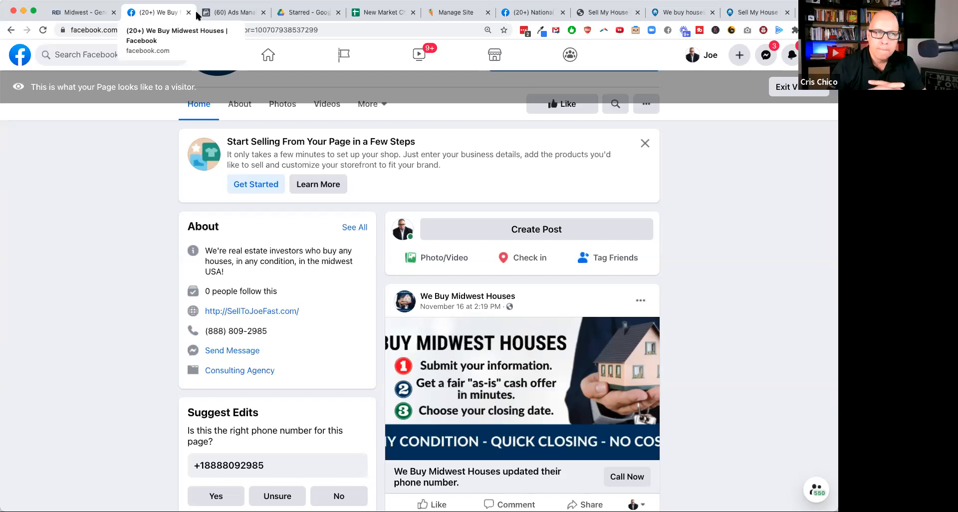
click(233, 13)
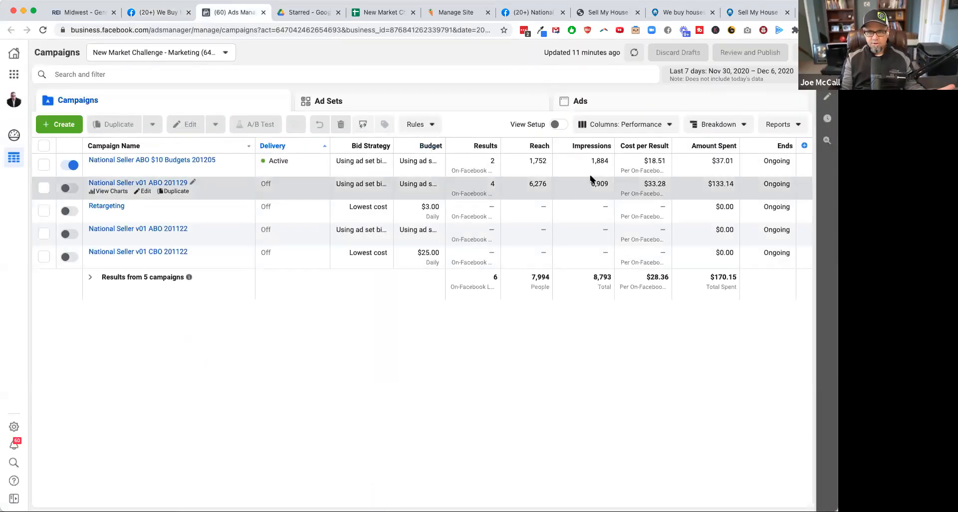
click(775, 77)
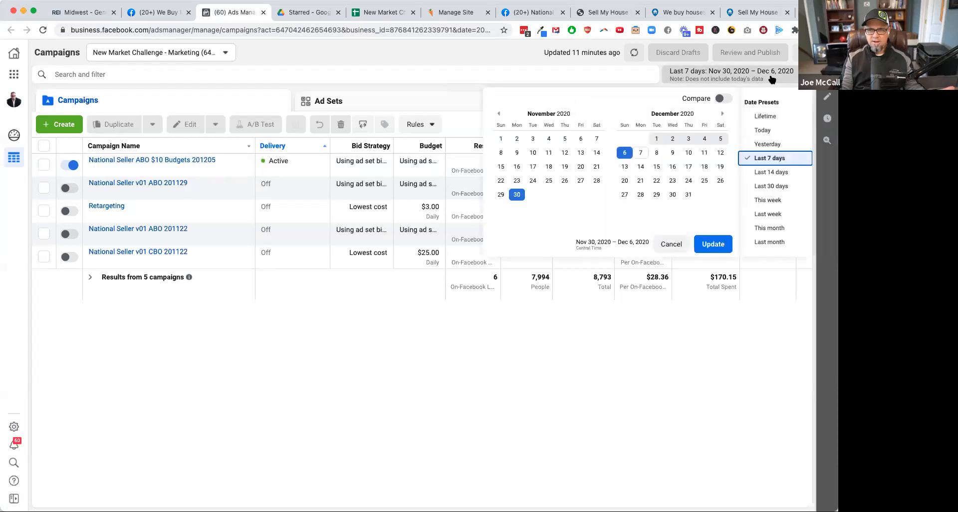
click(775, 173)
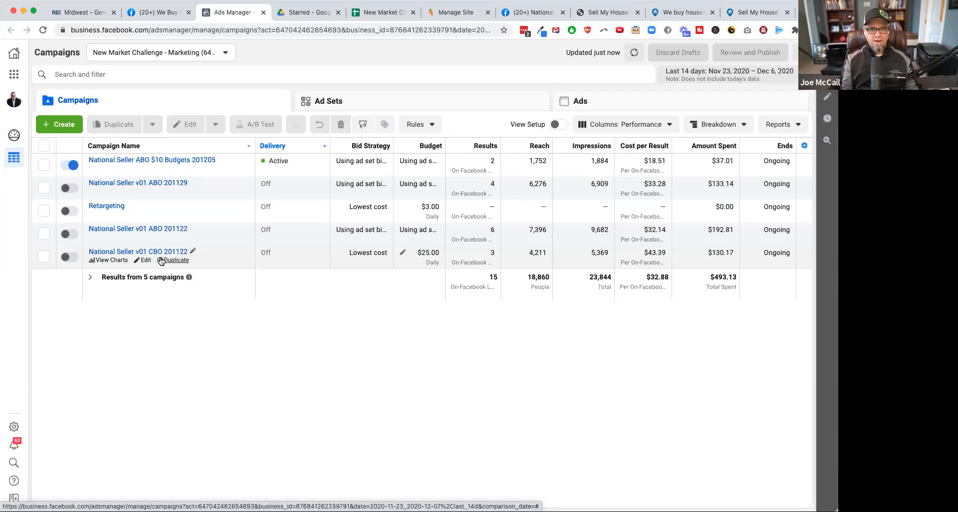
click(195, 160)
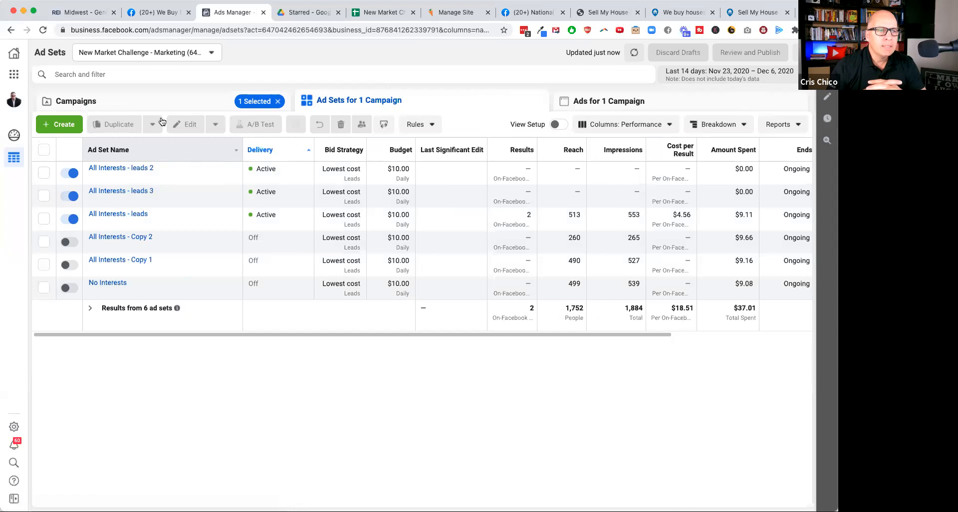
Return to the campaigns list, clear the selection to review all campaigns, and reopen the ad sets of National Seller ABO $10 Budgets 201205
mouse_move(197, 215)
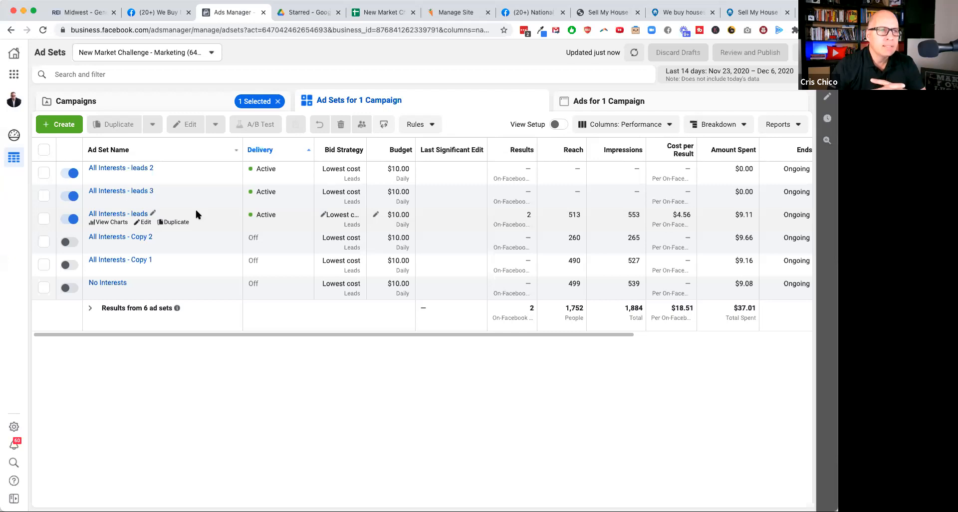
click(164, 107)
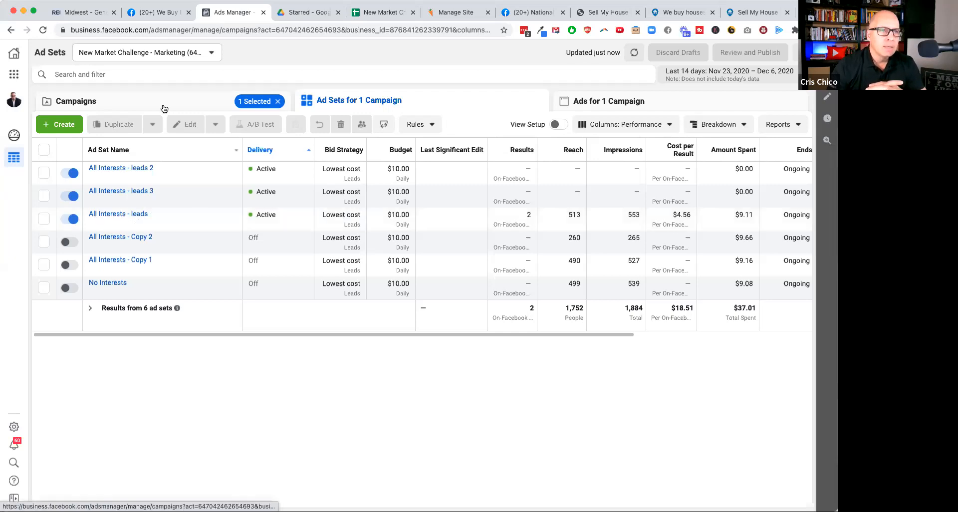
click(279, 102)
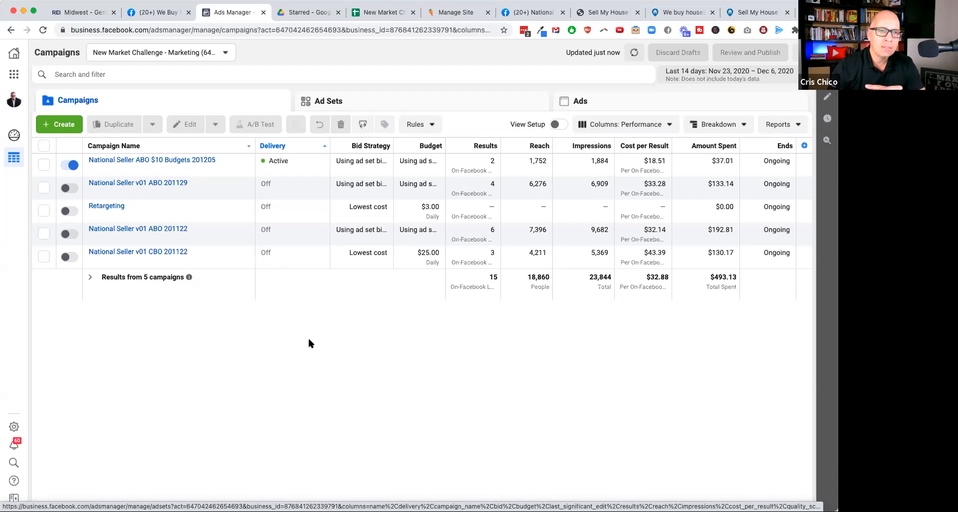
click(142, 161)
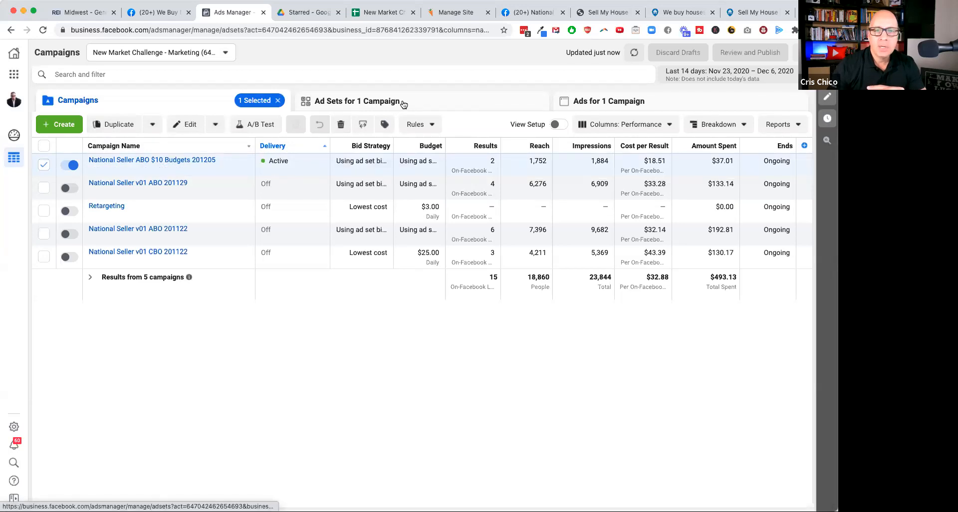
click(402, 101)
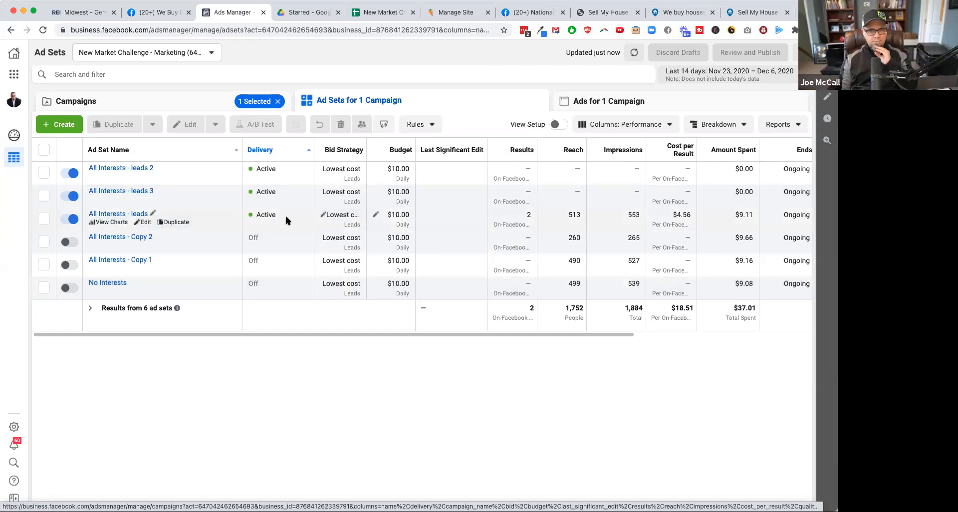
Select the All Interests - leads ad set, view its ads, and return to the ad sets list
click(44, 218)
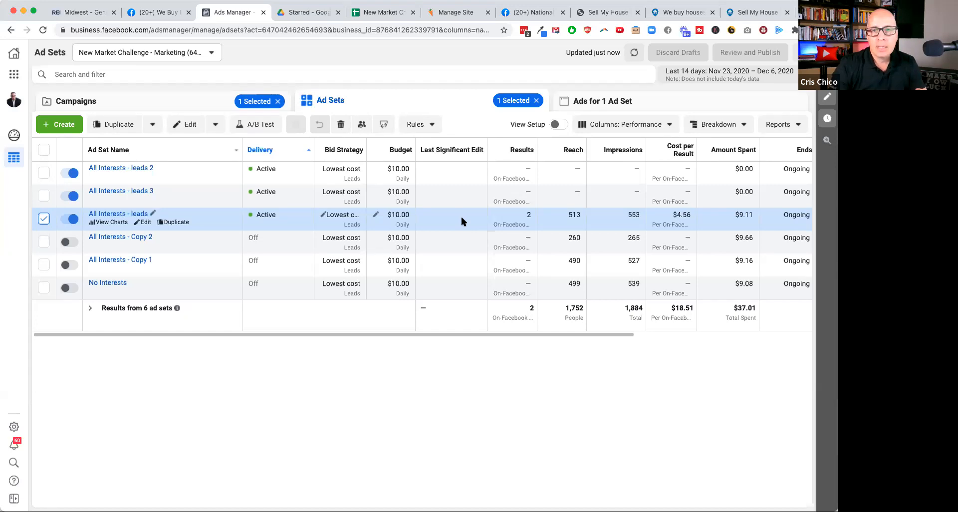
click(632, 100)
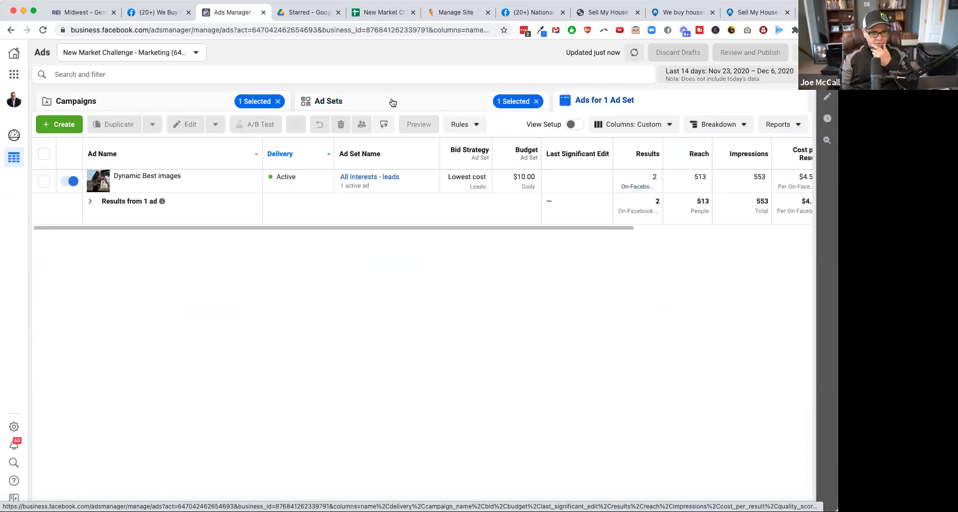
click(393, 102)
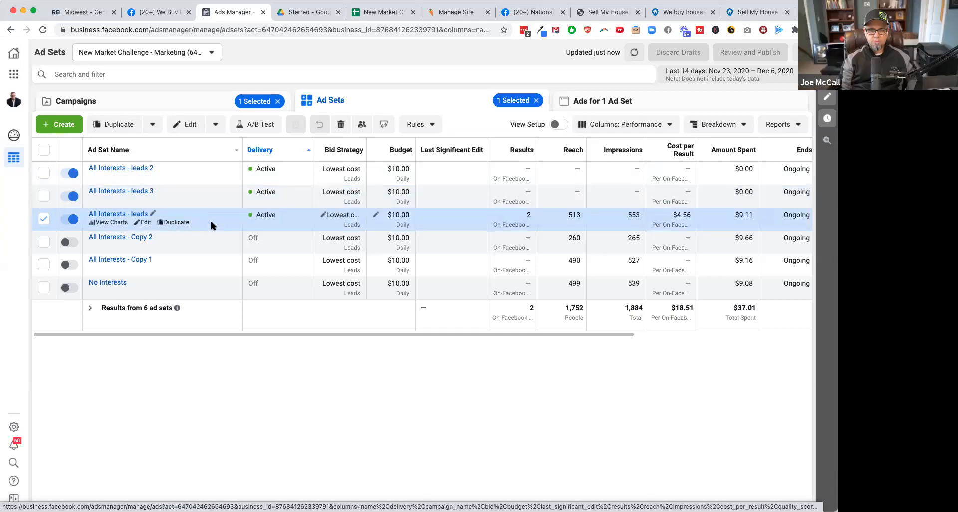
Open the All Interests - leads ad set for editing and examine its schedule and excluded custom audiences
click(144, 222)
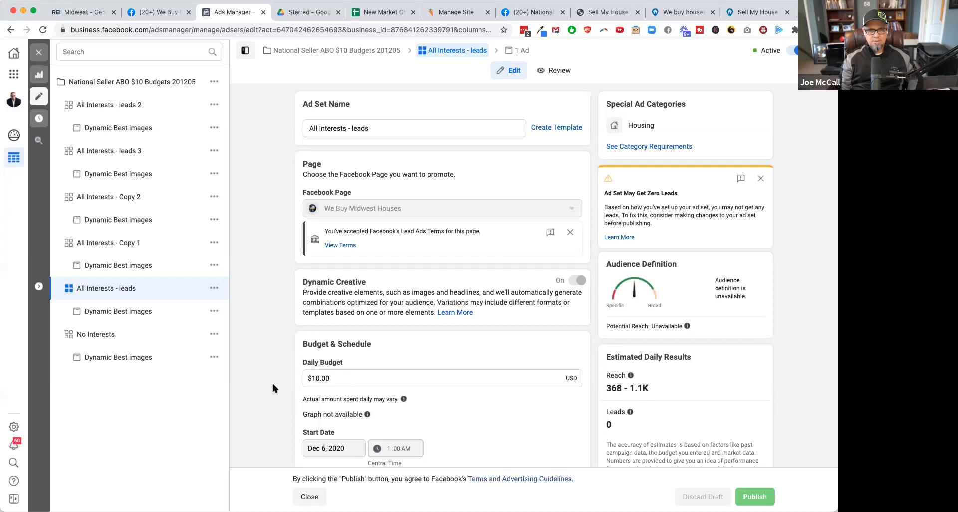
scroll(271, 381, down, 3)
scroll(272, 382, down, 5)
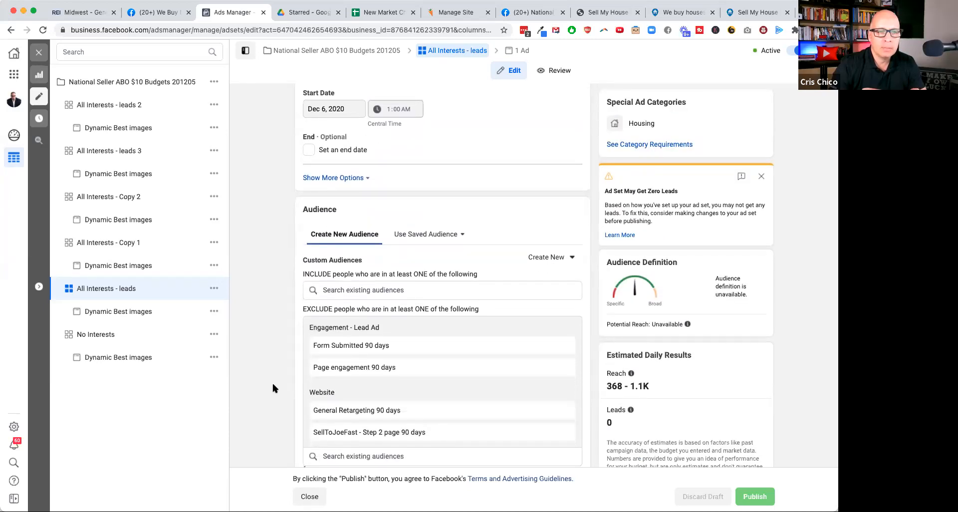
scroll(273, 388, down, 1)
scroll(273, 385, down, 2)
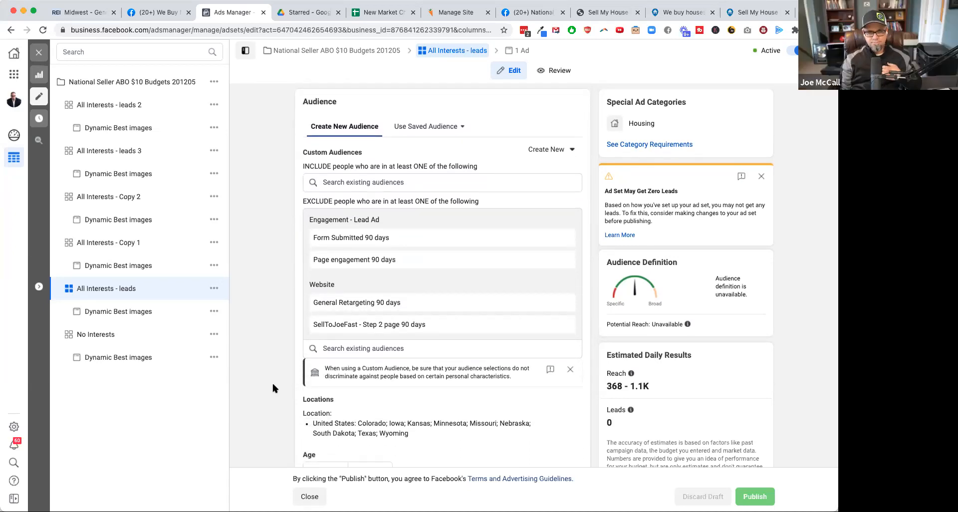
scroll(273, 387, down, 2)
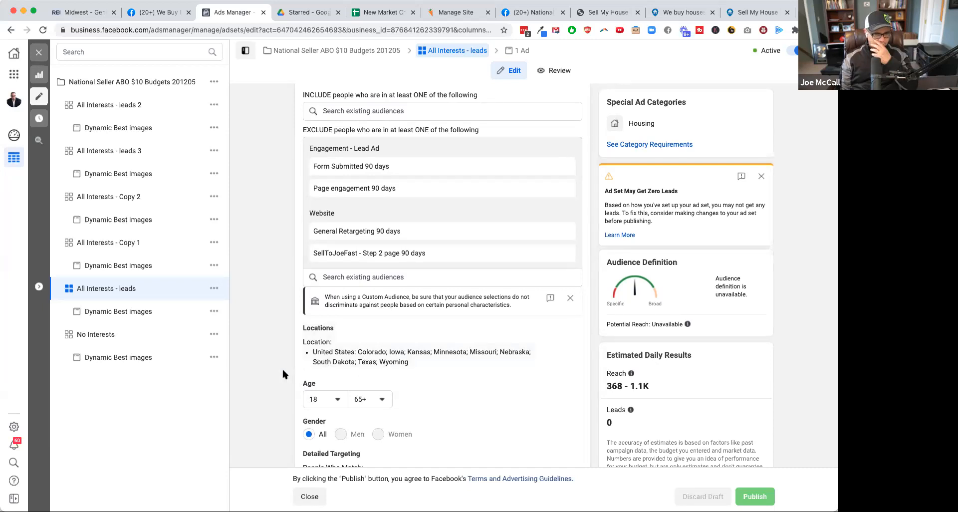
Examine the ad set's locations, age, gender and detailed targeting interests with the page enlarged, and restore the default zoom
scroll(277, 369, down, 2)
scroll(277, 374, down, 1)
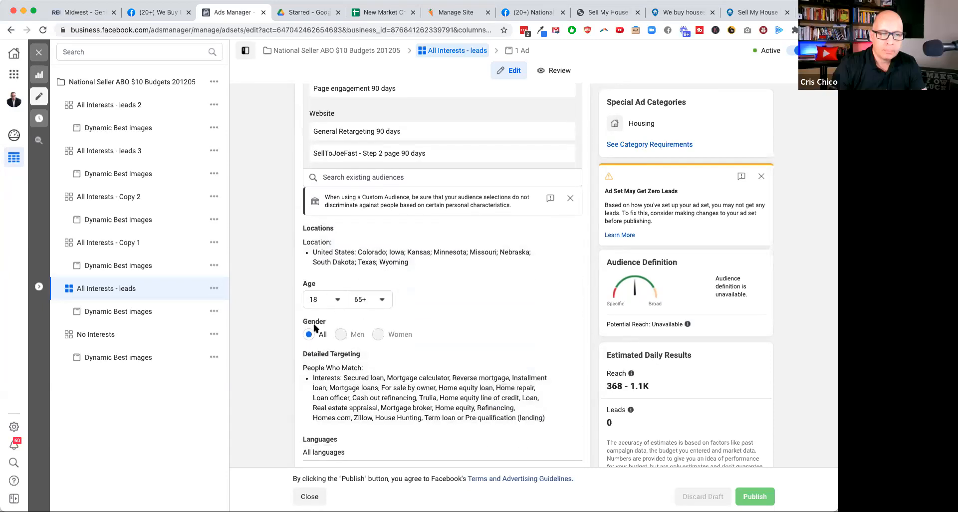
scroll(236, 358, down, 2)
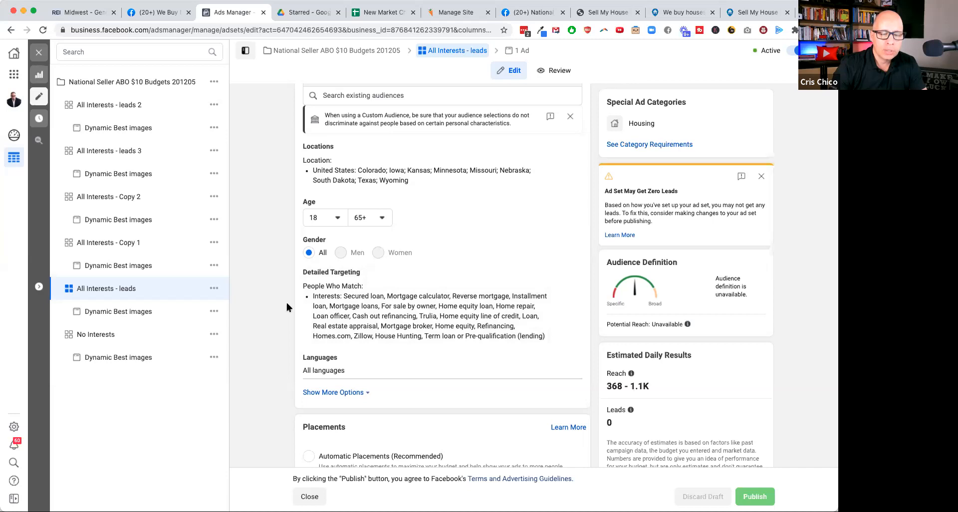
key(super+equal)
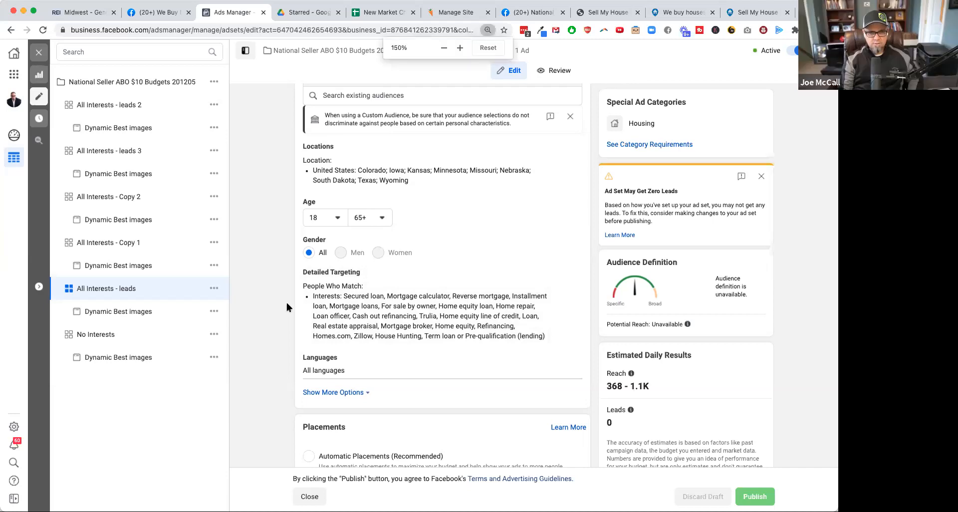
key(super+equal)
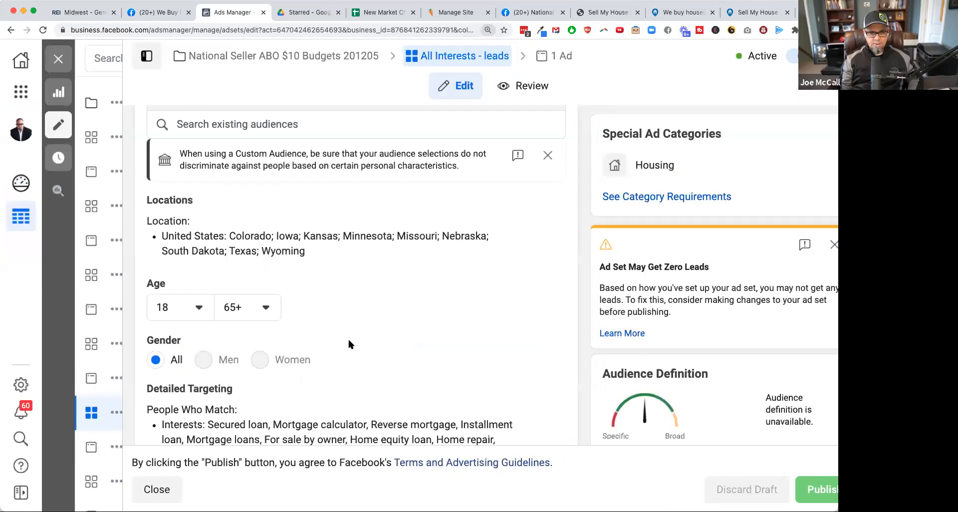
scroll(349, 341, down, 1)
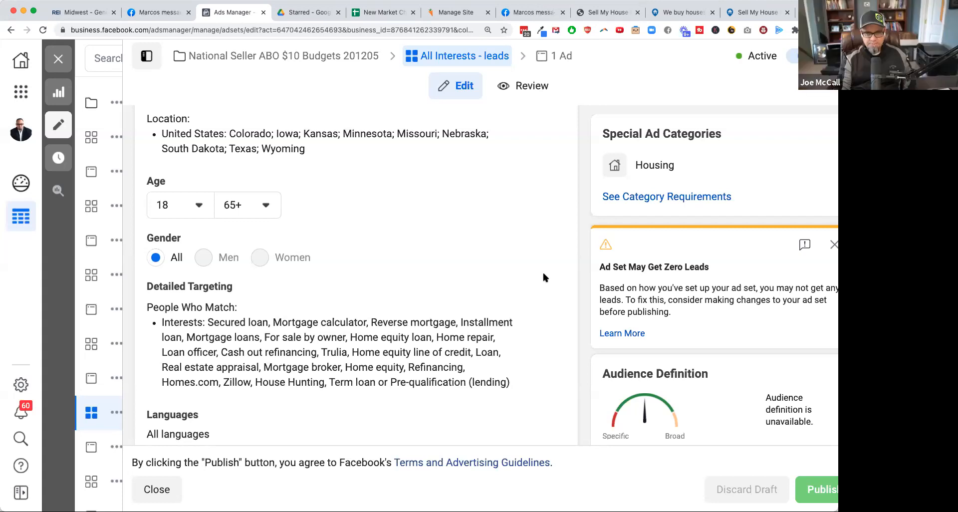
key(super+0)
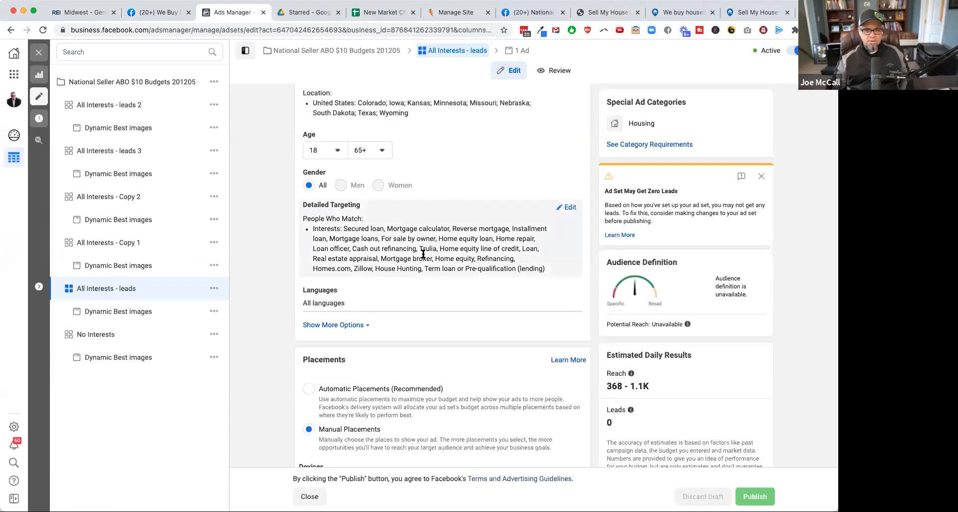
Examine the ad set's manual placements, platforms, and optimization and delivery settings
scroll(454, 390, down, 2)
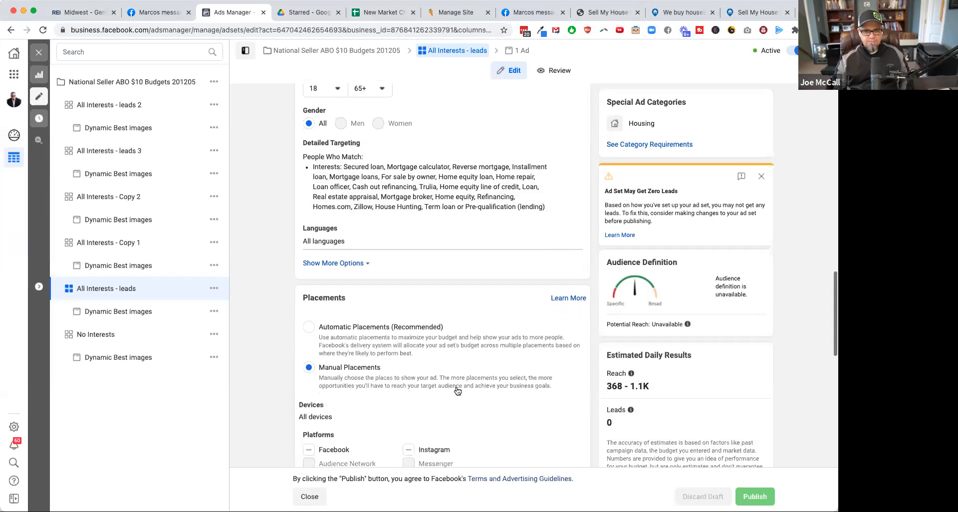
scroll(458, 390, down, 3)
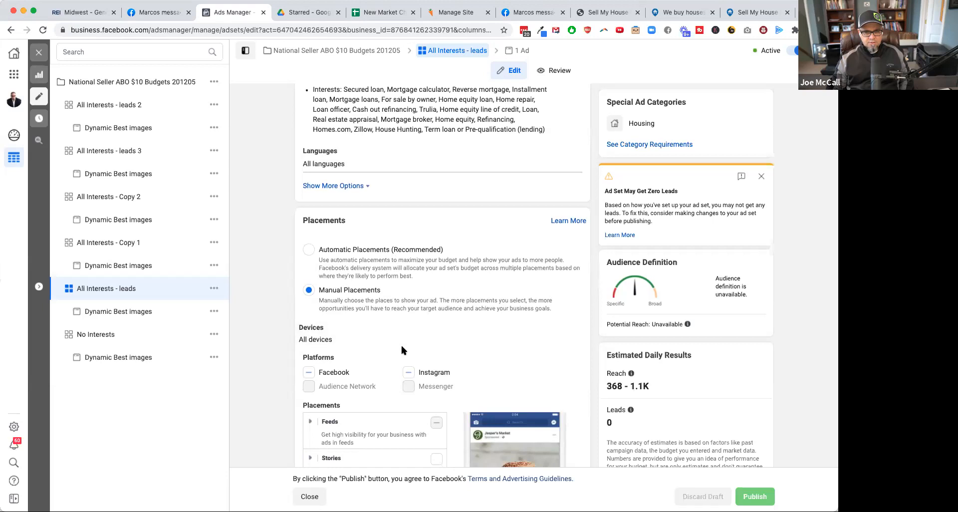
scroll(402, 349, down, 2)
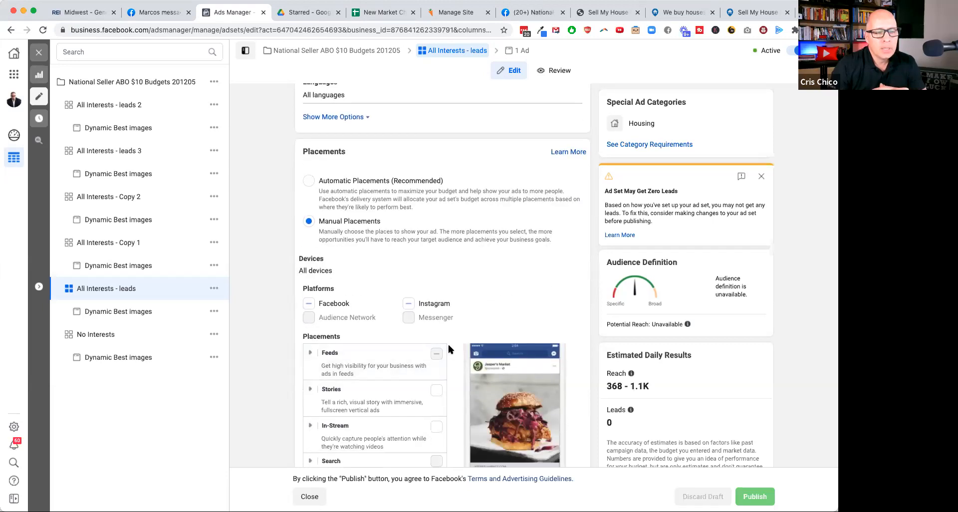
scroll(449, 347, down, 2)
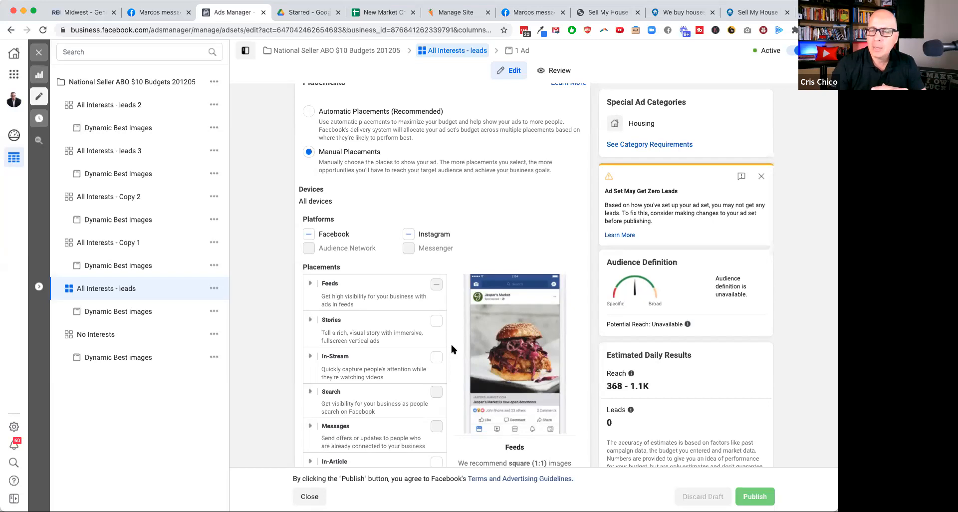
scroll(452, 347, down, 5)
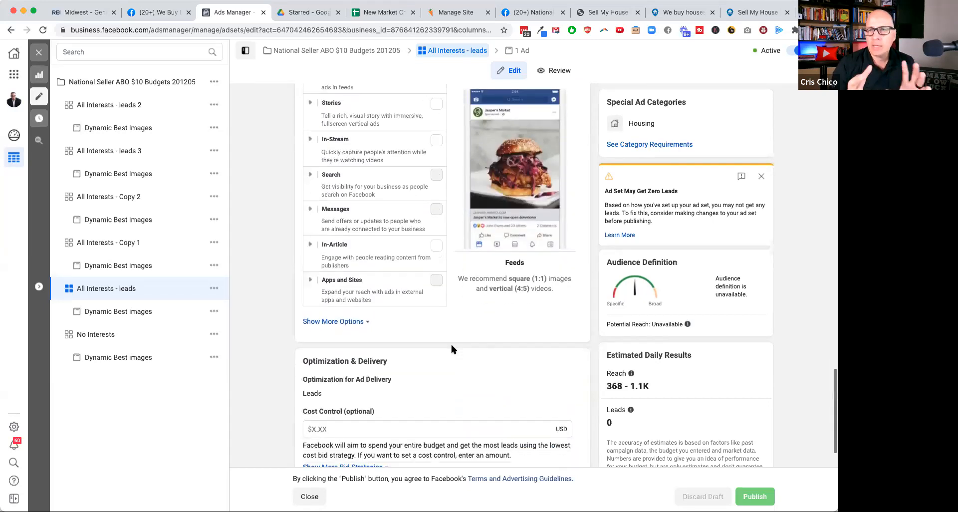
scroll(451, 348, down, 2)
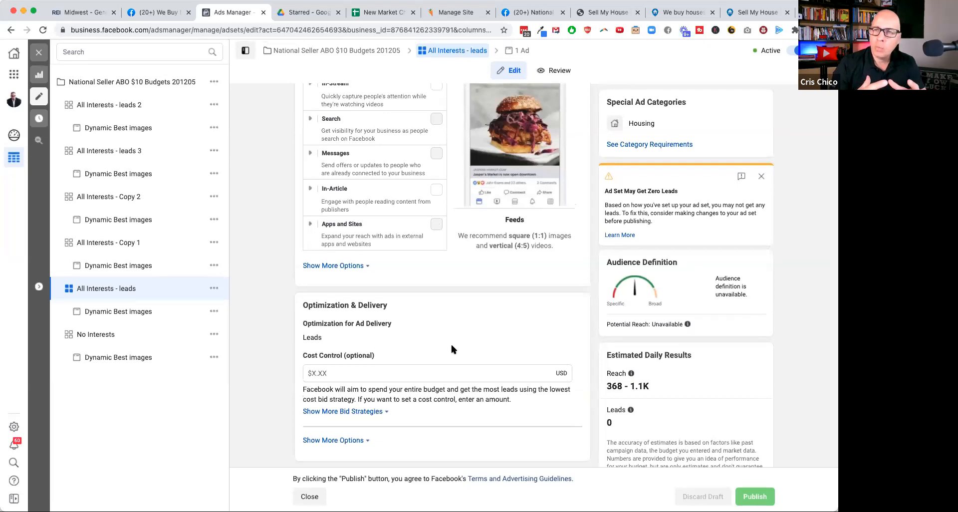
Go back over the ad set's placements, audience exclusions, daily budget, dynamic creative and Facebook page settings
scroll(451, 348, up, 3)
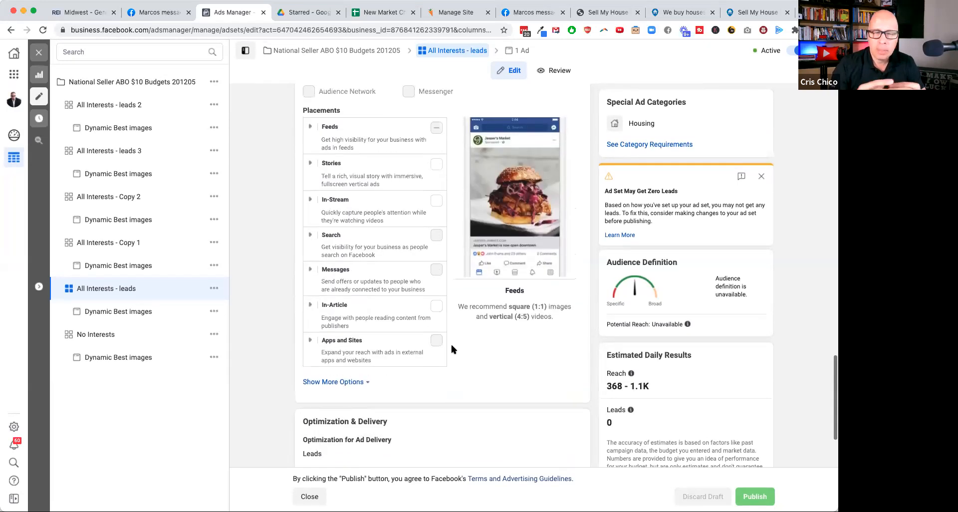
scroll(452, 348, up, 4)
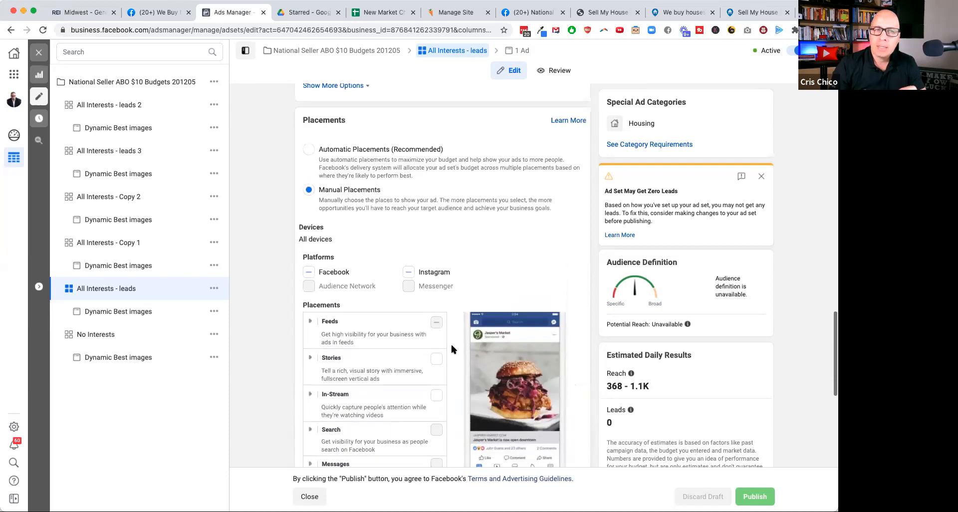
scroll(451, 348, up, 7)
scroll(452, 346, up, 5)
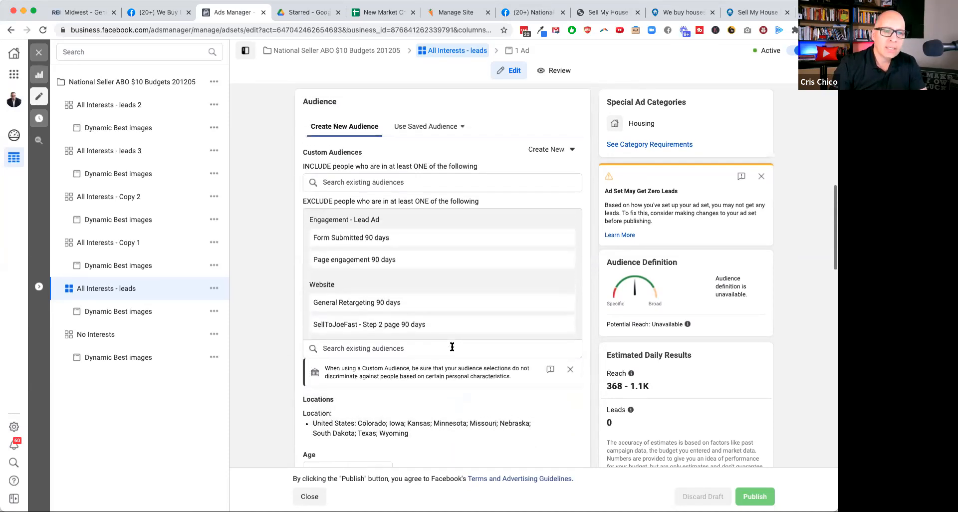
scroll(452, 347, up, 1)
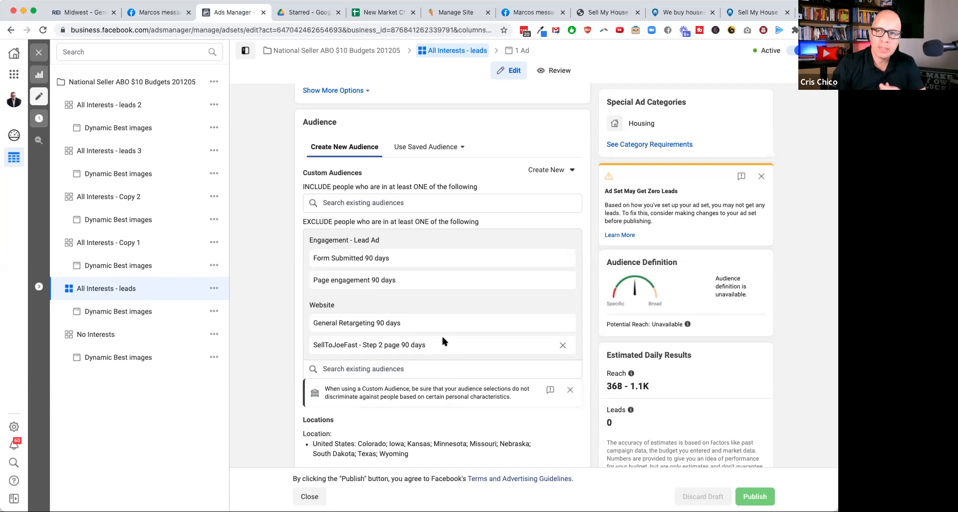
scroll(444, 342, up, 5)
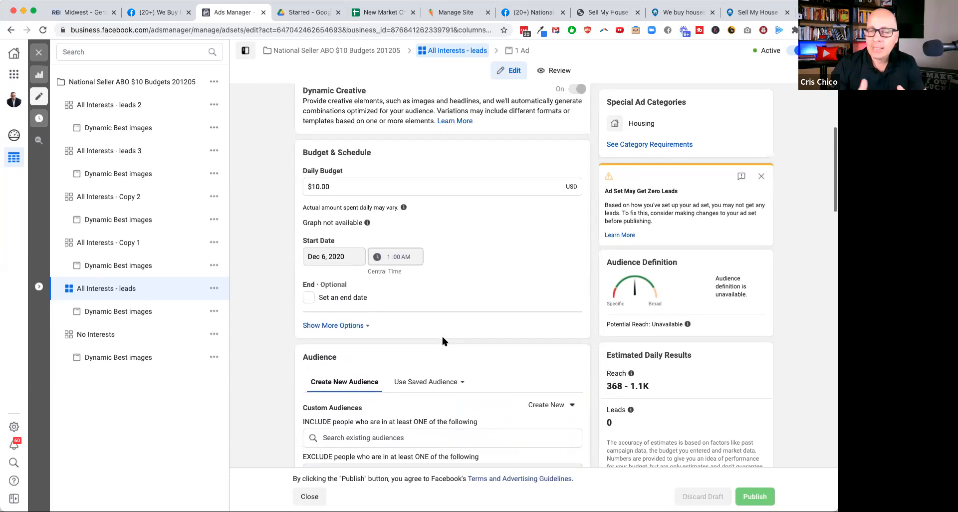
scroll(444, 342, up, 4)
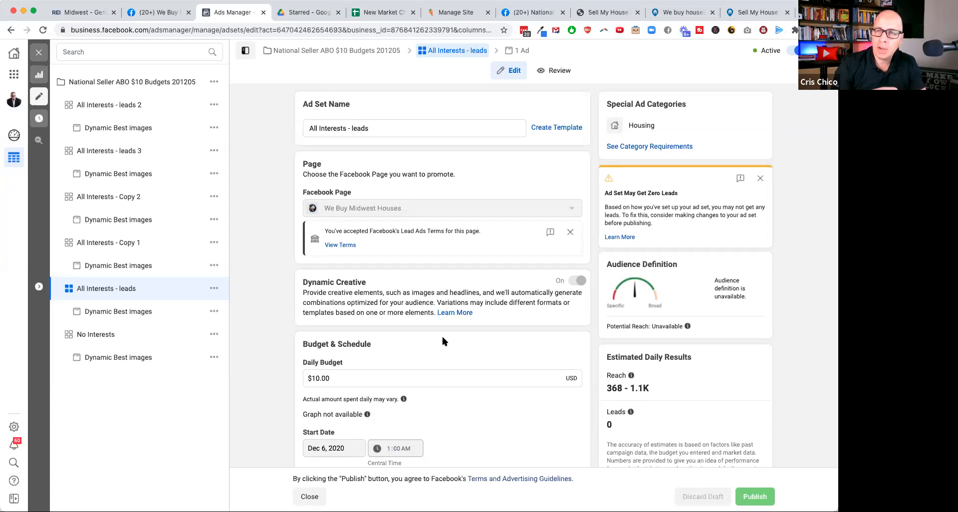
Open the Dynamic Best images ad in the All Interests - leads ad set and look over its identity, format and creative setup
click(115, 313)
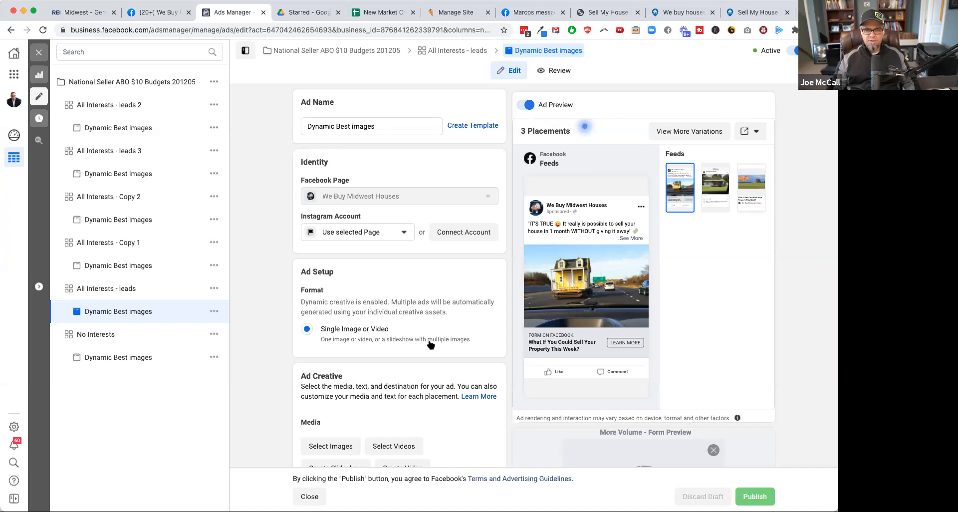
scroll(439, 339, down, 5)
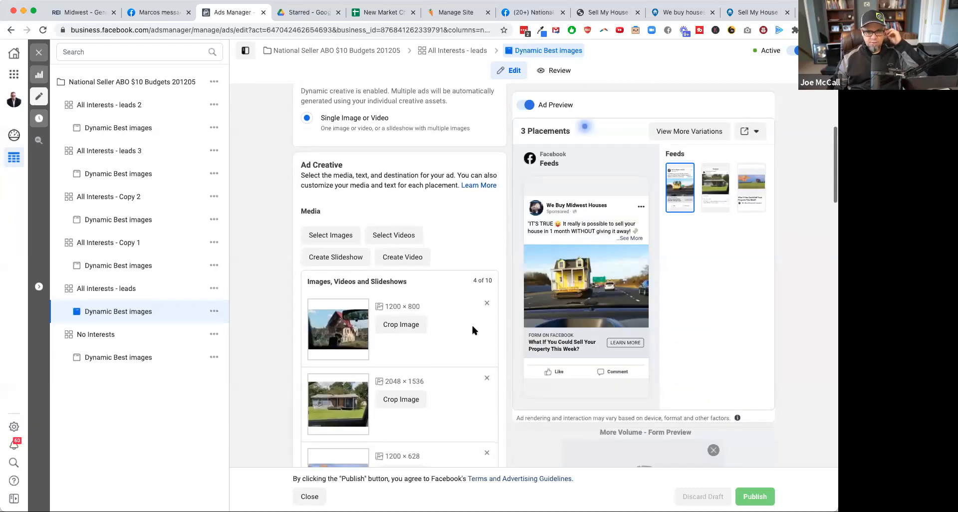
scroll(473, 327, down, 5)
scroll(473, 329, up, 10)
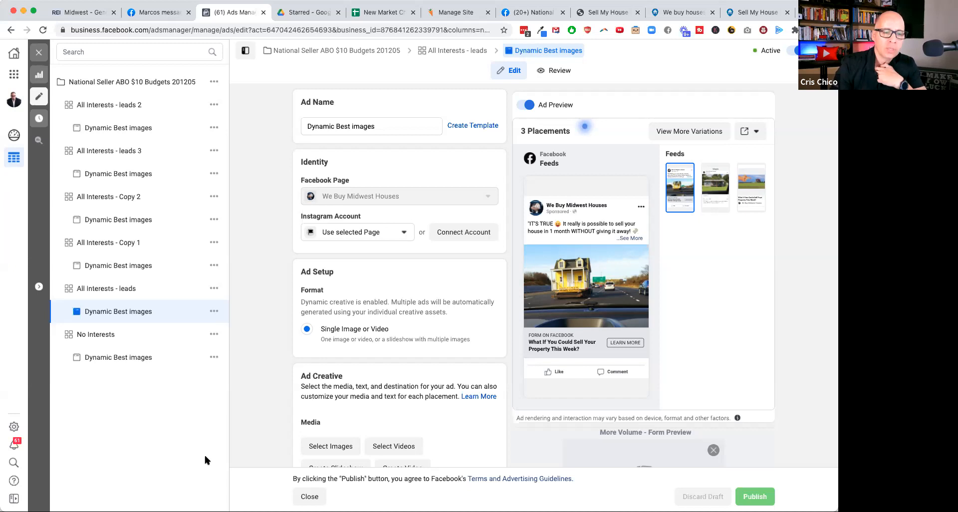
scroll(479, 374, down, 3)
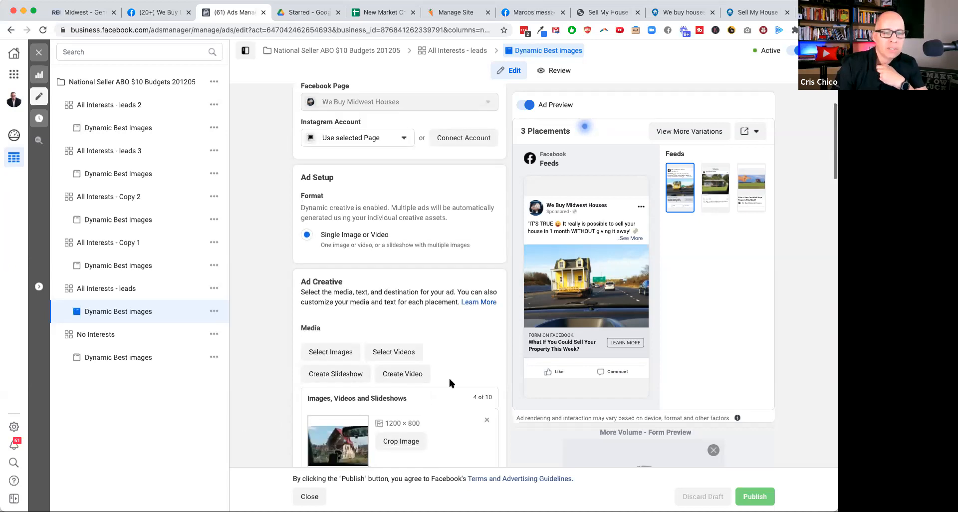
scroll(439, 384, down, 5)
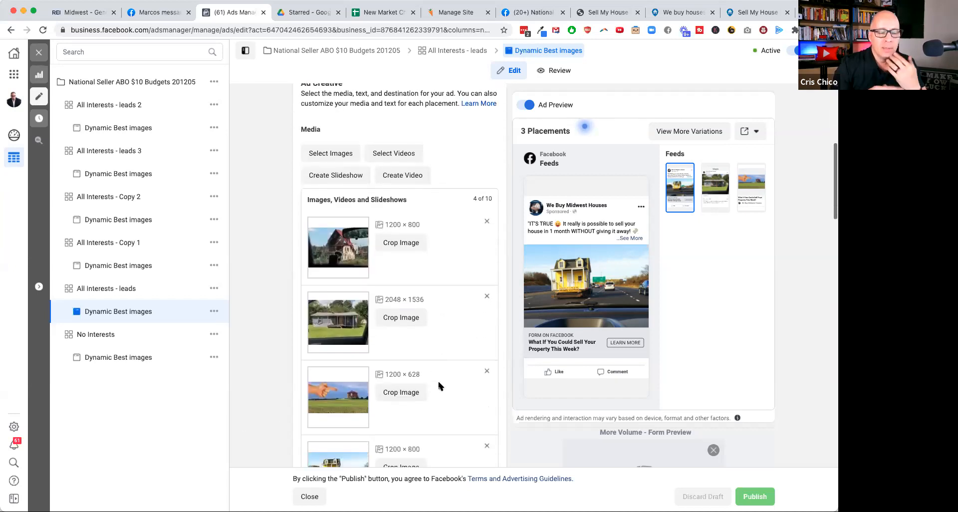
Enlarge the page and examine the images used in the ad creative
key(super+equal)
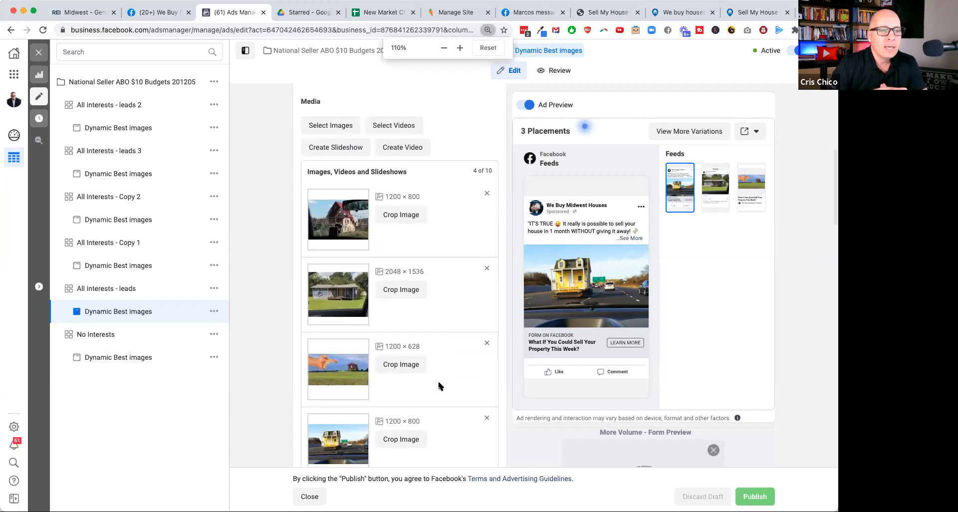
key(super+equal)
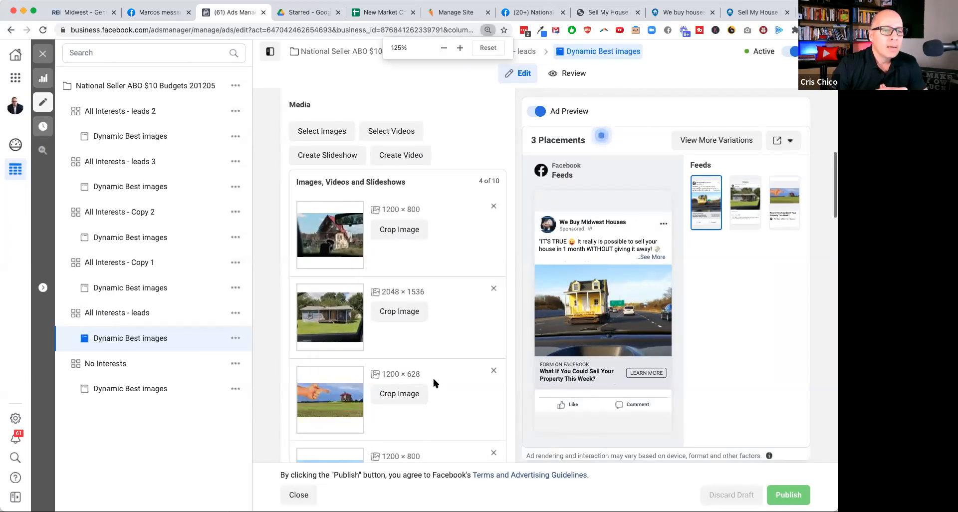
key(super+equal)
scroll(424, 378, down, 3)
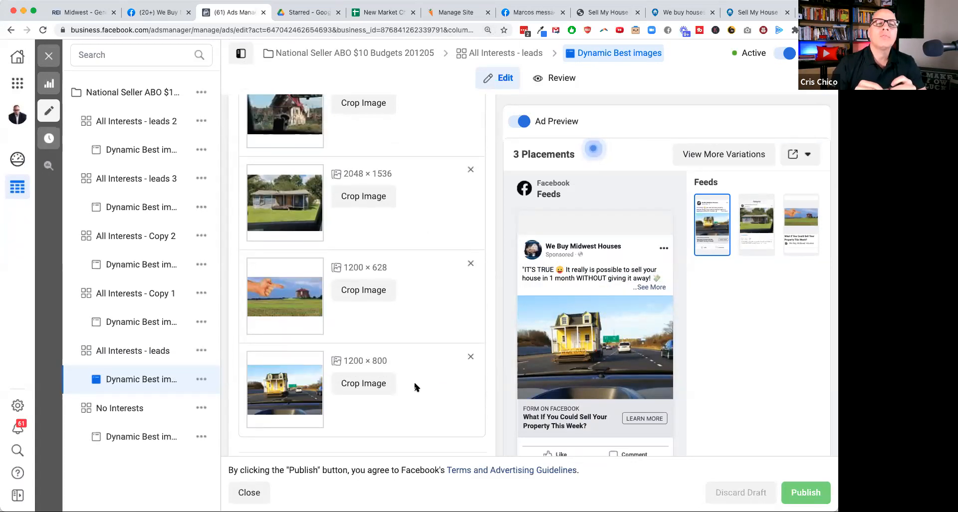
scroll(414, 387, up, 1)
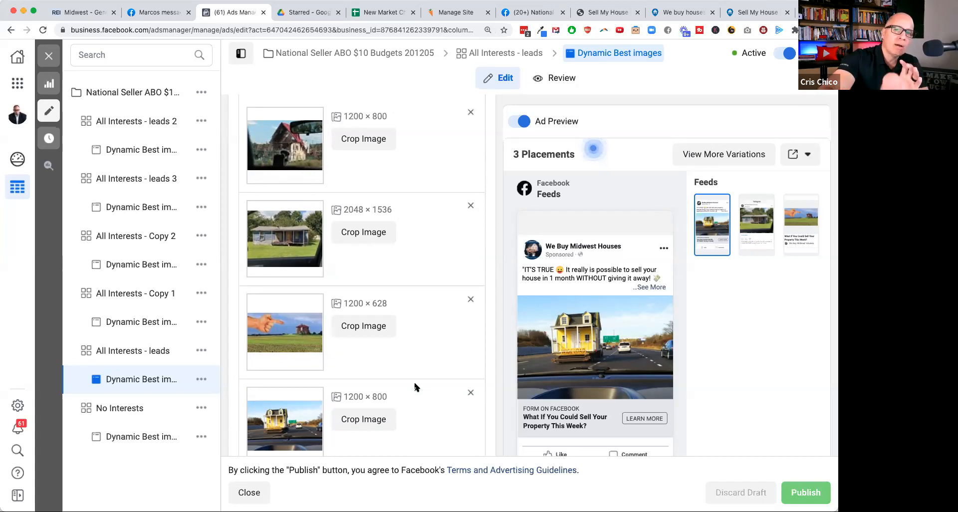
Read through the ad's primary text variations
scroll(414, 387, down, 7)
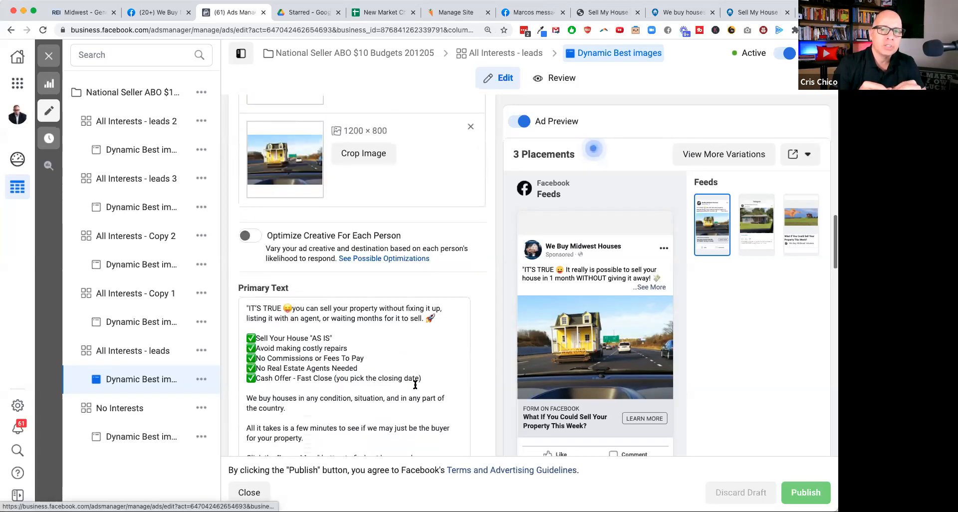
scroll(415, 385, down, 3)
scroll(415, 385, down, 3)
scroll(414, 385, down, 4)
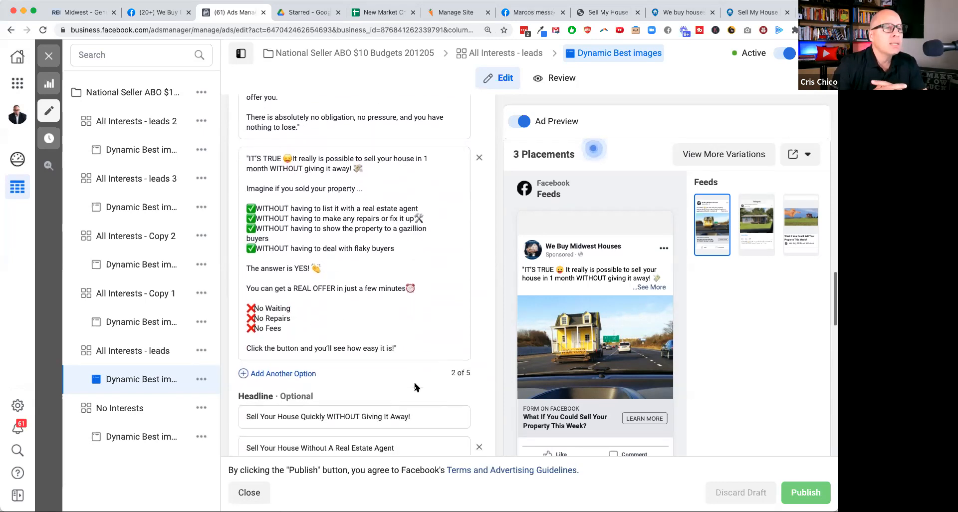
scroll(415, 386, up, 5)
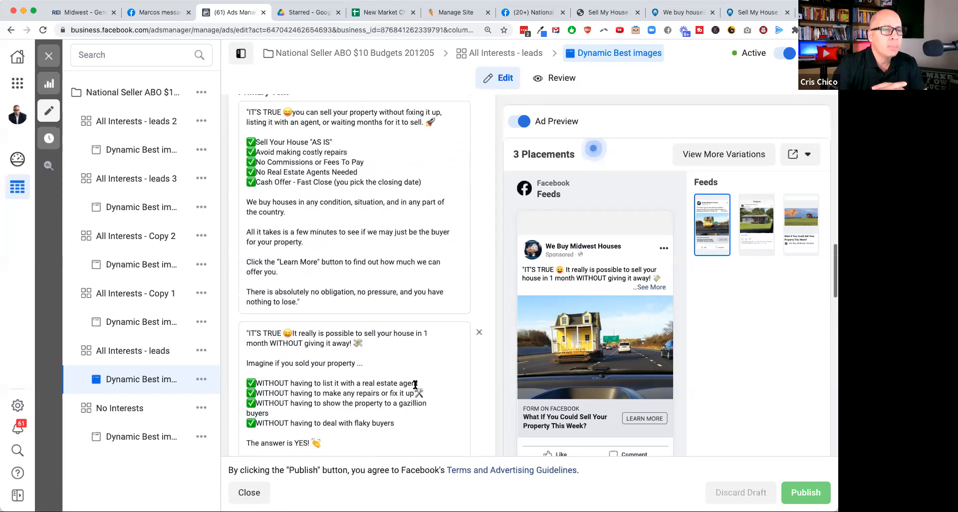
scroll(415, 385, up, 2)
scroll(415, 385, down, 2)
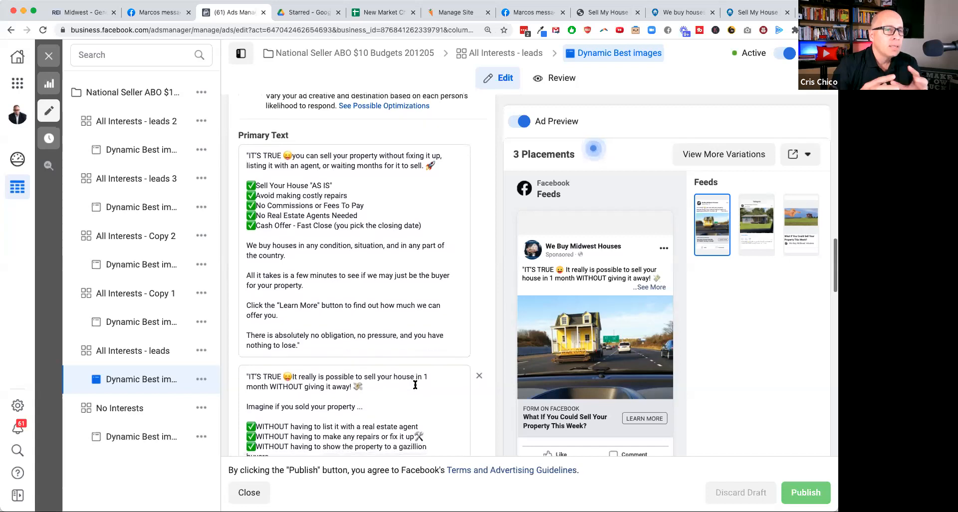
scroll(416, 385, down, 1)
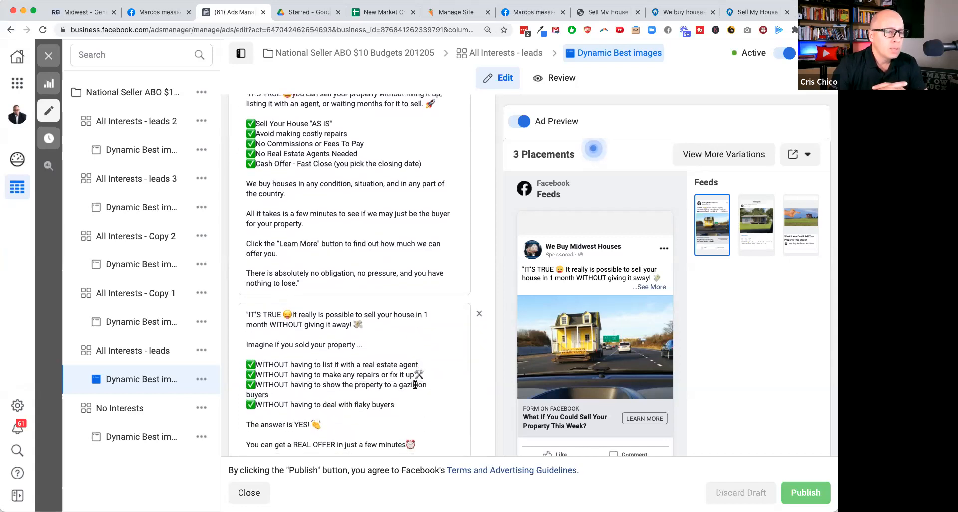
scroll(415, 385, down, 4)
Examine the ad's headlines, description, call to action, instant form and conversion tracking
scroll(415, 387, down, 10)
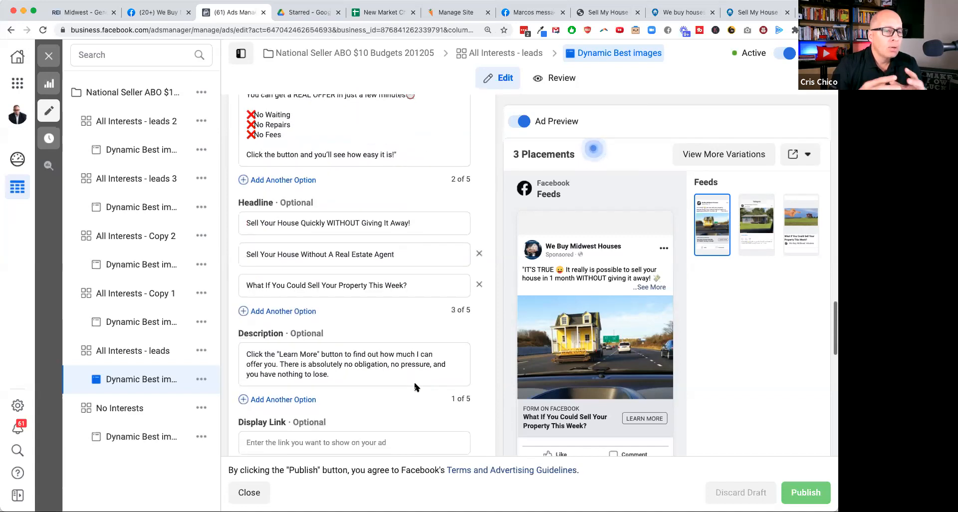
scroll(415, 386, down, 2)
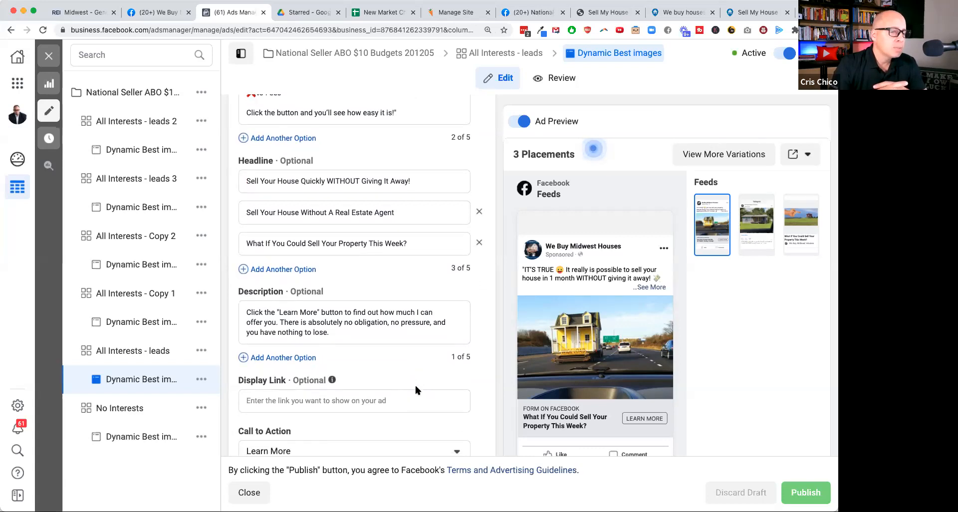
scroll(416, 390, down, 1)
scroll(416, 388, down, 3)
scroll(416, 388, down, 3)
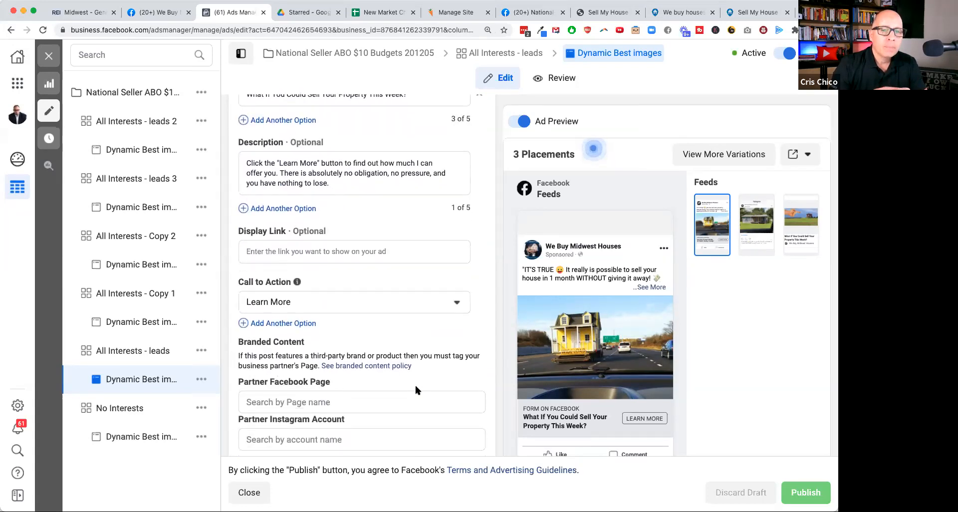
scroll(416, 390, down, 2)
scroll(416, 390, down, 3)
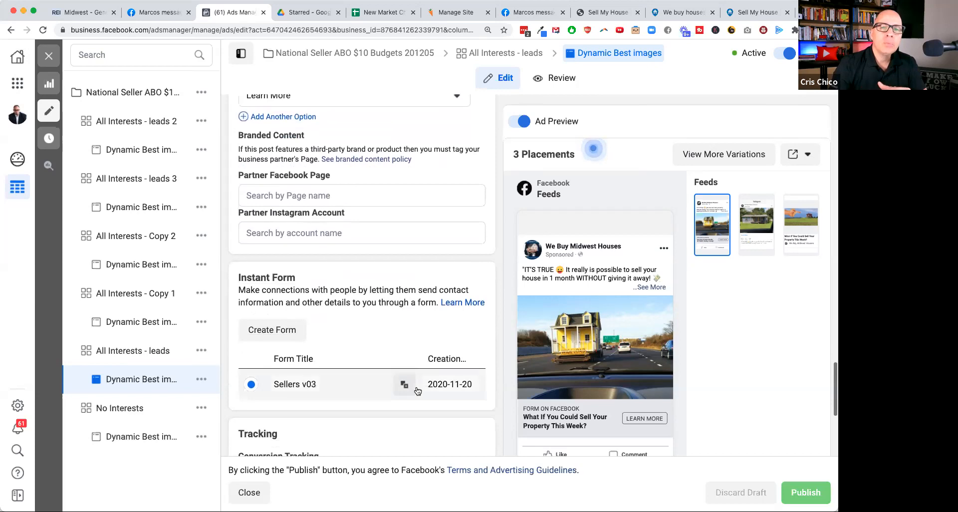
scroll(415, 384, down, 2)
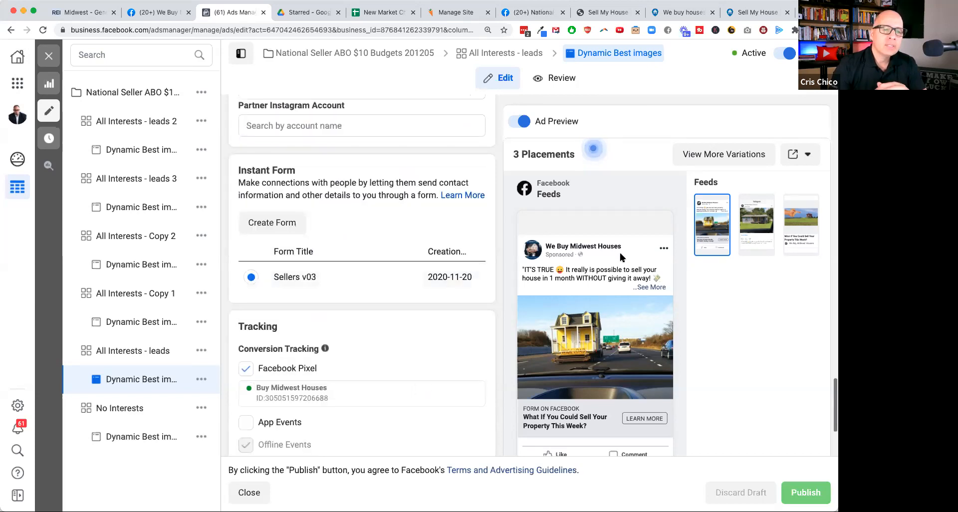
Open the ad's placement variations and preview them with the ugly house 01.jpg and weird house highway.png images
click(733, 159)
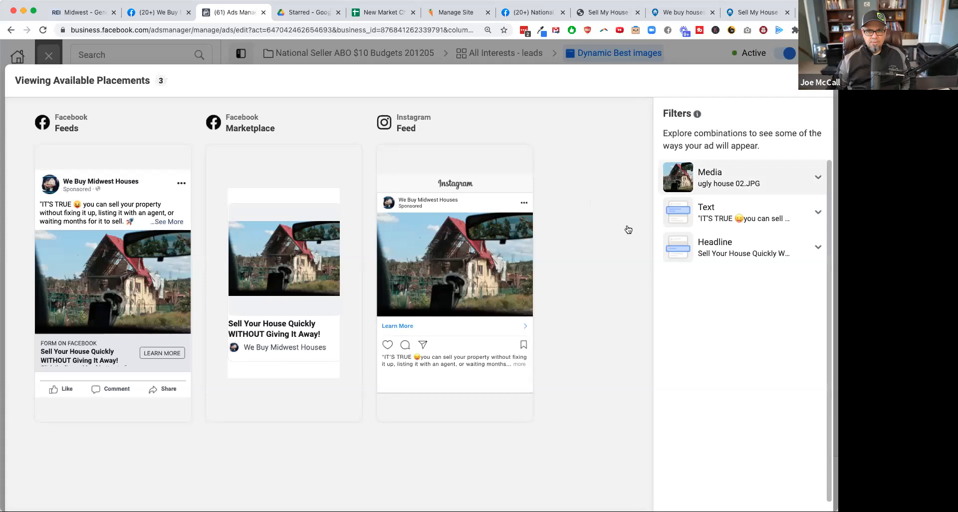
click(721, 216)
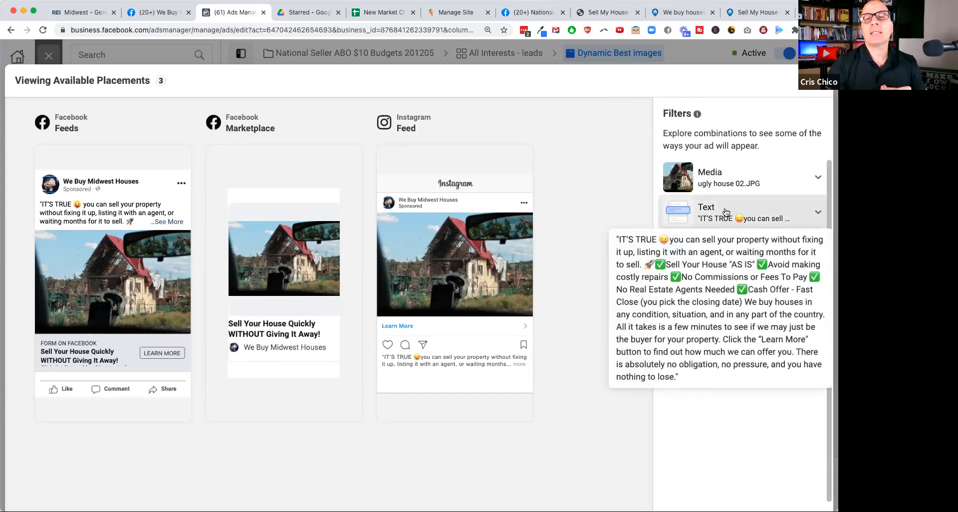
click(730, 181)
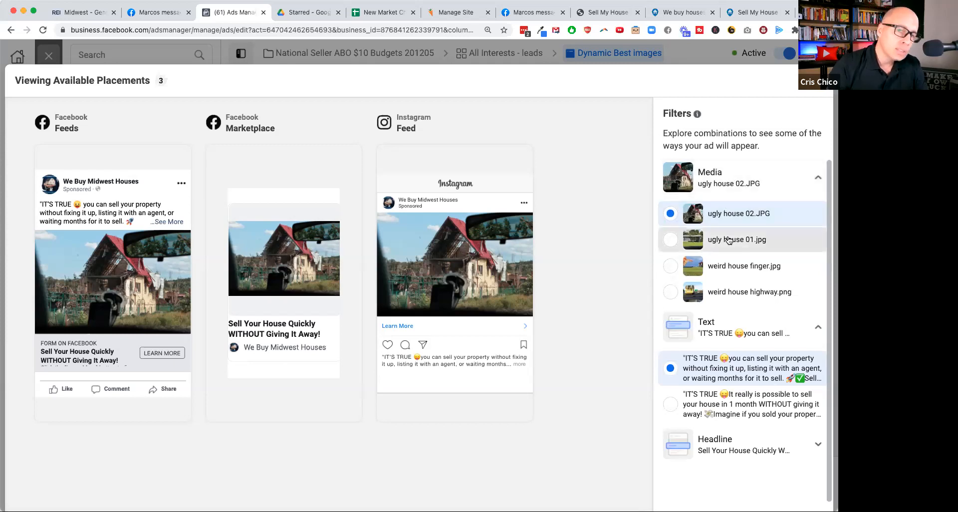
click(674, 241)
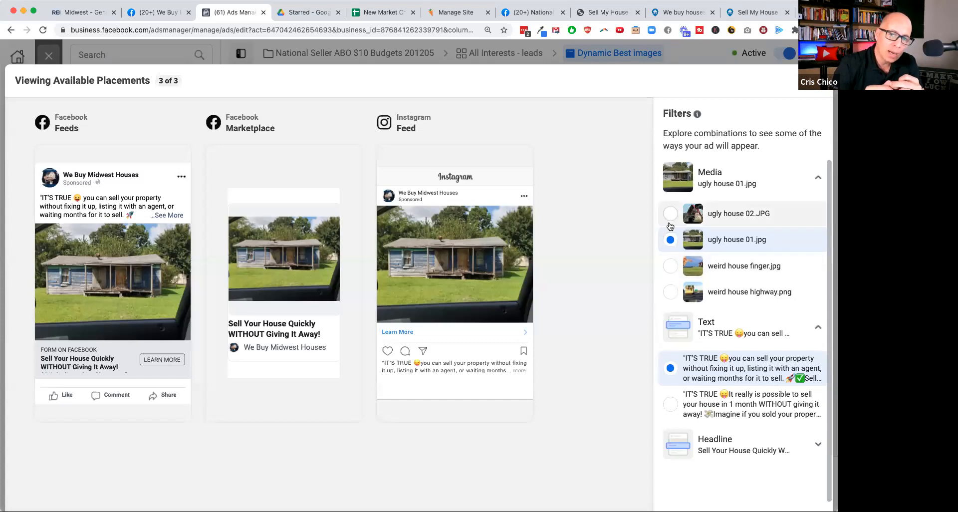
click(693, 295)
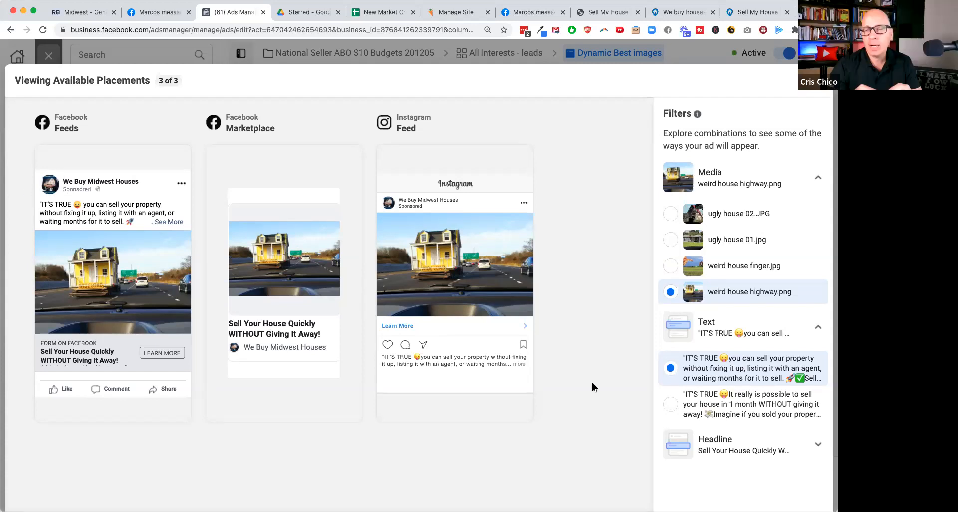
Preview the ad with the second primary text and the "Without A Real Estate Agent" and "Quickly WITHOUT Giving It Away!" headlines, and close the preview
click(776, 405)
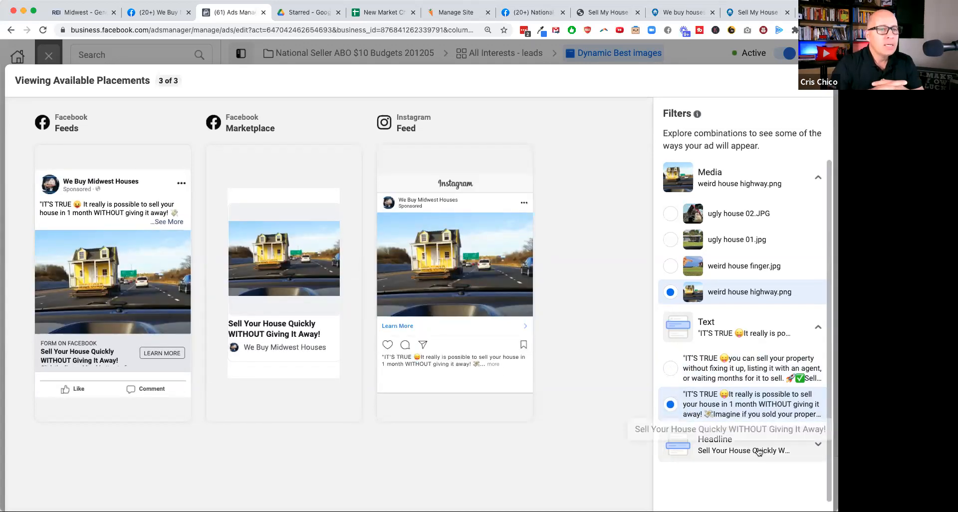
click(795, 446)
scroll(773, 447, down, 2)
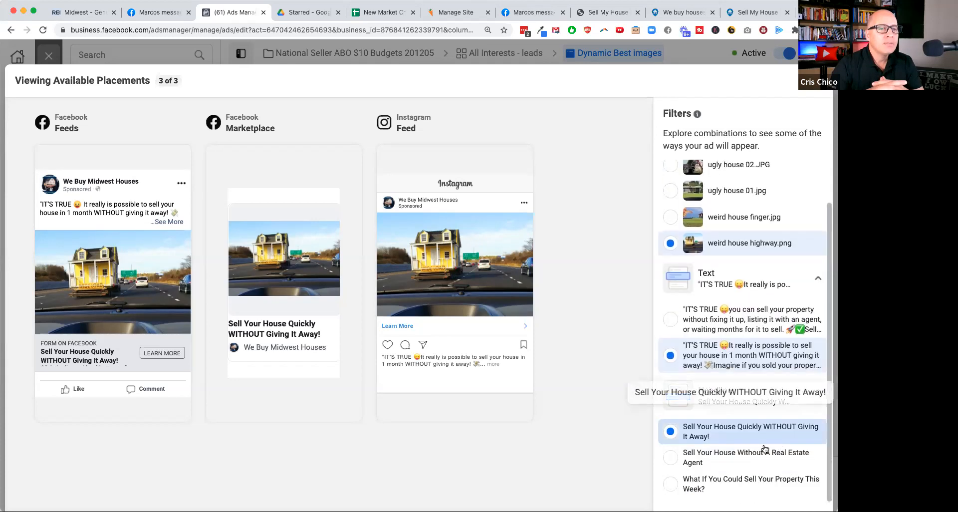
click(670, 458)
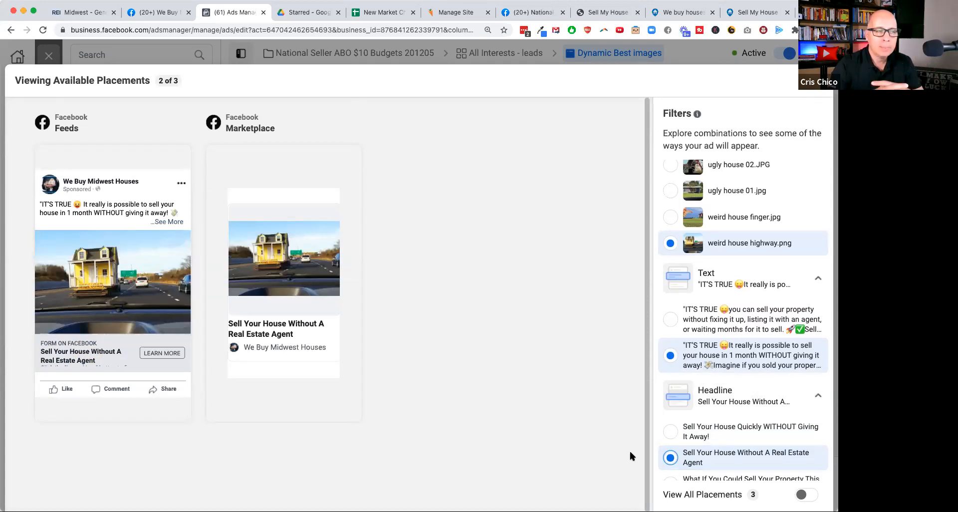
click(688, 431)
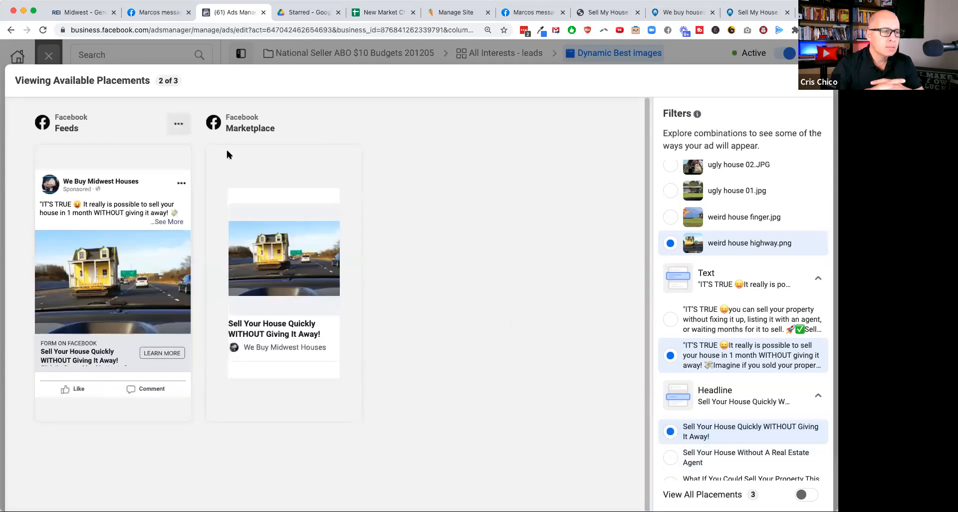
click(179, 124)
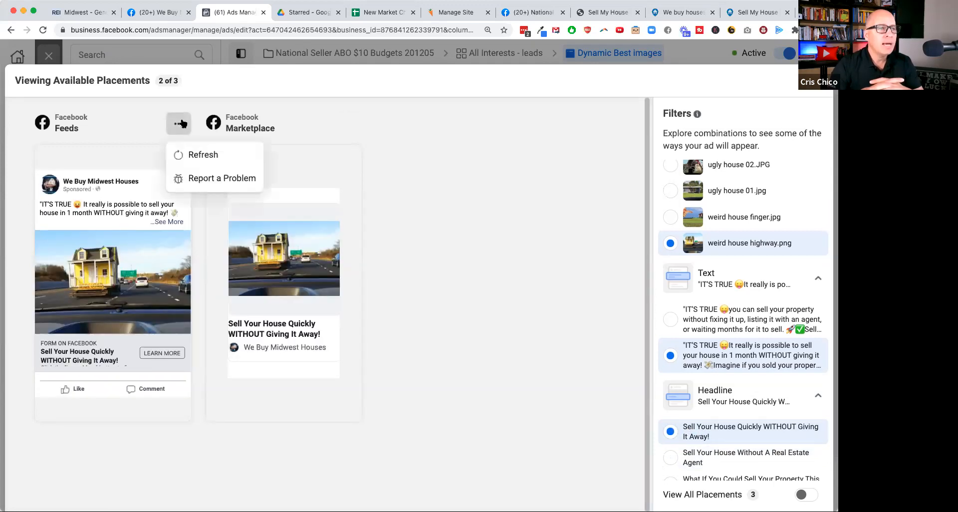
click(570, 190)
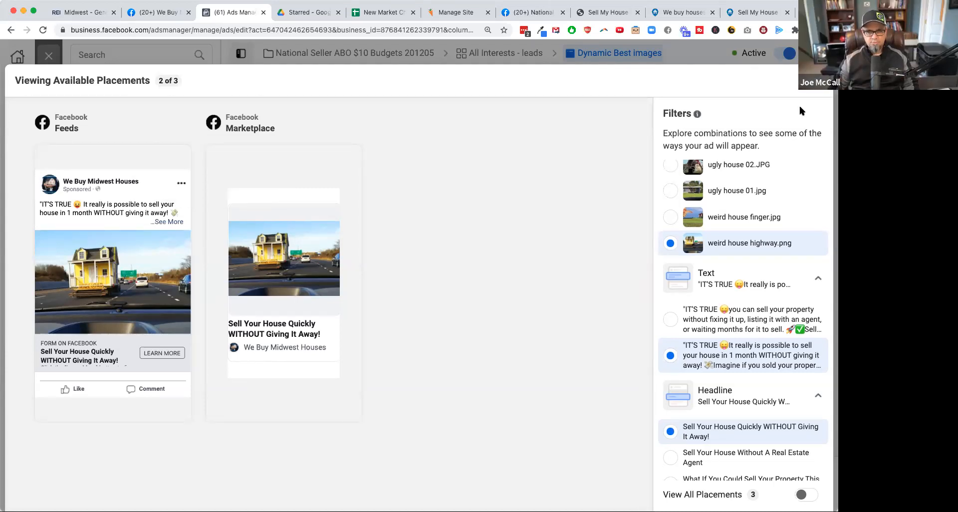
key(Escape)
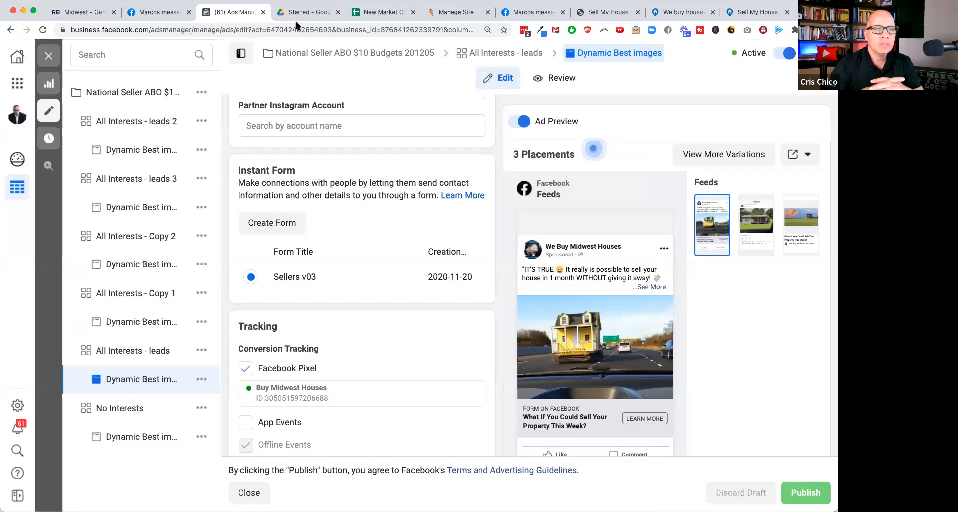
Switch to the We Buy Midwest Houses Facebook page, close the chat window and exit the visitor view
click(159, 15)
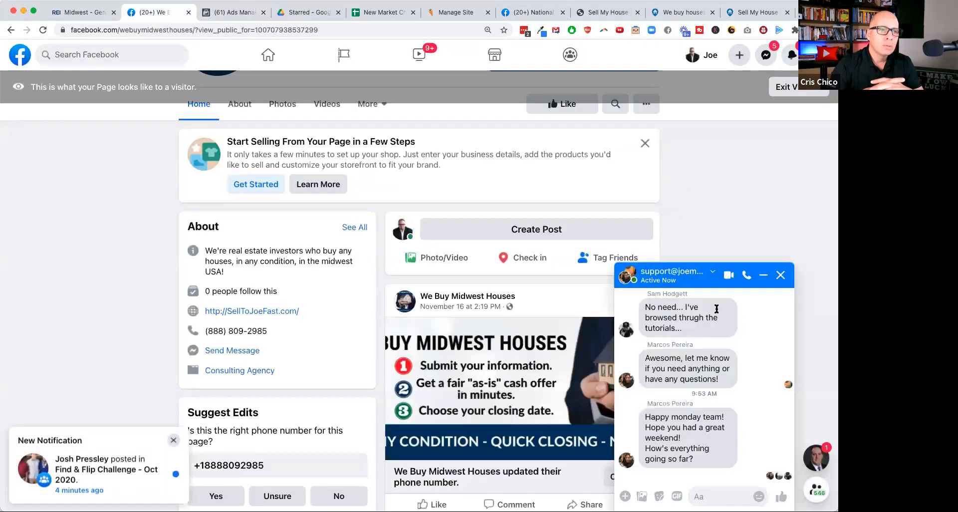
click(781, 280)
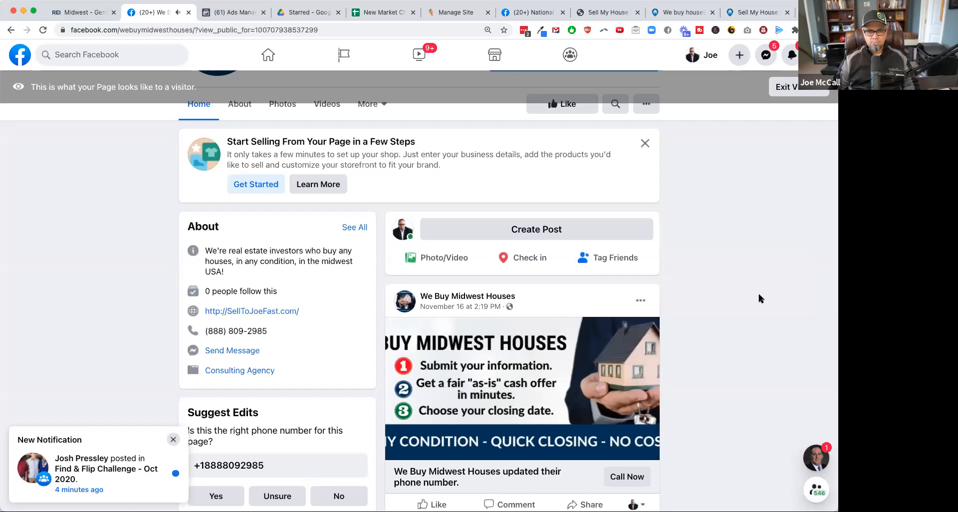
scroll(718, 321, down, 2)
scroll(719, 321, up, 2)
scroll(718, 322, up, 5)
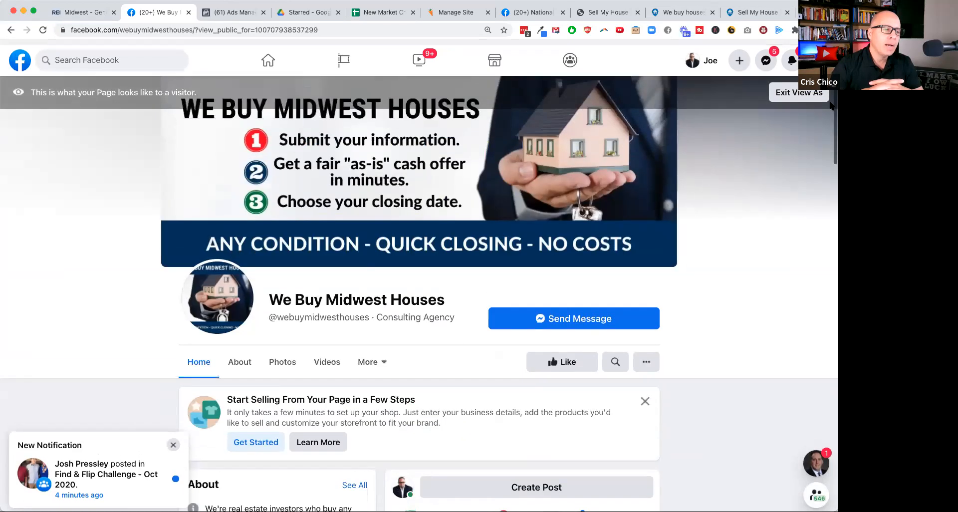
click(794, 89)
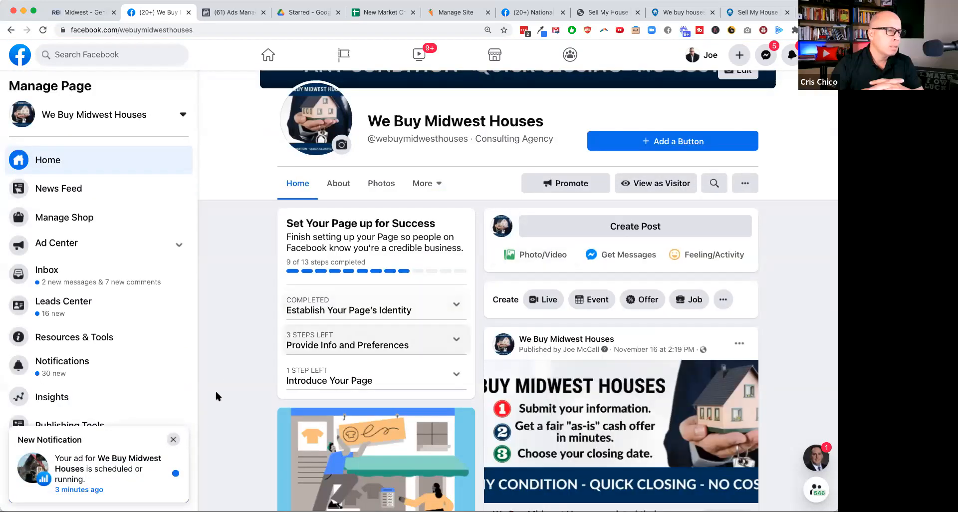
Dismiss the page notifications, open the lead ads Forms Library in the page's Publishing Tools and close the archiving tip
click(173, 440)
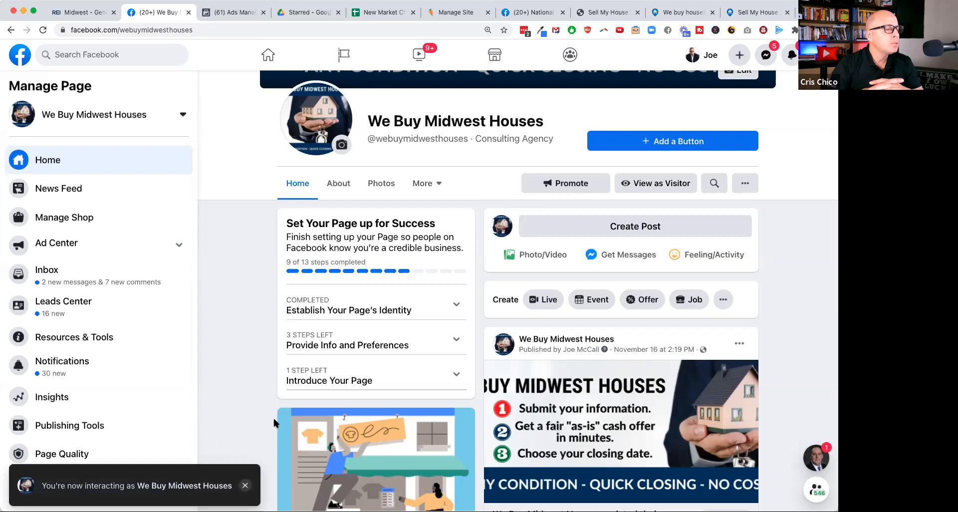
click(245, 488)
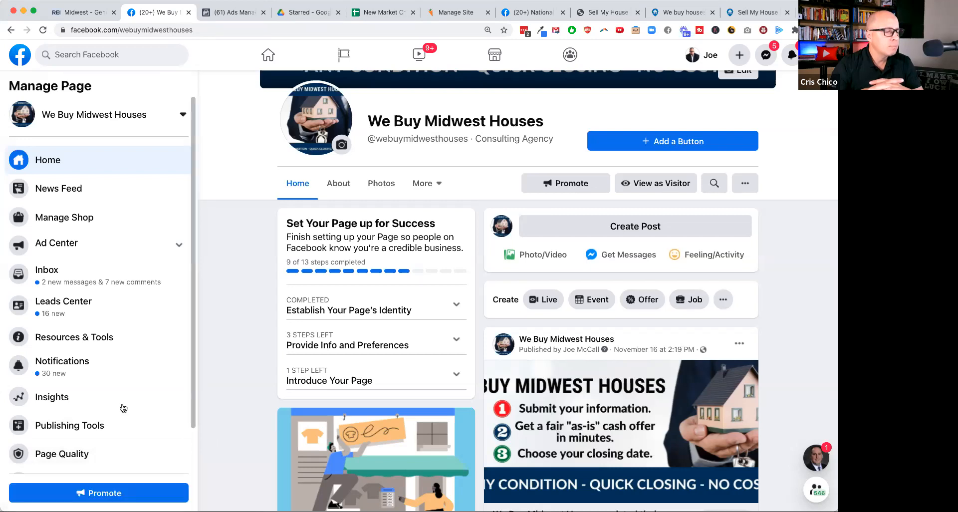
click(73, 428)
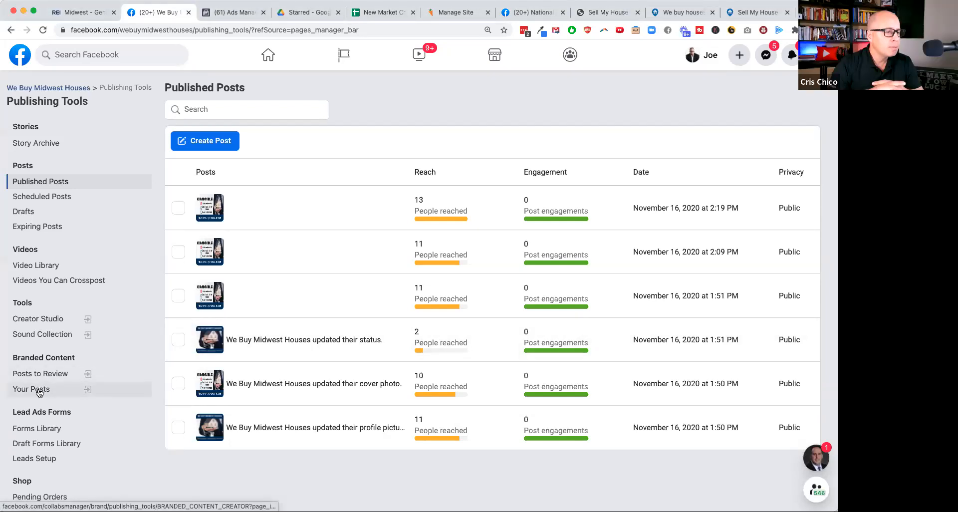
click(34, 429)
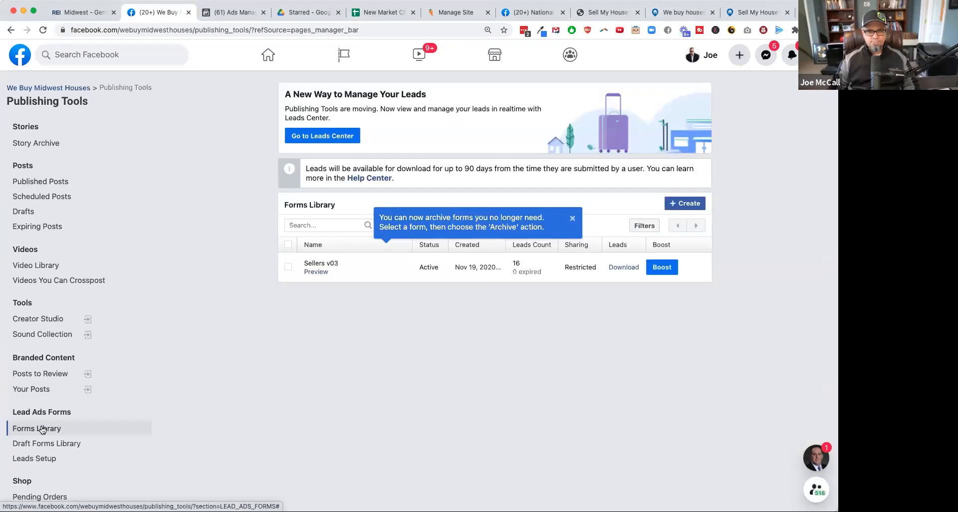
click(573, 218)
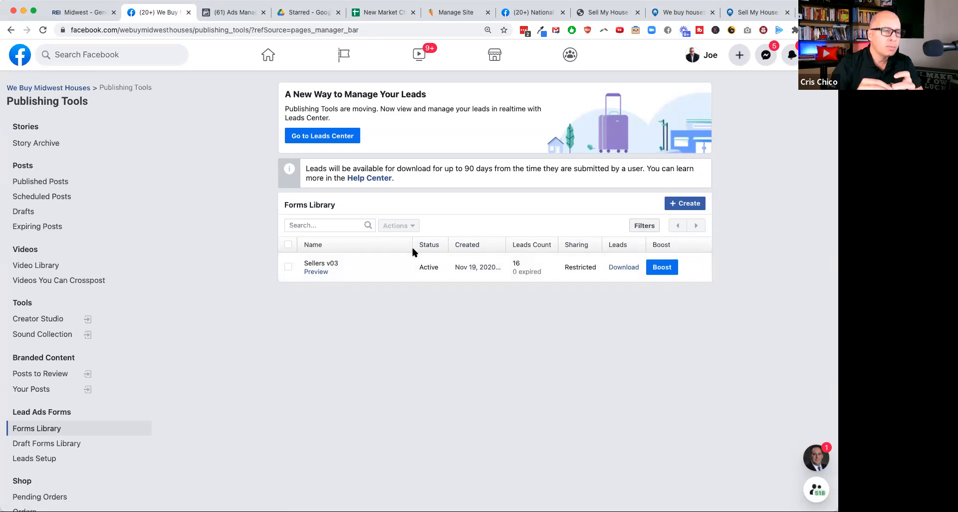
Open the preview of the Sellers v03 lead form and enlarge the page to 150%
click(315, 273)
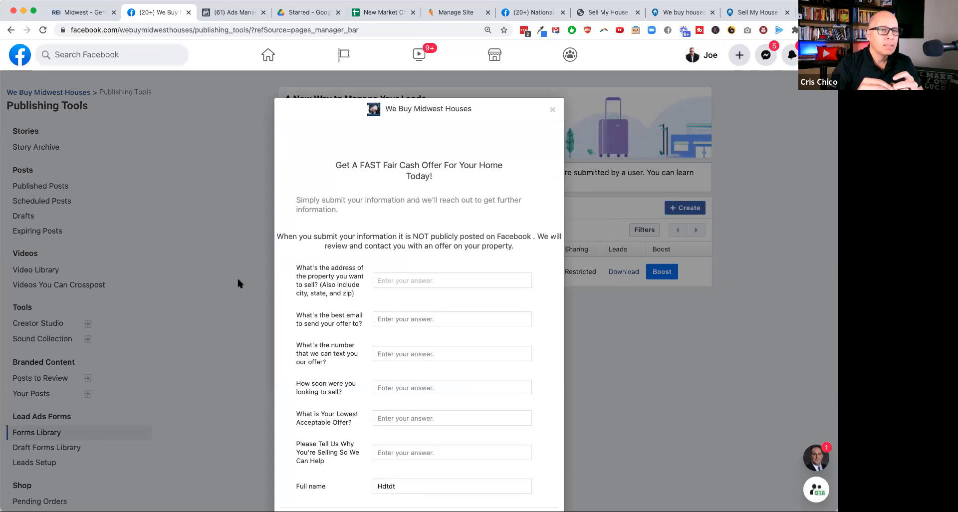
scroll(320, 284, down, 2)
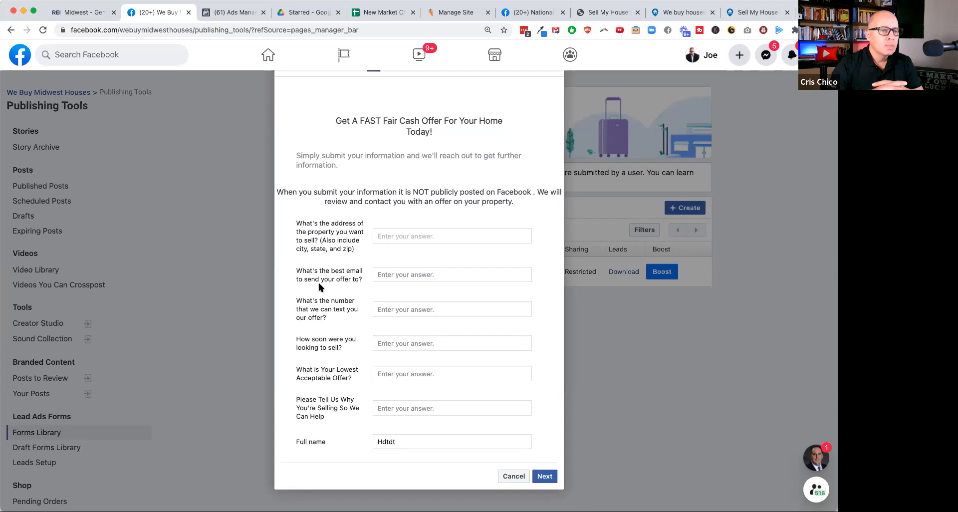
key(super+equal)
key(super+equal)
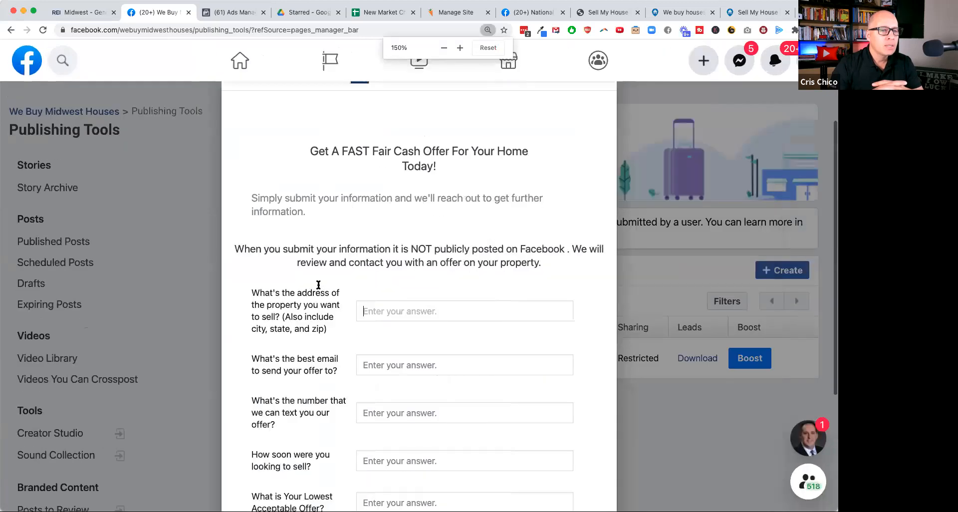
Examine the Sellers v03 form's intro text, property, contact, timing, price and selling-reason questions, and close the preview
scroll(593, 347, down, 5)
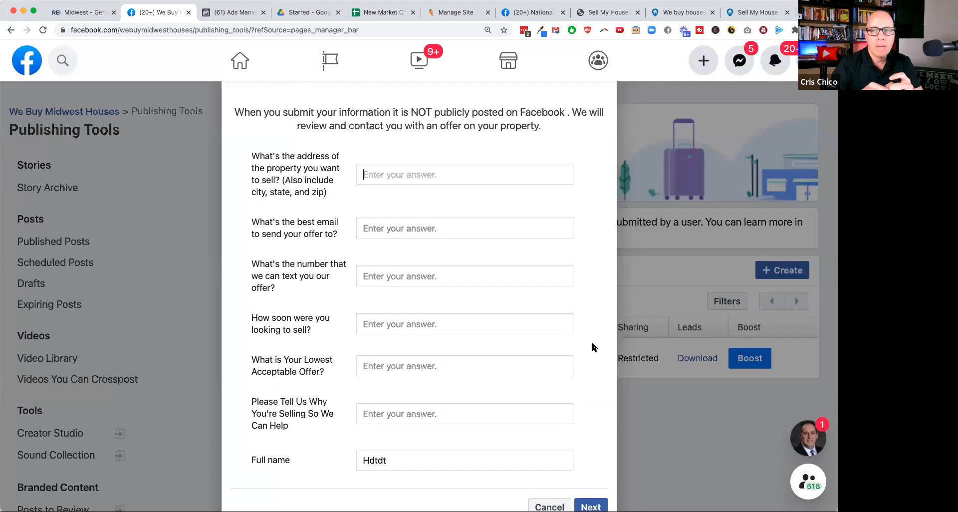
scroll(593, 347, up, 2)
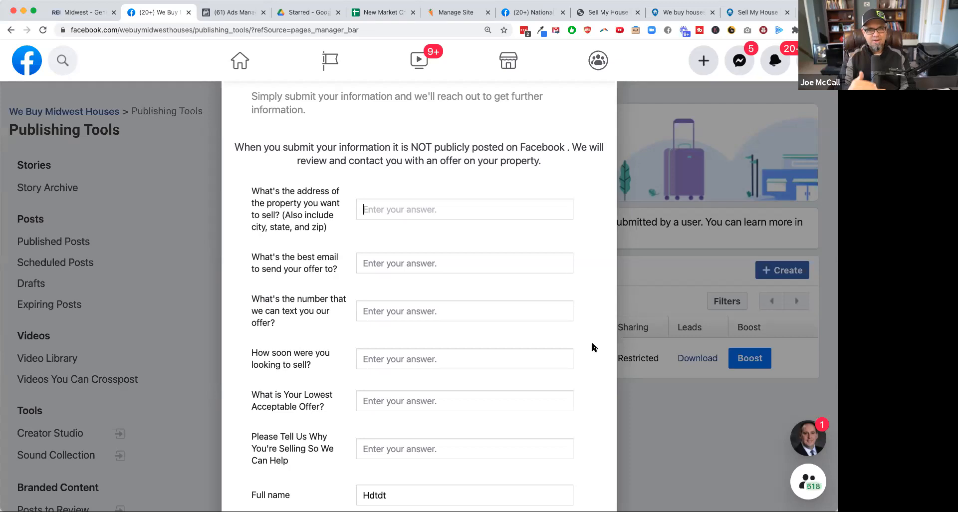
scroll(570, 357, down, 2)
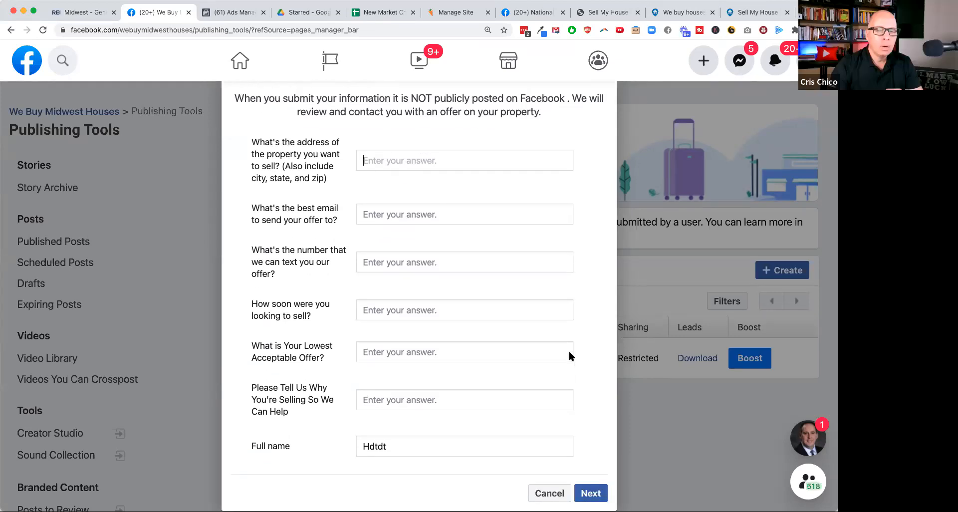
scroll(570, 357, up, 3)
scroll(571, 356, down, 2)
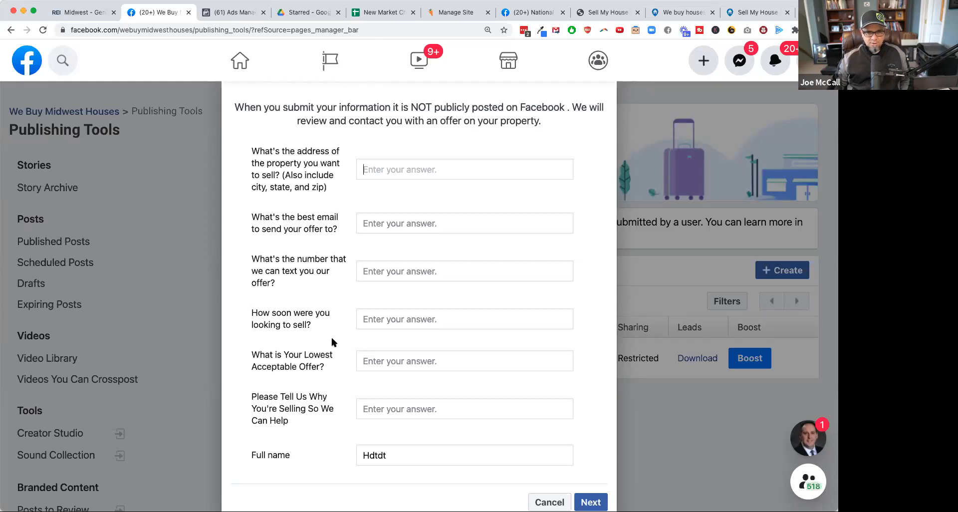
scroll(343, 354, down, 2)
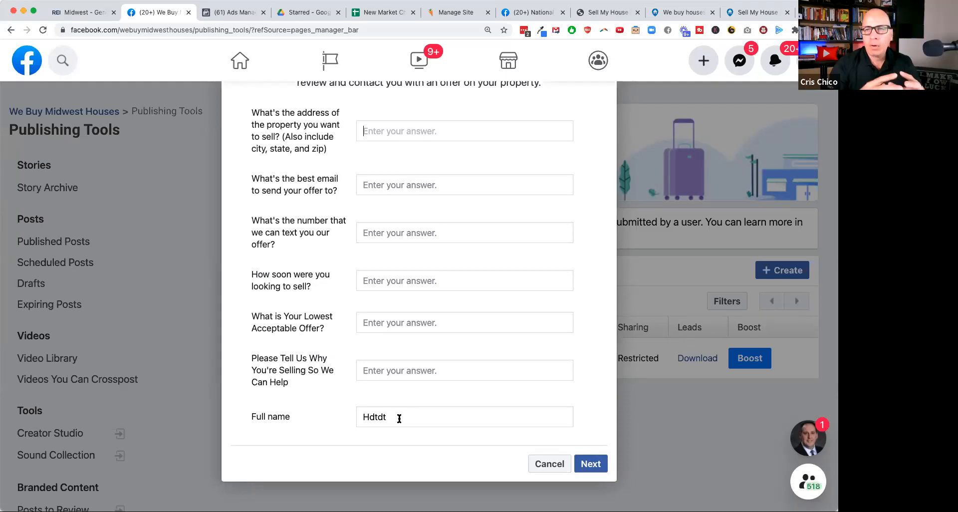
scroll(344, 414, up, 10)
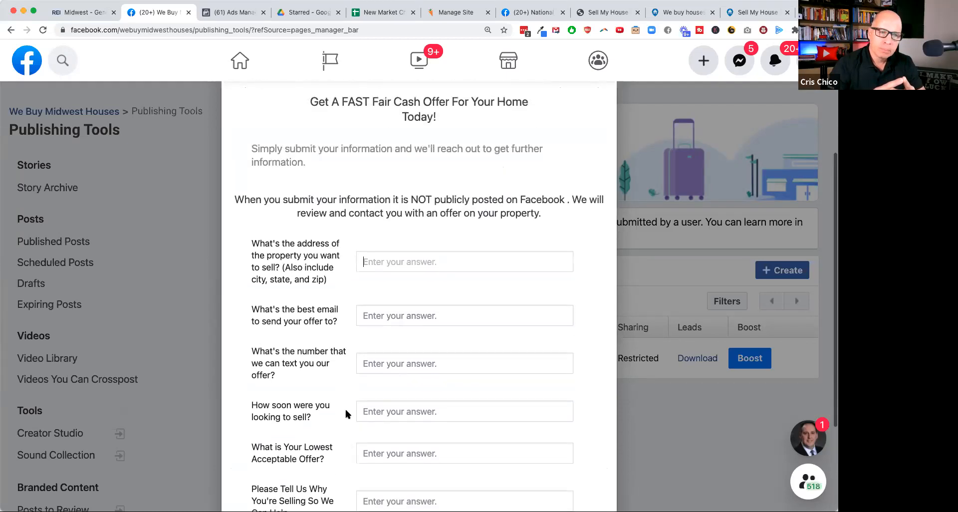
scroll(347, 413, down, 4)
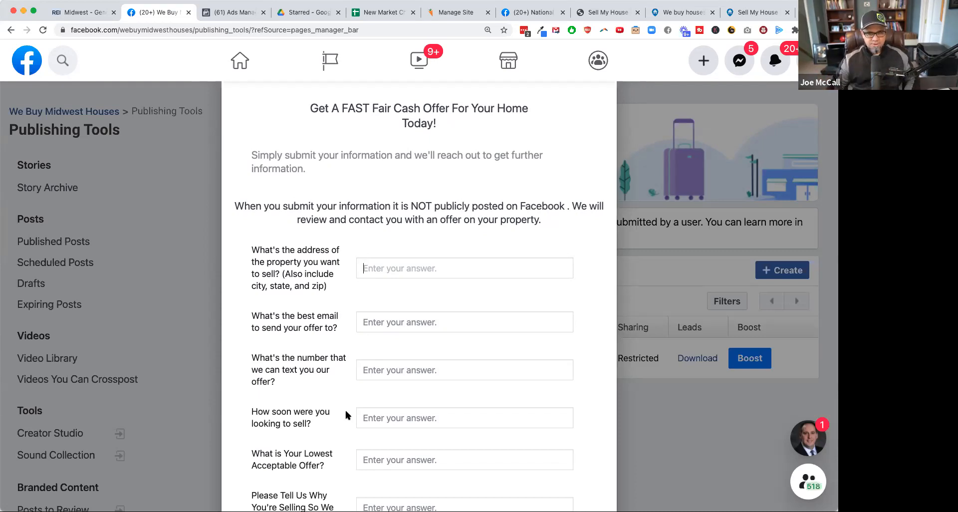
scroll(347, 415, down, 1)
scroll(347, 414, down, 4)
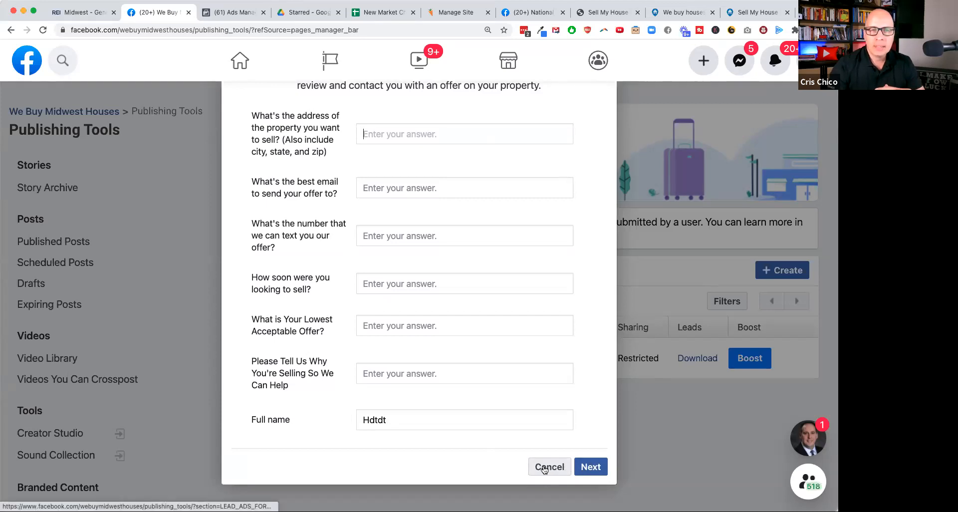
scroll(564, 439, up, 9)
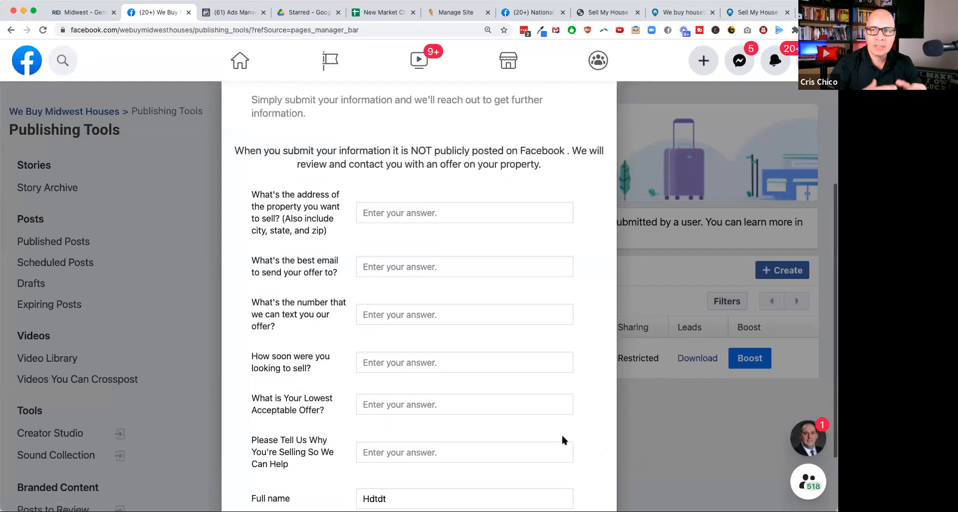
click(614, 306)
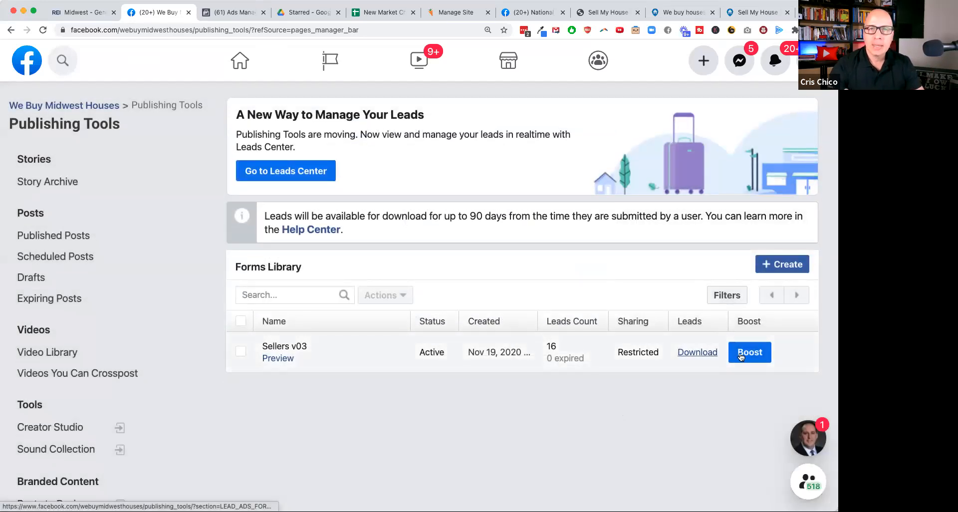
Open the Leads Center from the Forms Library, reset the zoom to 100% and accept its terms of service to import the leads
mouse_move(302, 354)
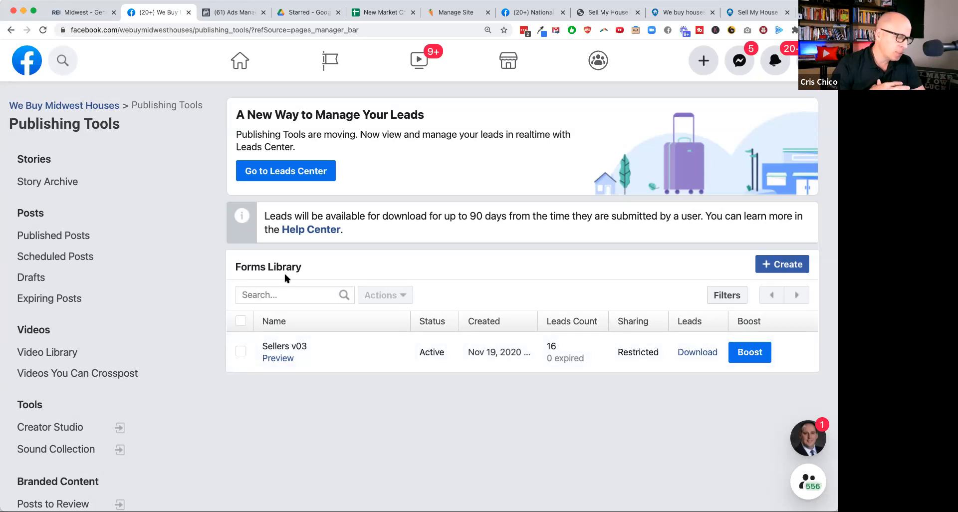
click(299, 172)
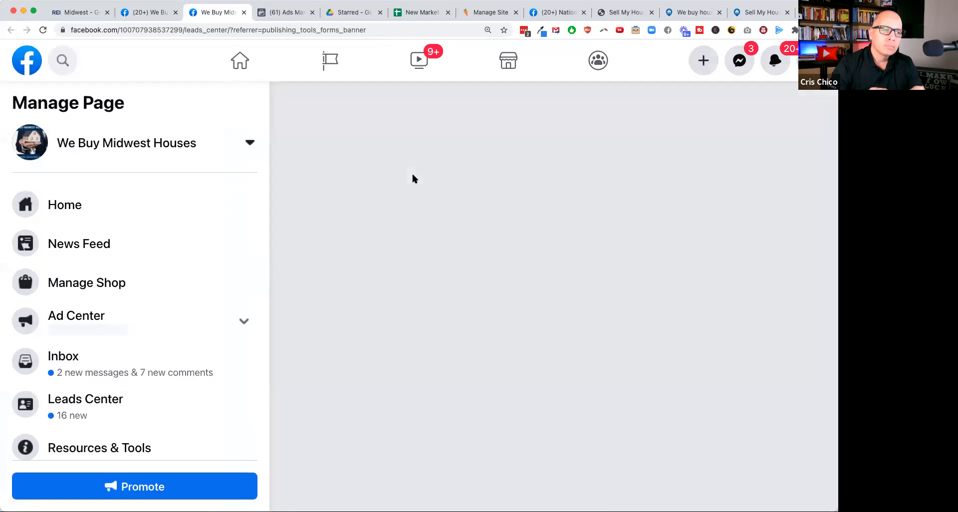
key(super+0)
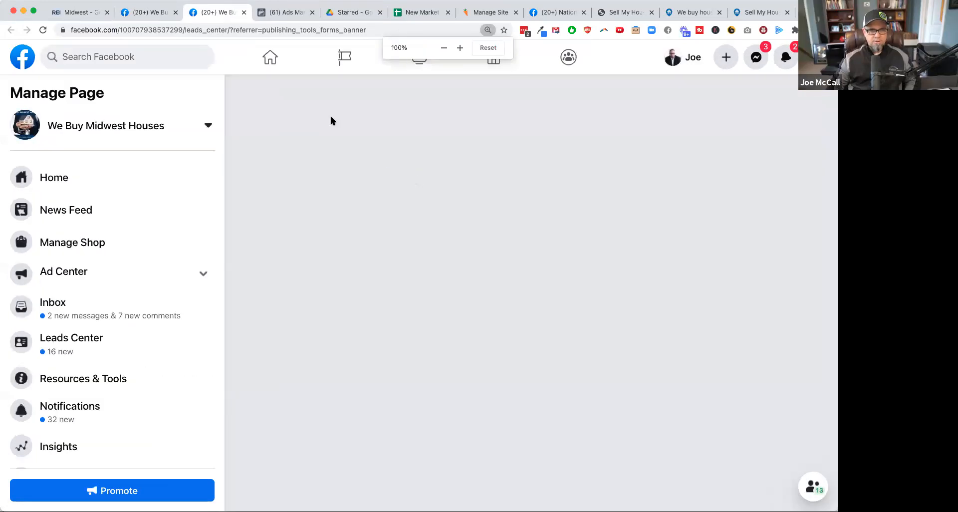
click(152, 16)
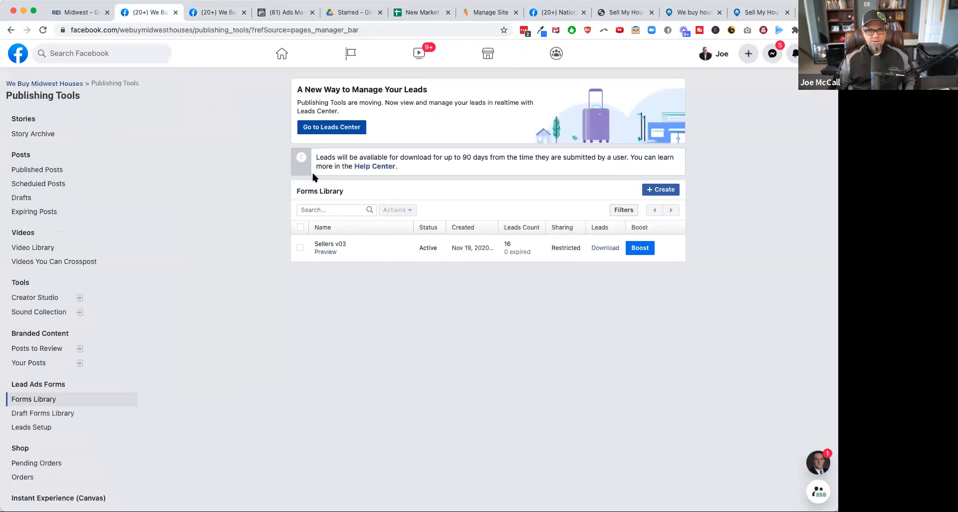
click(217, 12)
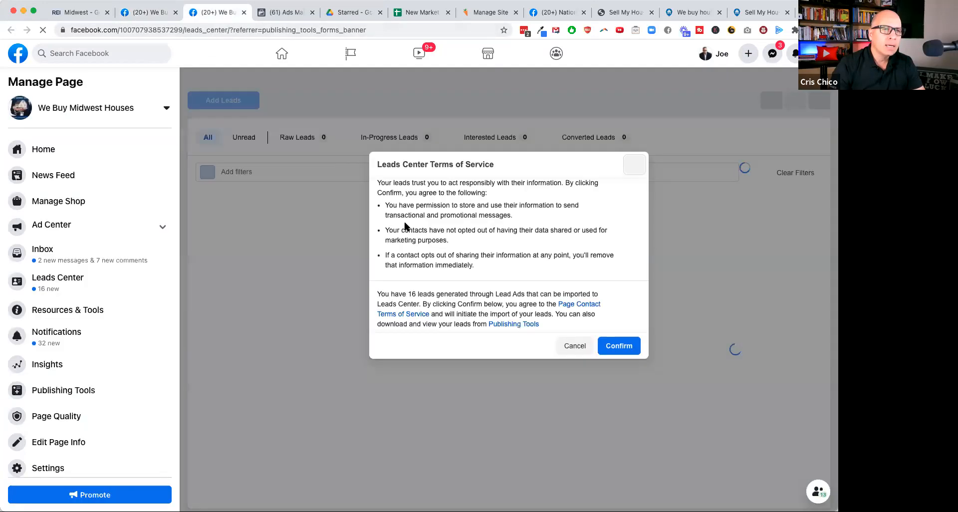
click(623, 348)
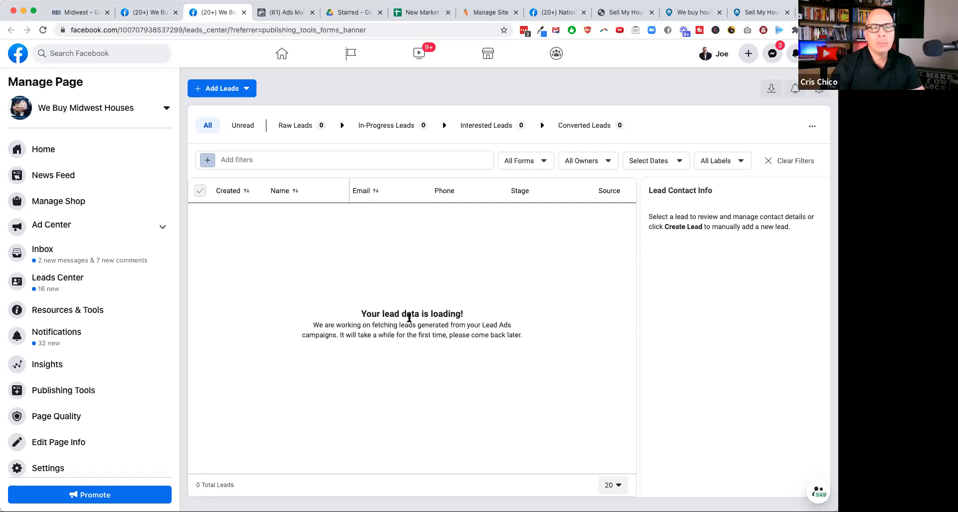
Show only the leads in the Raw Leads stage, dismiss the introduction tip and look through the list
click(308, 128)
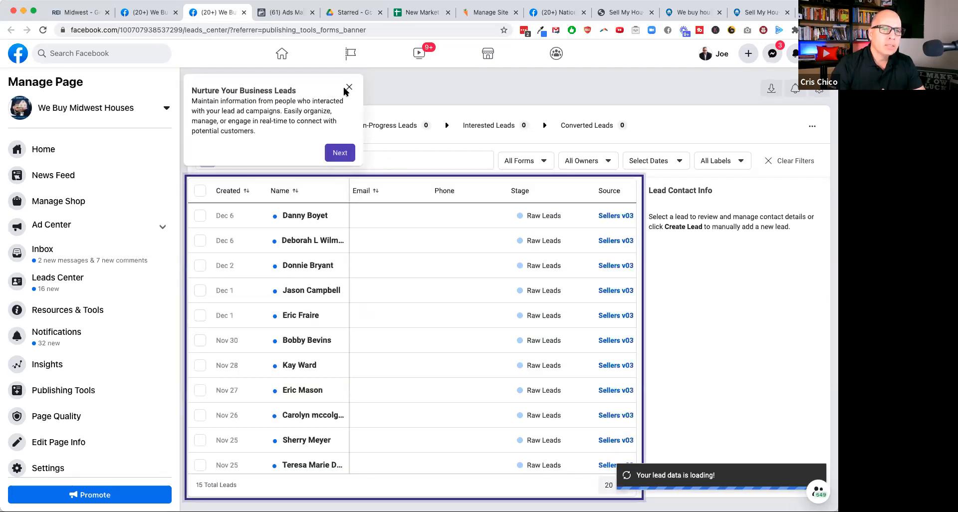
click(349, 88)
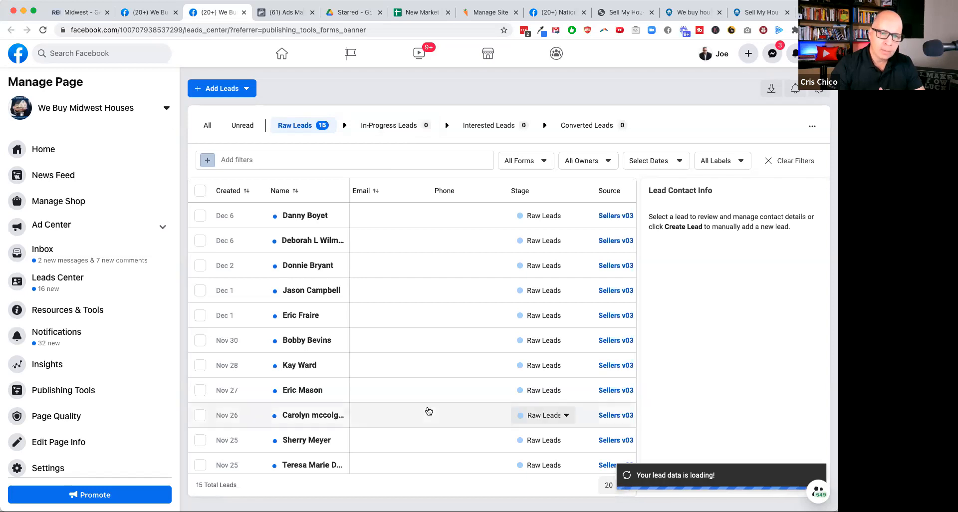
scroll(442, 402, down, 1)
scroll(441, 403, down, 5)
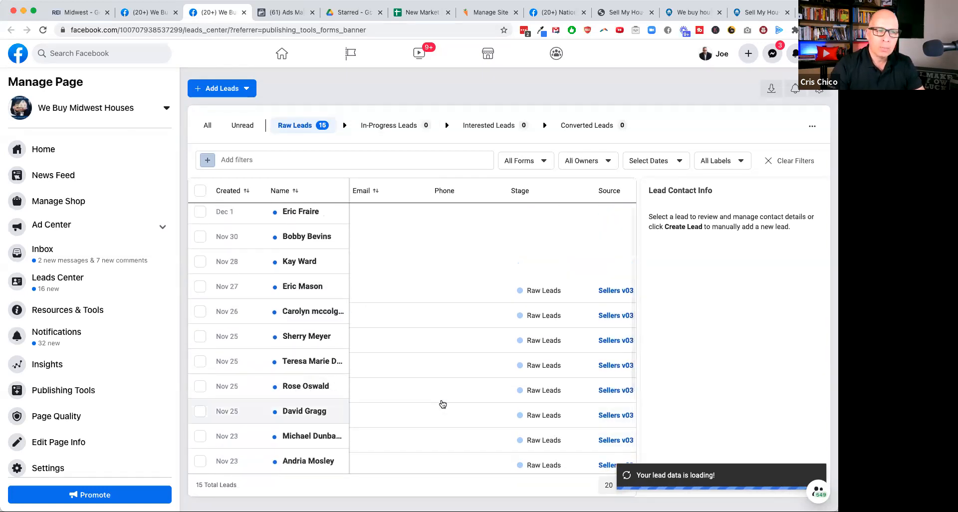
Open the December 2 raw lead and read its submitted form answers
scroll(441, 403, up, 5)
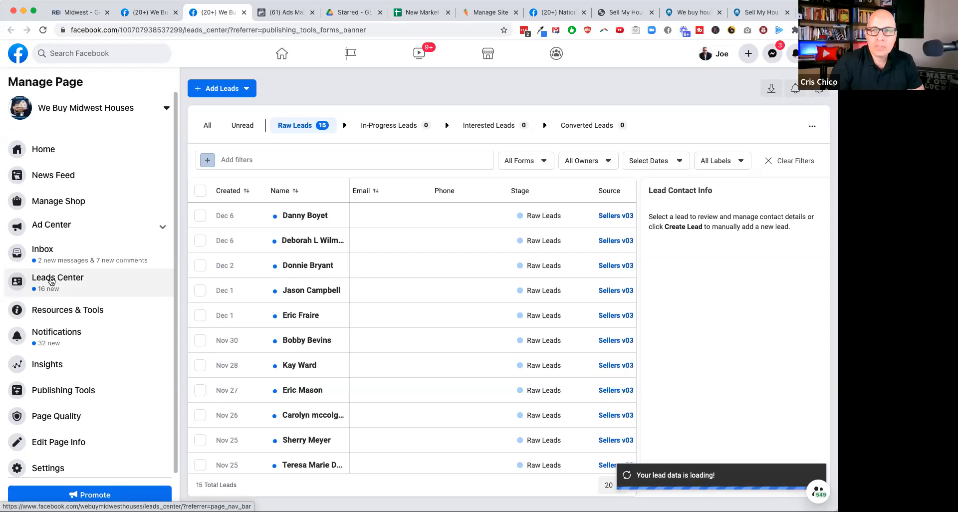
click(308, 268)
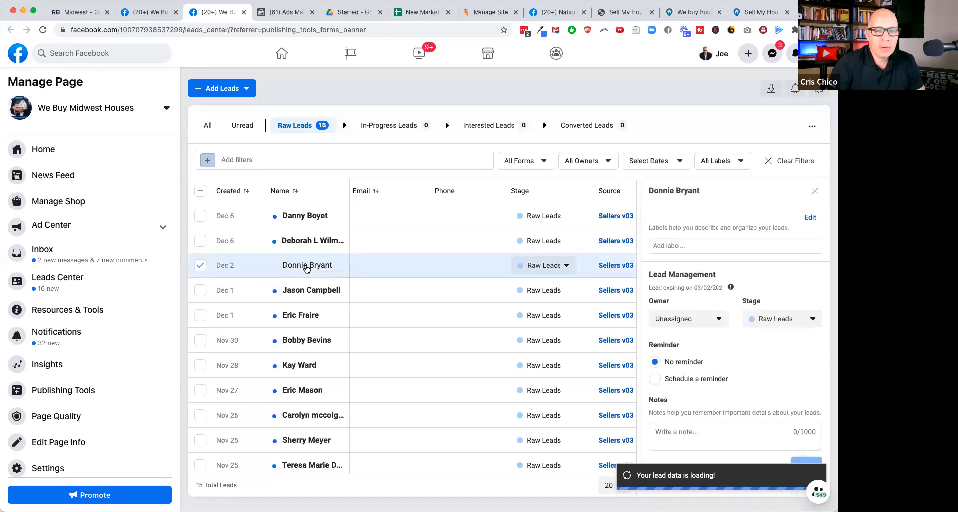
scroll(752, 275, down, 5)
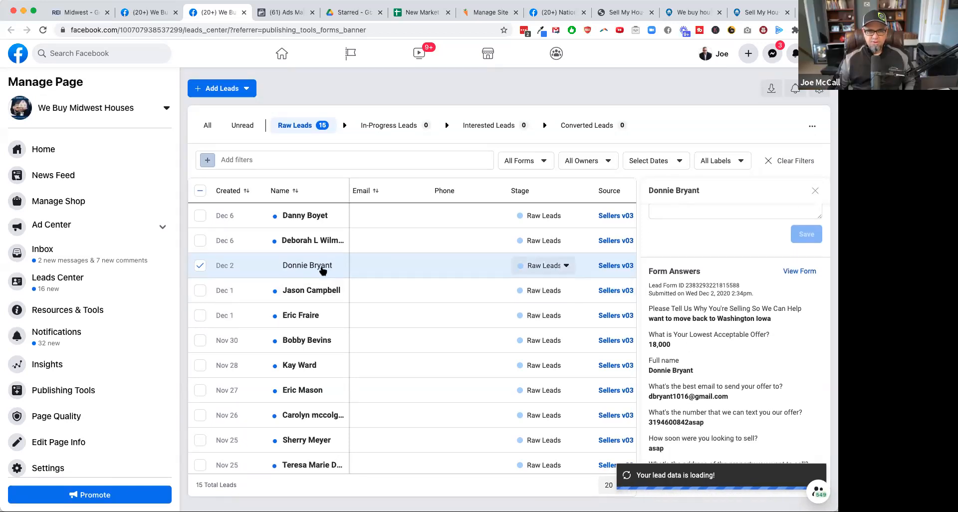
Check the New Market Challenge Leads v01 spreadsheet and the Ads Manager ad, and return to the Leads Center
click(422, 12)
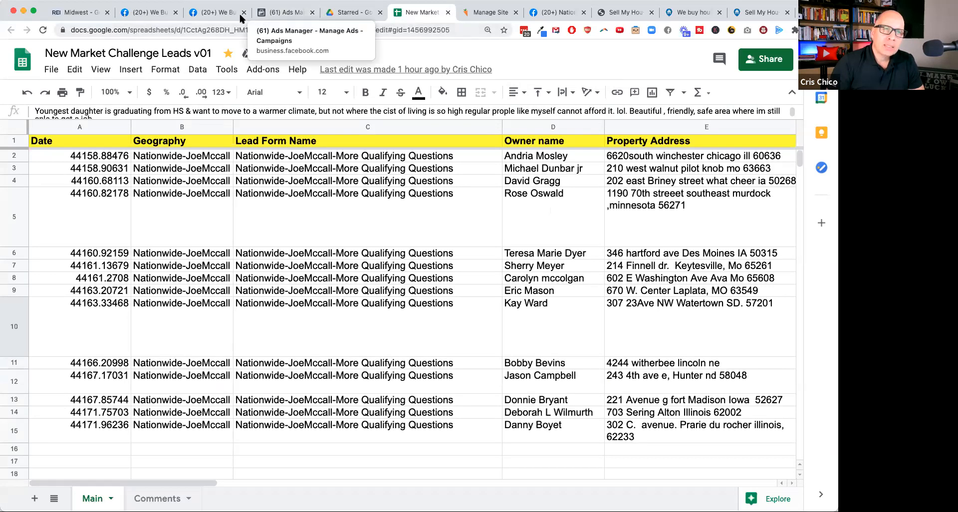
click(281, 15)
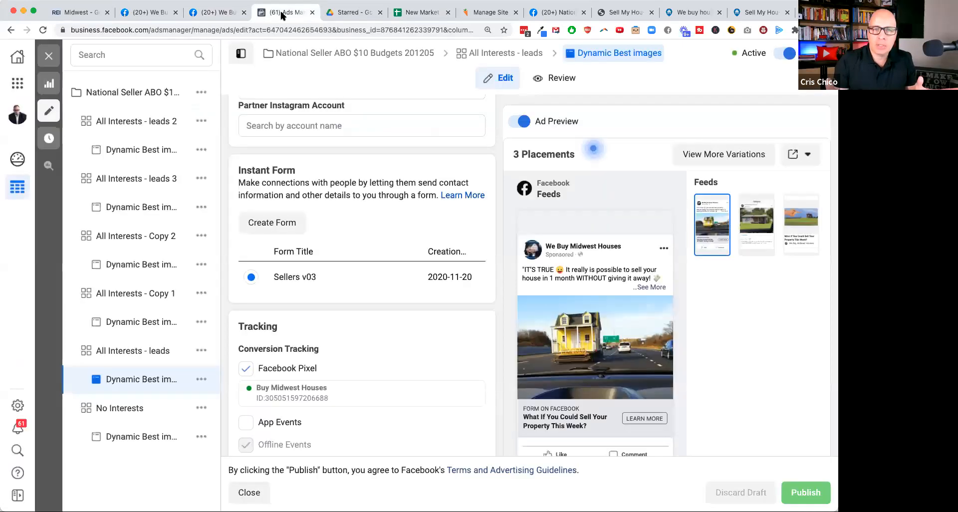
click(216, 15)
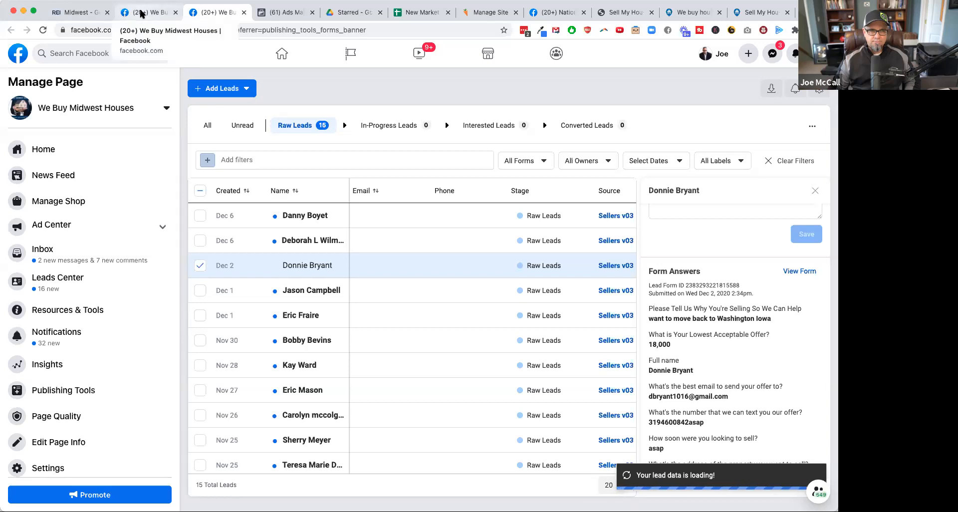
Switch to REI Simple and list the NEW leads of the Midwest - Facebook Ads campaign in the Midwest Leads group
click(77, 16)
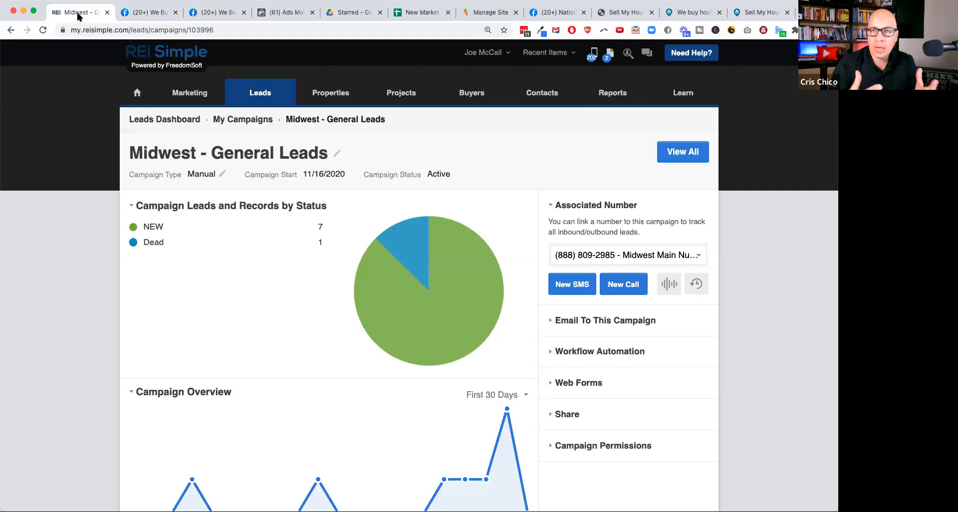
mouse_move(279, 97)
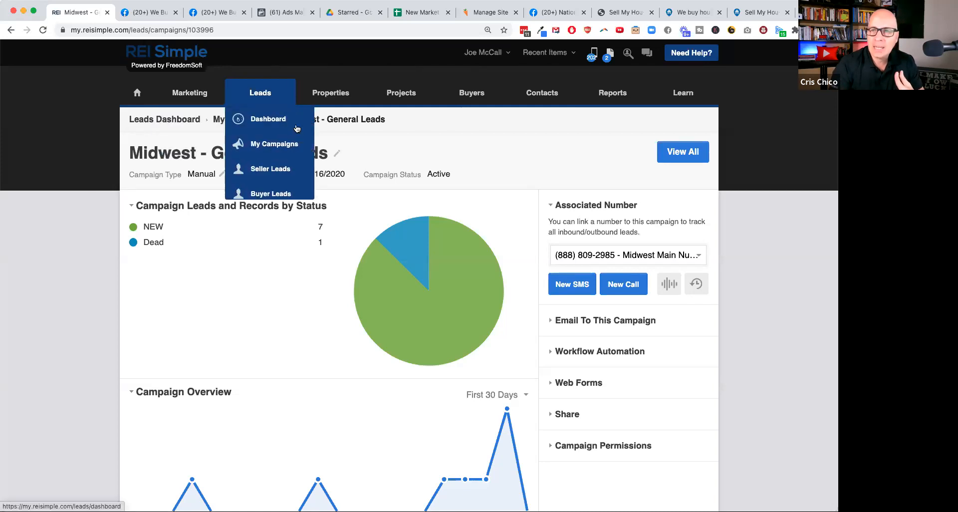
click(244, 121)
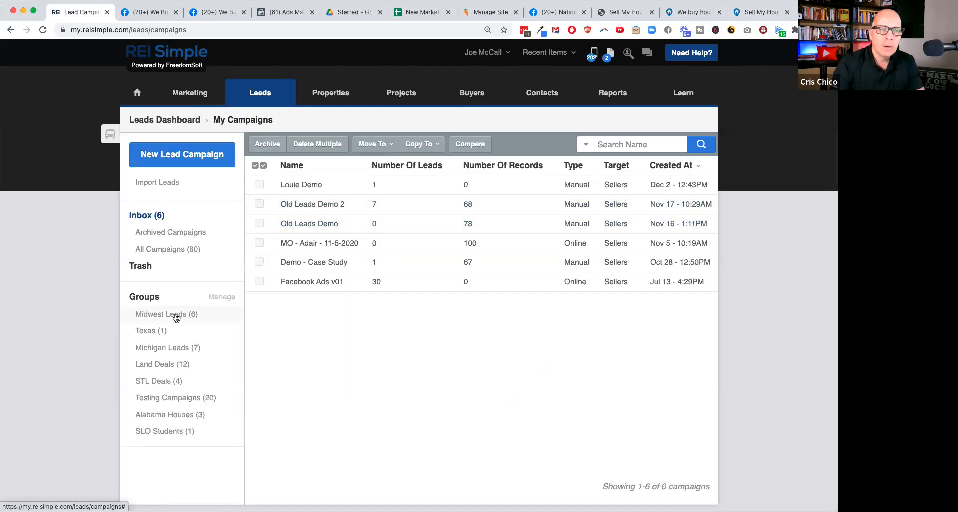
click(176, 318)
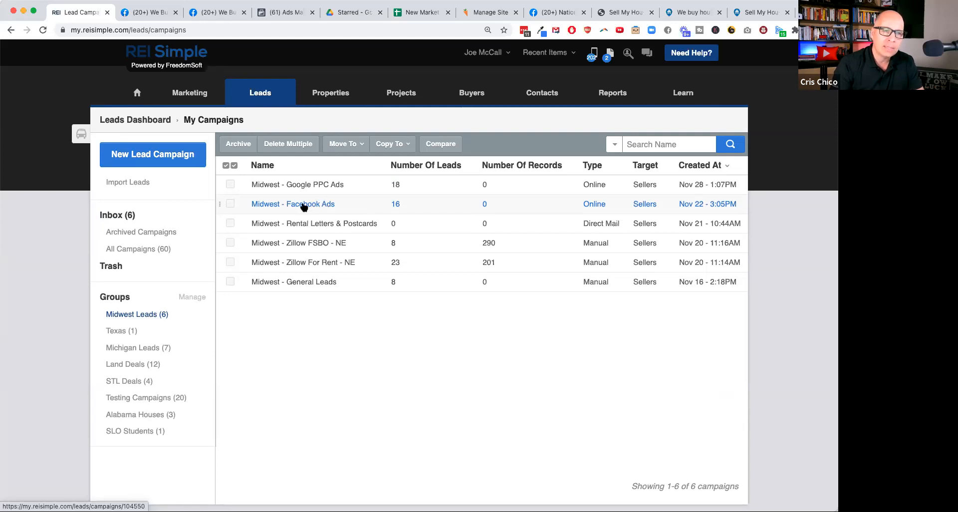
click(304, 206)
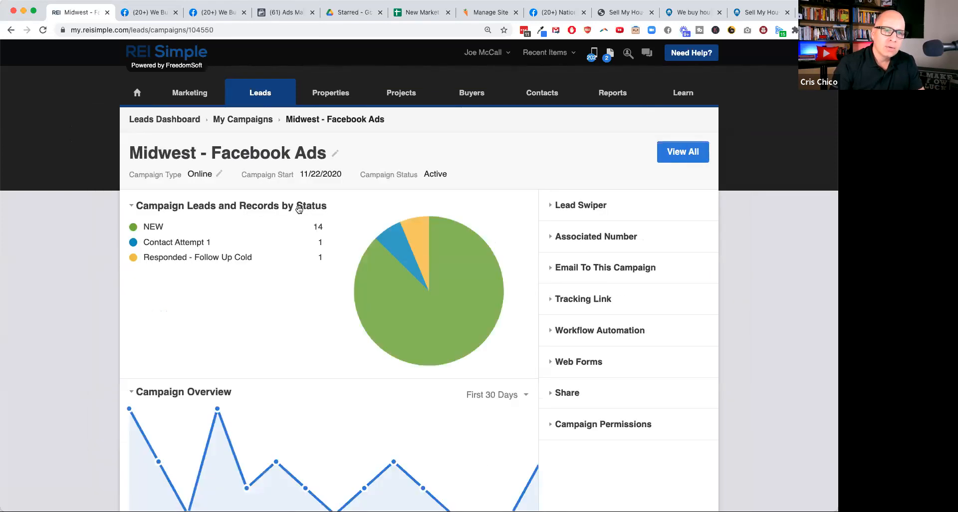
click(196, 232)
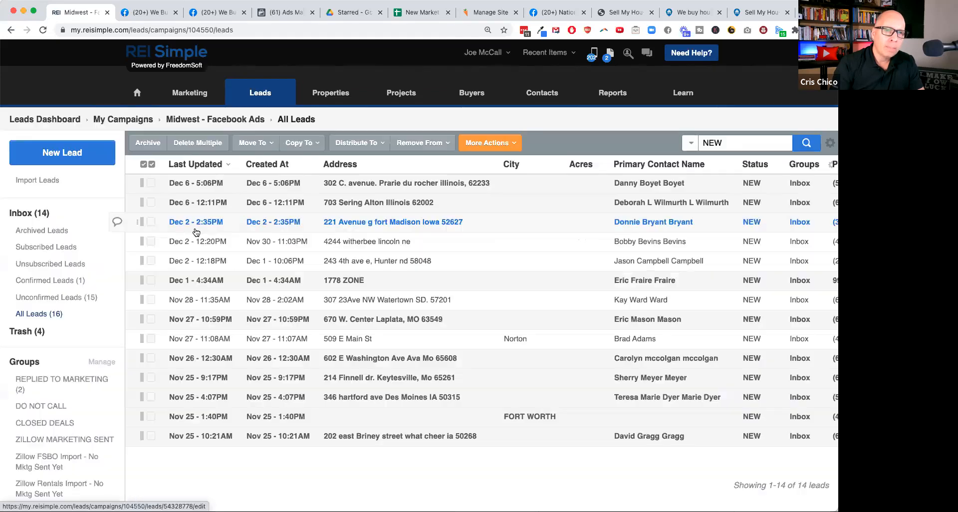
Open the lead created Dec 6 at 12:11PM, remove the duplicated middle initial and surname from the first name, and save the contact
click(434, 200)
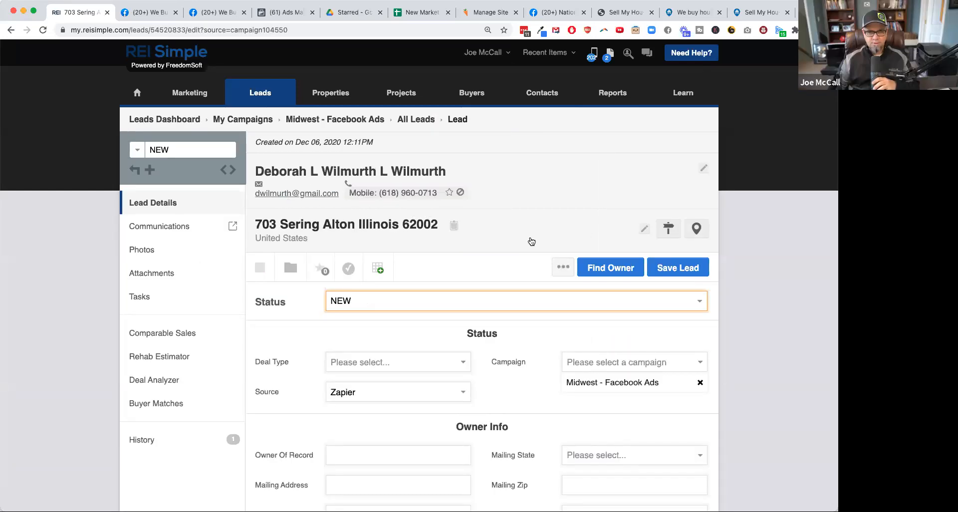
click(528, 170)
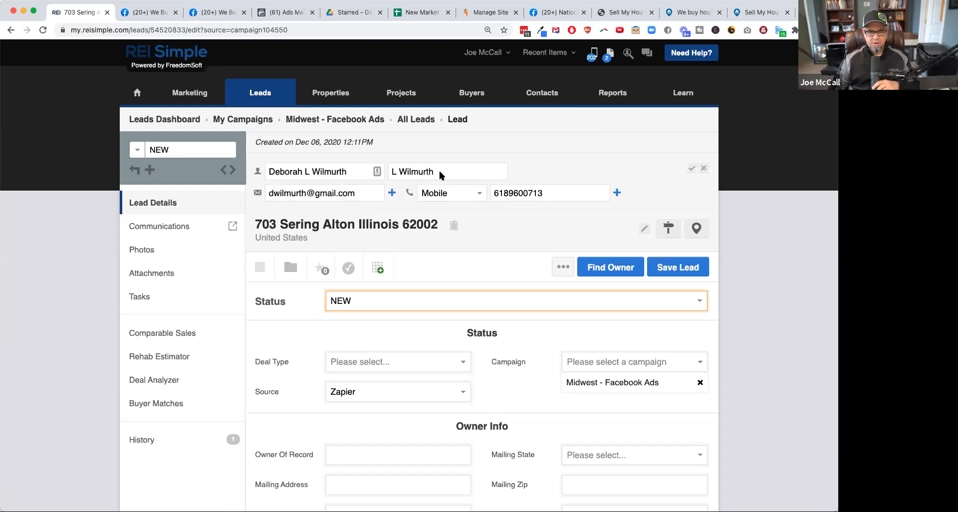
drag(303, 171, 383, 173)
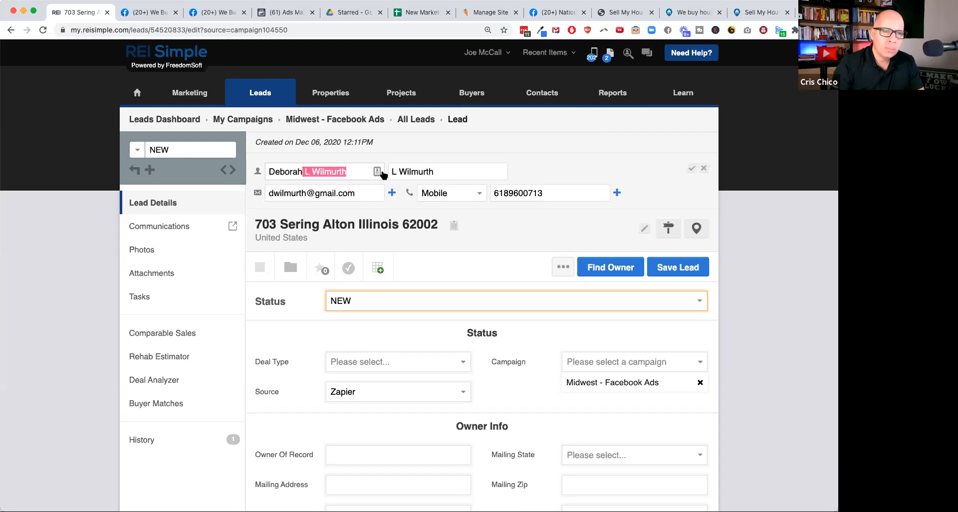
key(BackSpace)
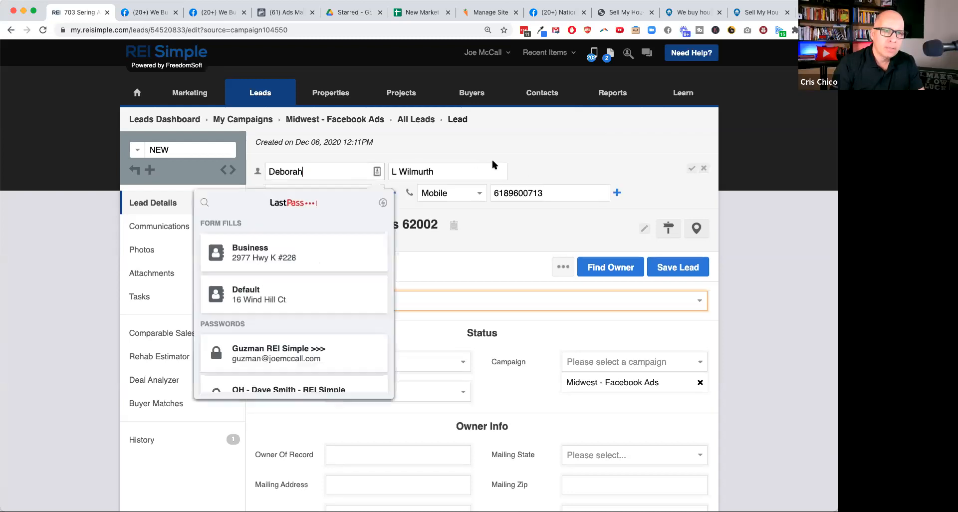
click(693, 169)
Read the lead's Notes with the submitted contact details, lowest acceptable offer and selling timeframe
scroll(538, 380, down, 2)
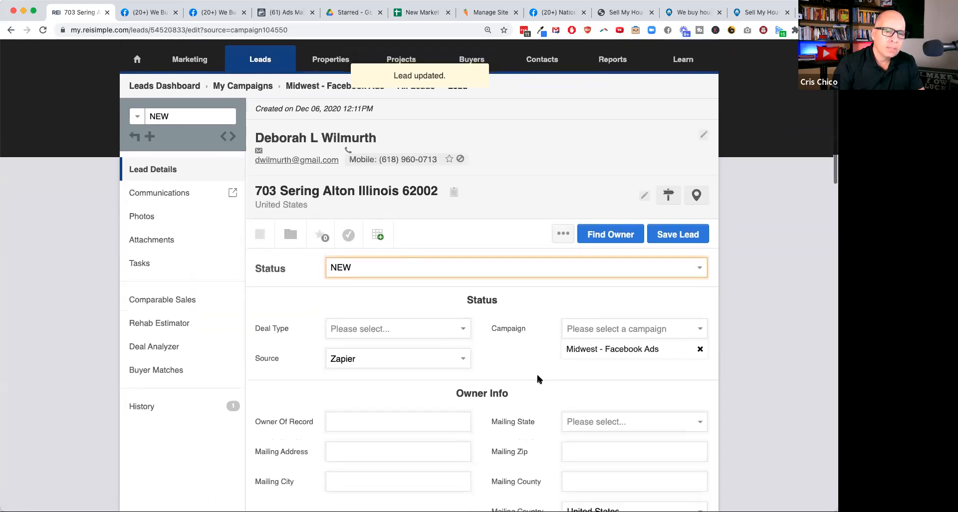
scroll(538, 379, down, 10)
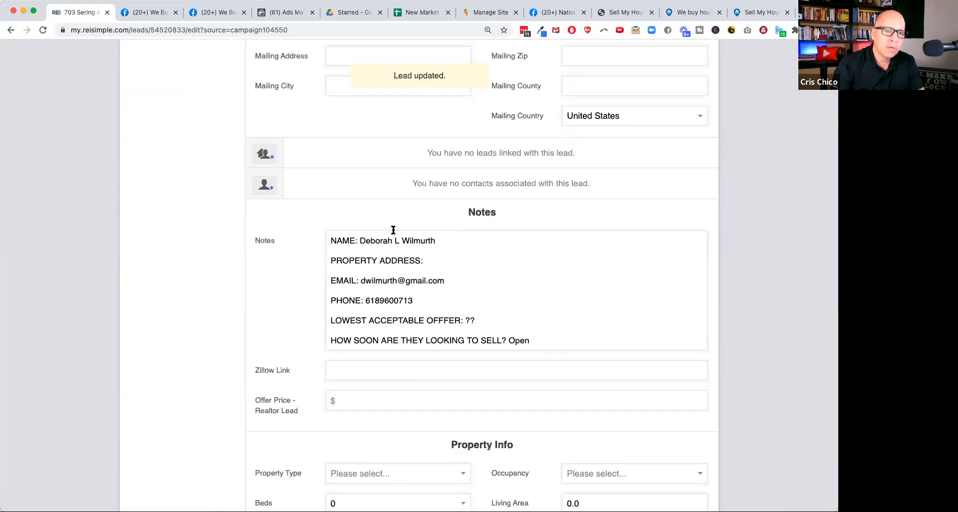
click(583, 333)
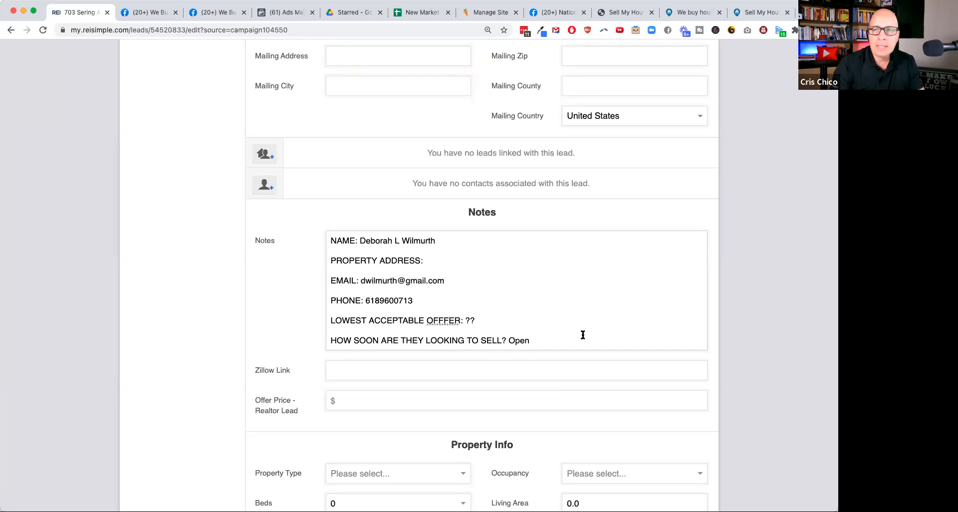
scroll(583, 334, down, 1)
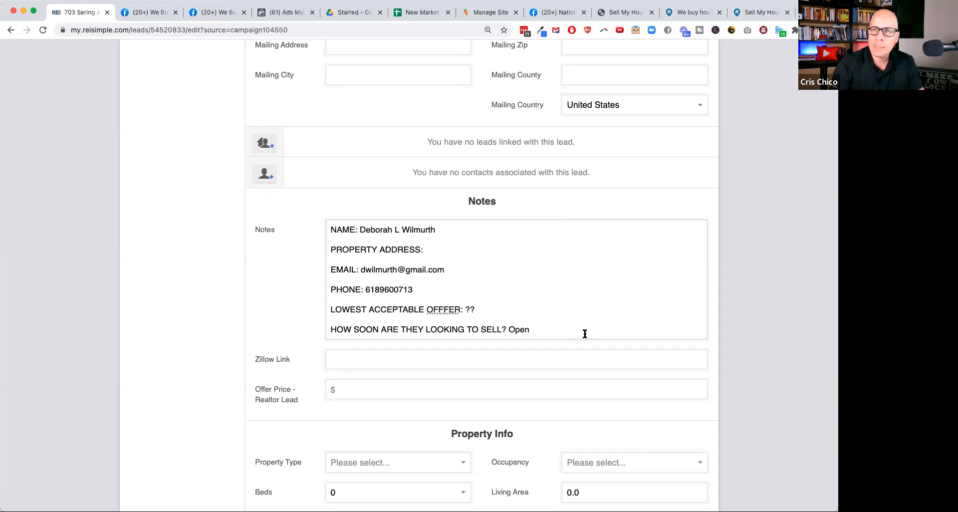
scroll(584, 334, up, 1)
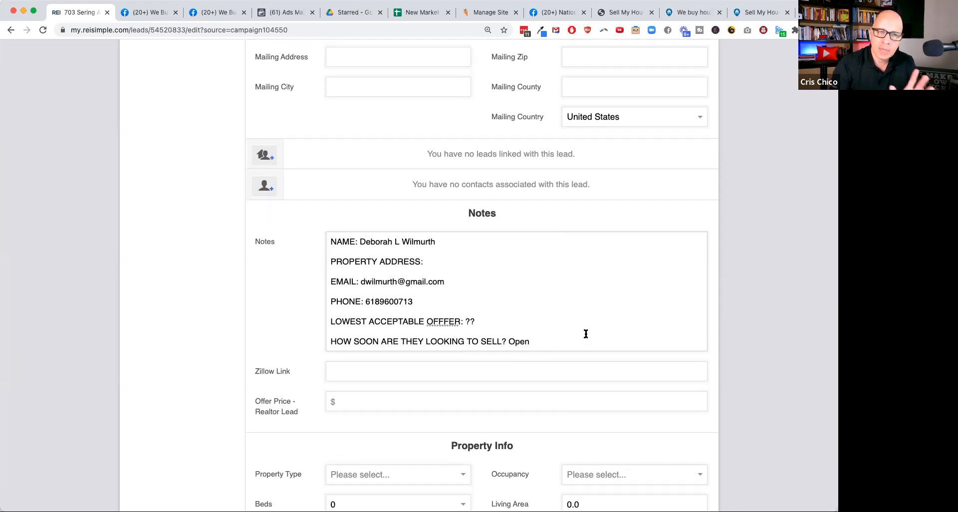
scroll(593, 334, up, 1)
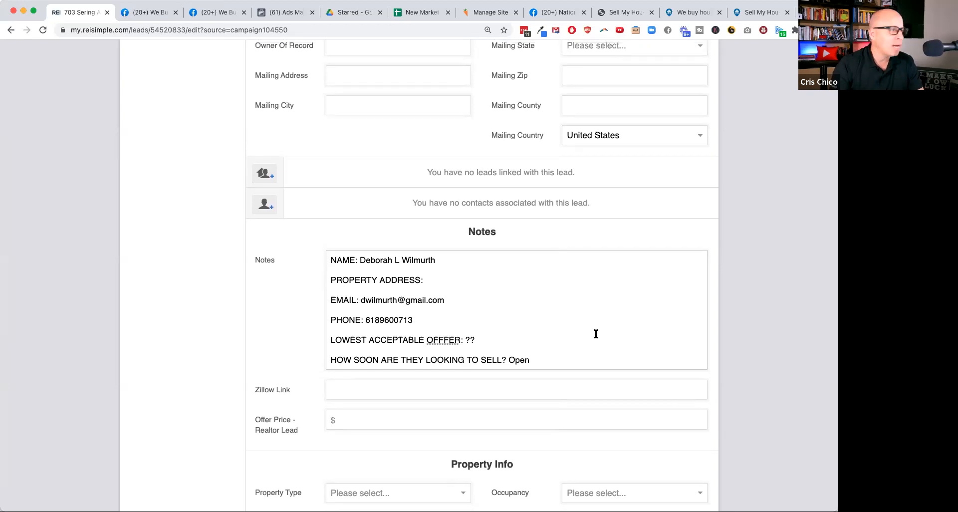
scroll(596, 334, up, 10)
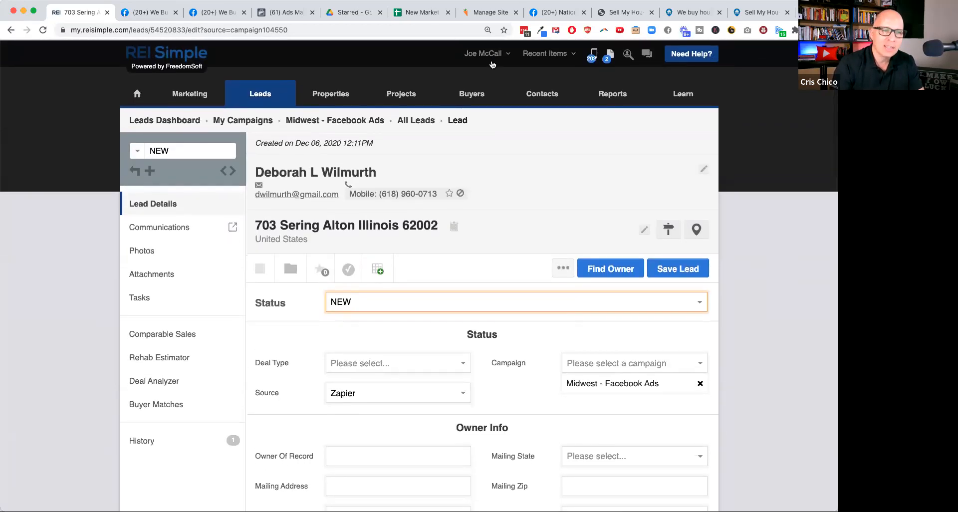
Open the account settings and view the Zapier Integration page with its API key
click(488, 54)
click(467, 89)
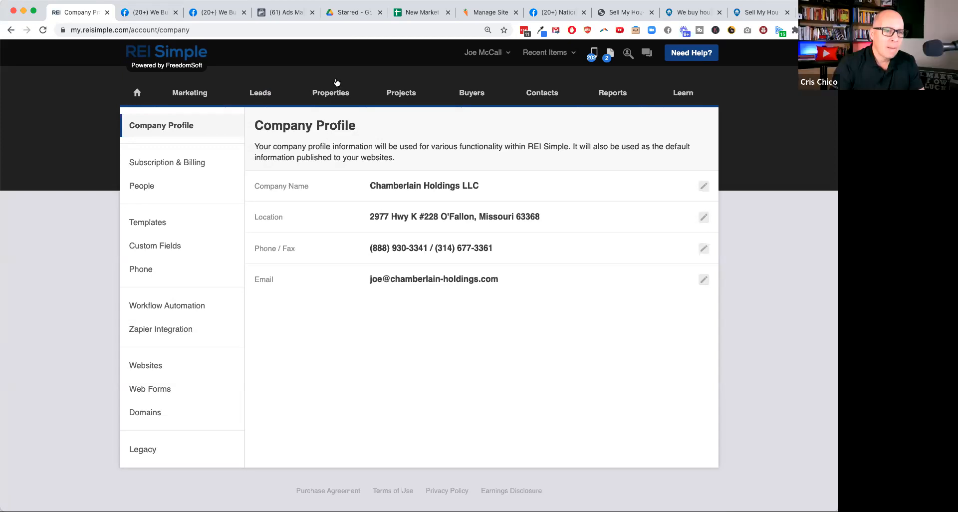
mouse_move(483, 54)
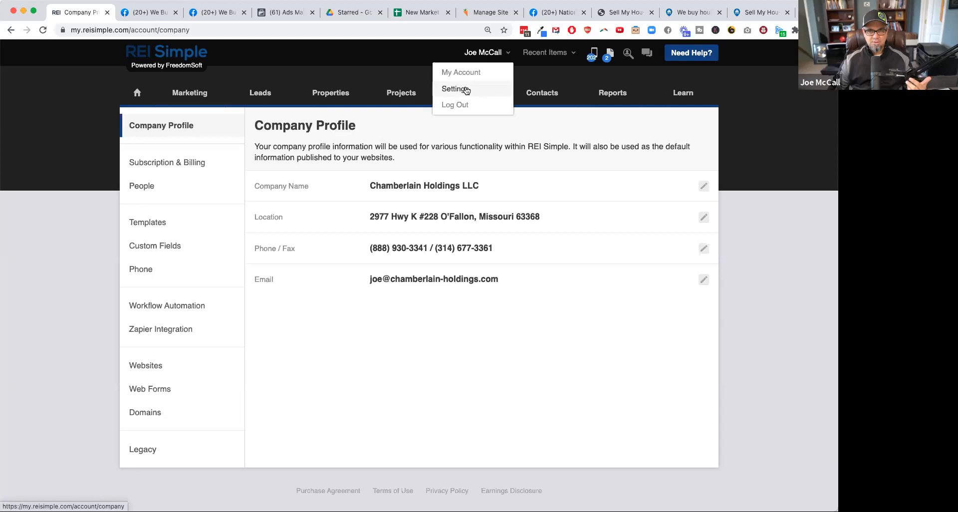
click(195, 328)
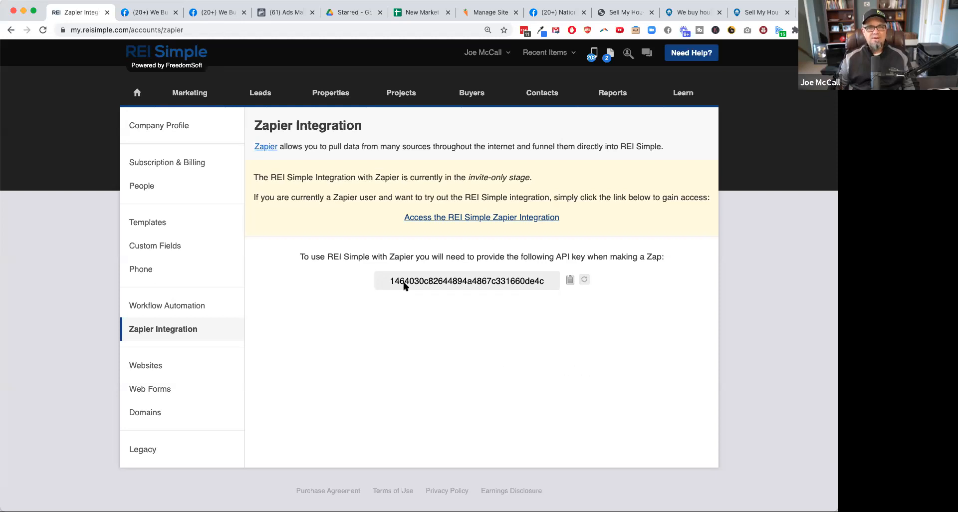
Switch to Ads Manager and review the Dynamic Best images ad from its instant form back to its name and identity settings
click(280, 15)
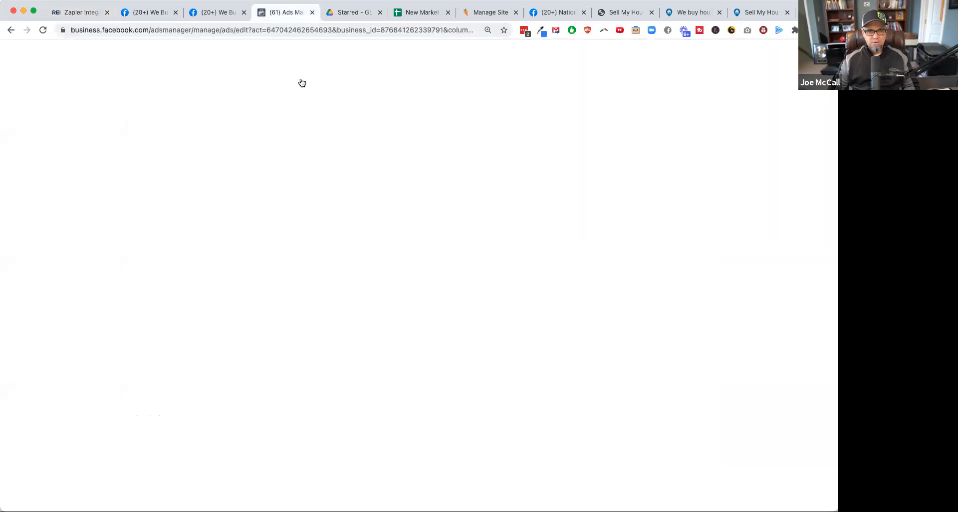
scroll(417, 272, up, 15)
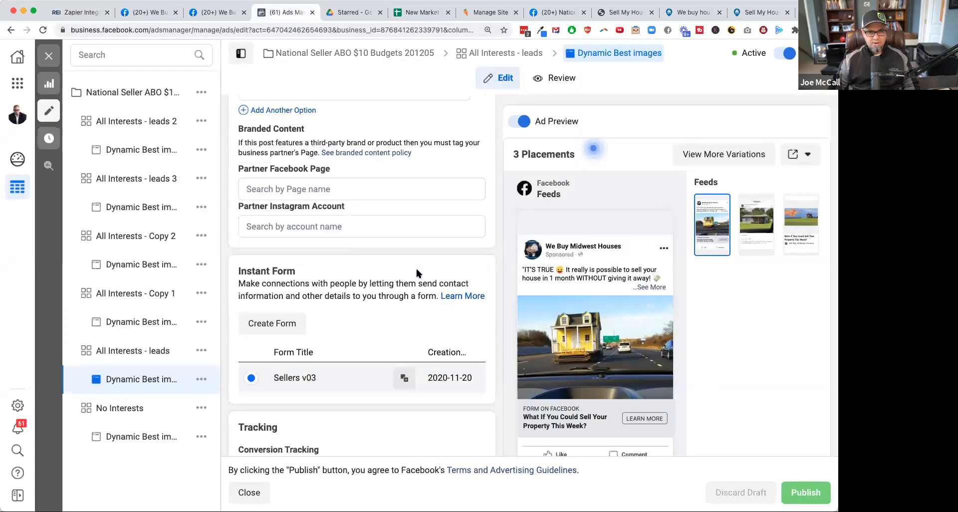
scroll(417, 271, up, 10)
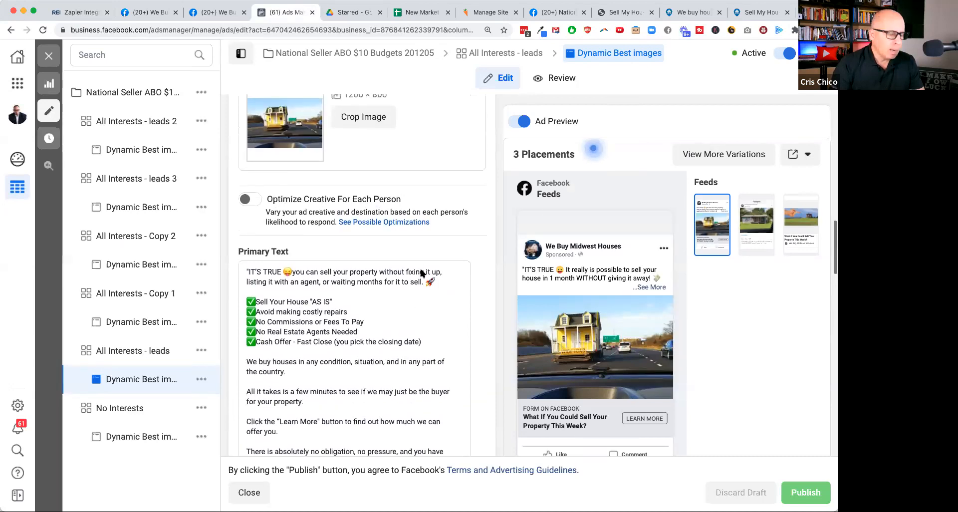
scroll(421, 273, up, 10)
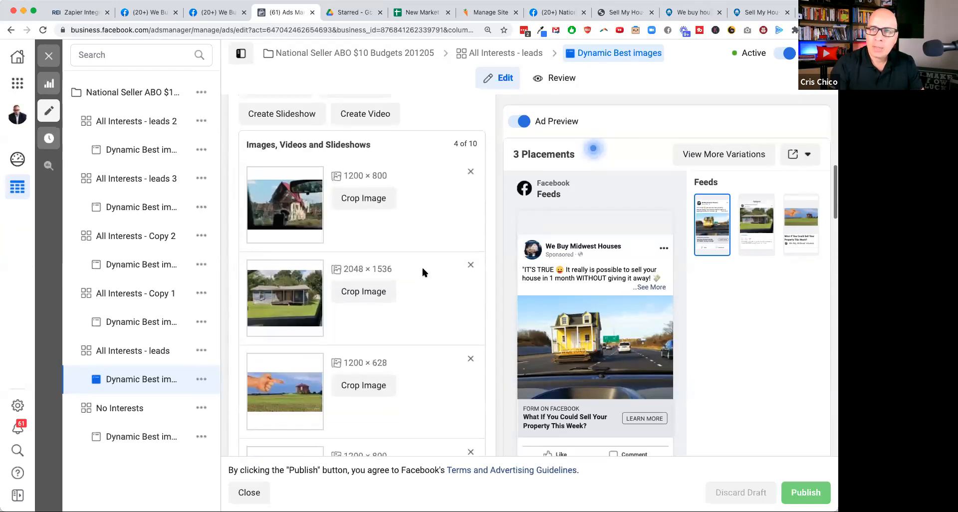
scroll(422, 272, up, 10)
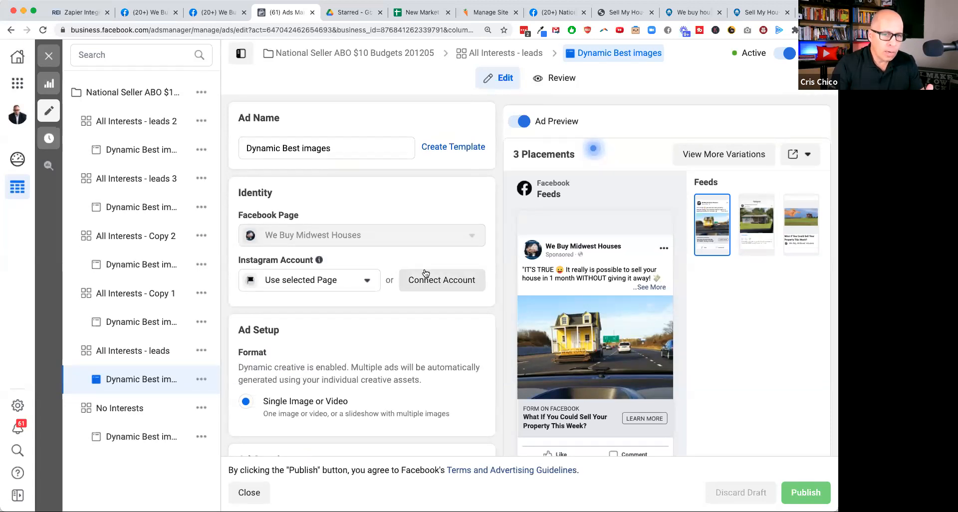
key(super+minus)
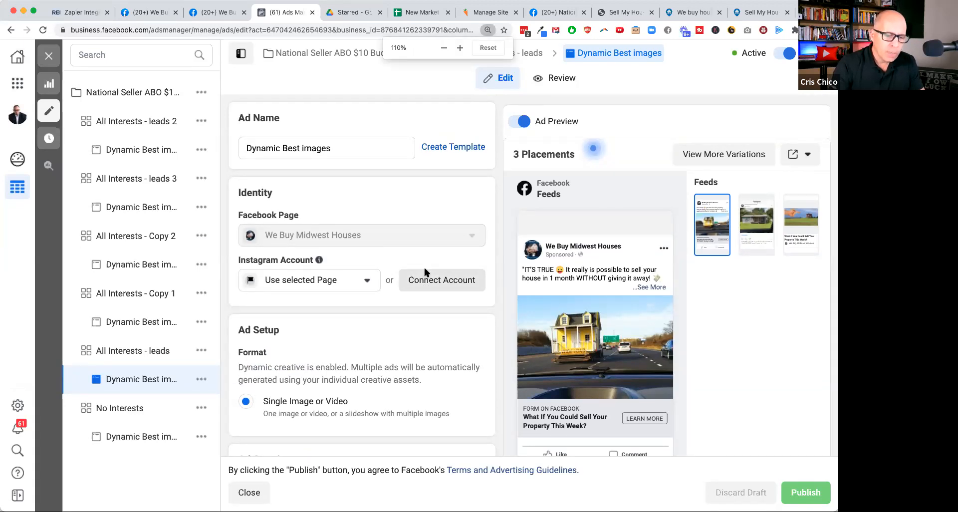
key(super+minus)
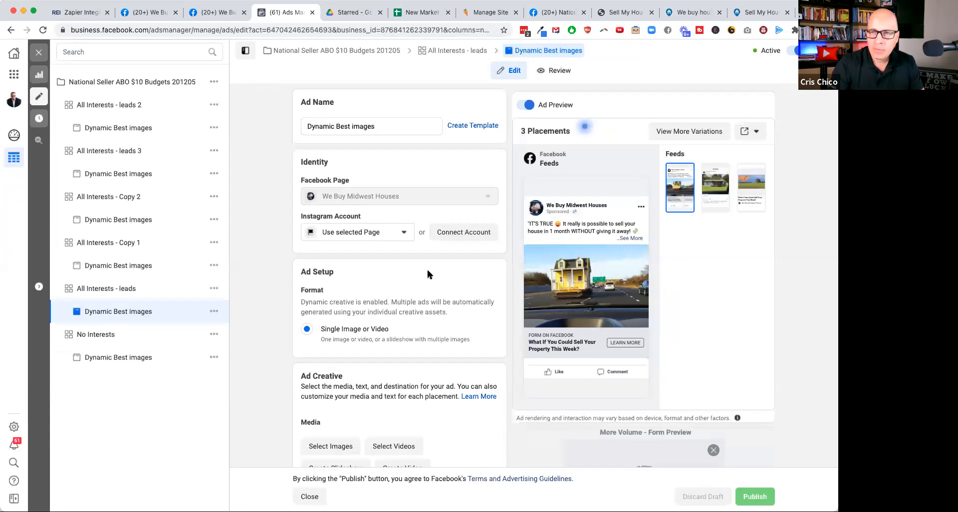
Leave the ad editor, clear the ad selection, and view the settings of the All Interests - leads ad set
click(44, 53)
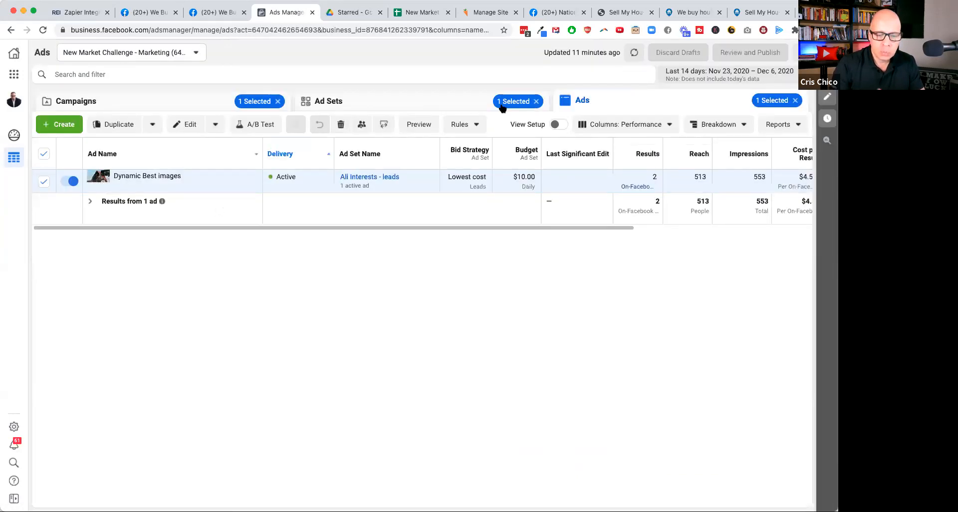
click(795, 101)
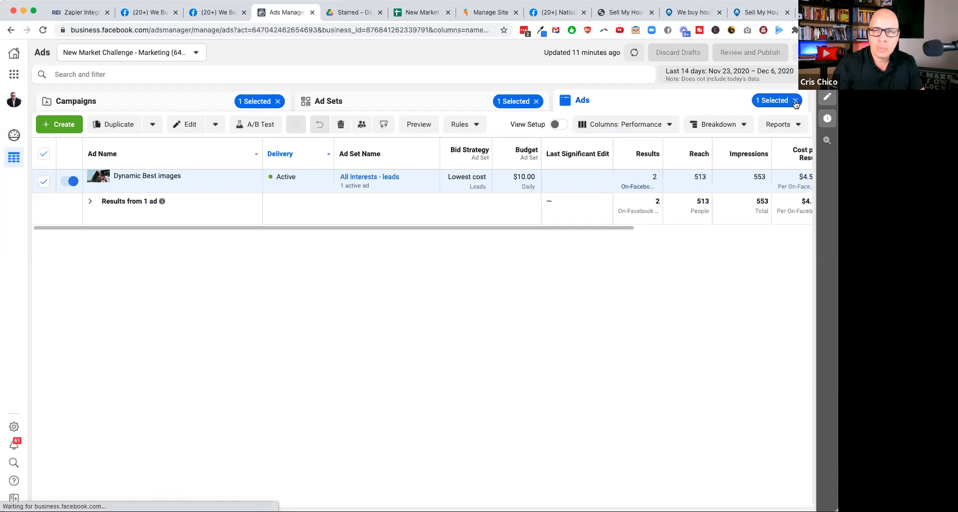
click(410, 104)
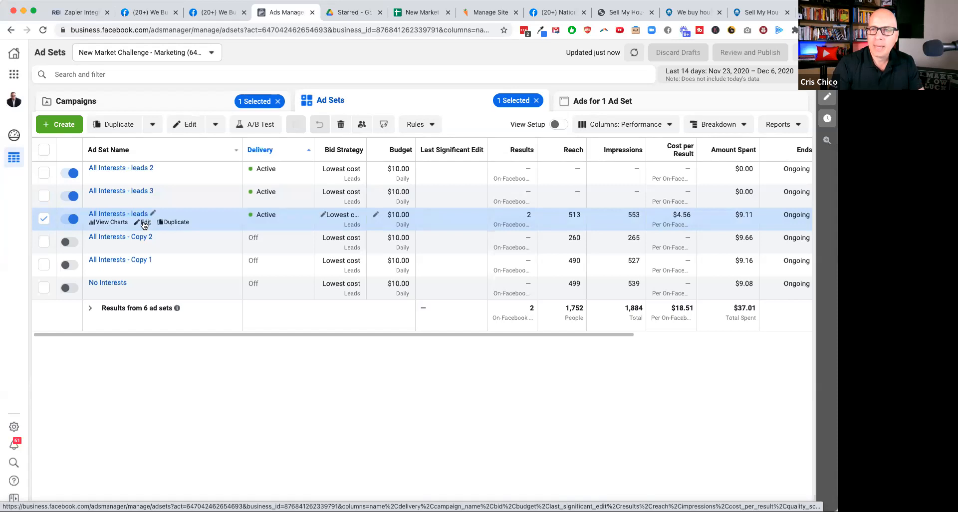
click(144, 223)
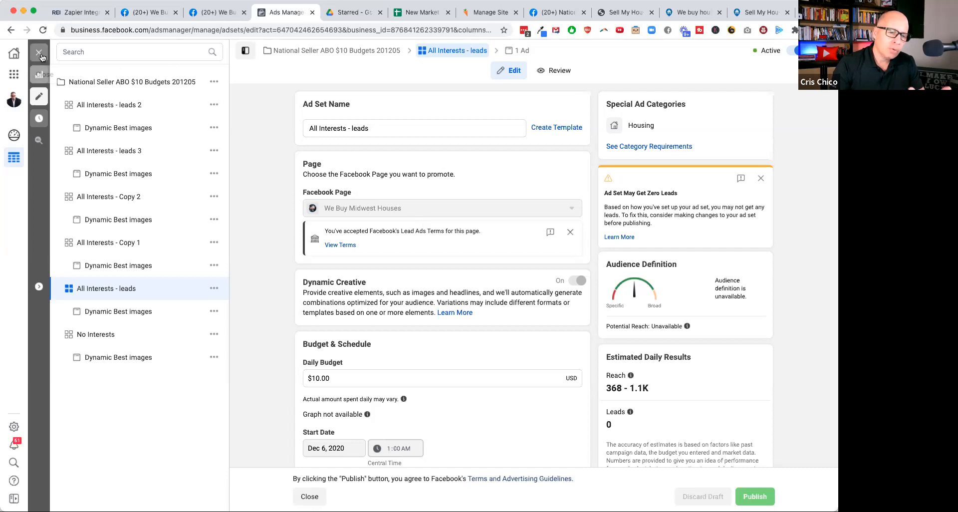
key(Escape)
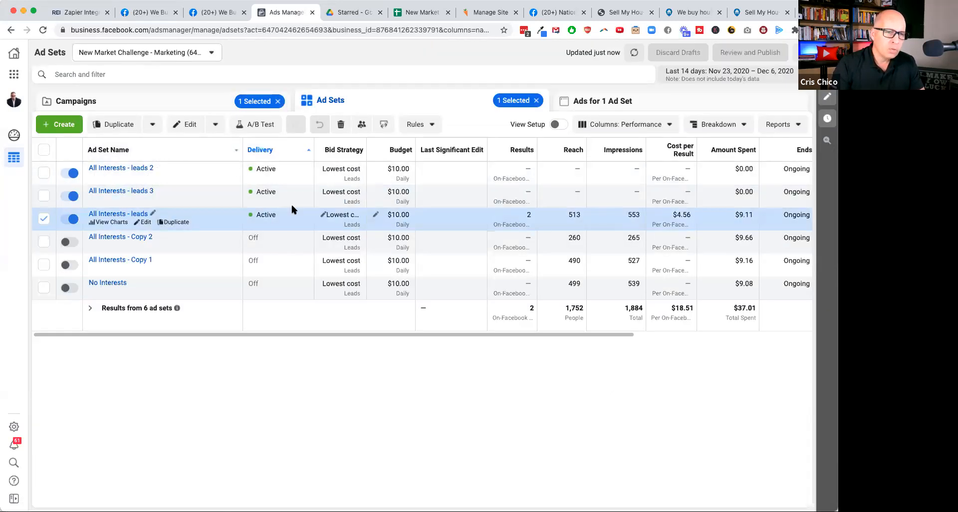
Show the ads of the All Interests - leads ad set and select the Dynamic Best images ad
click(633, 102)
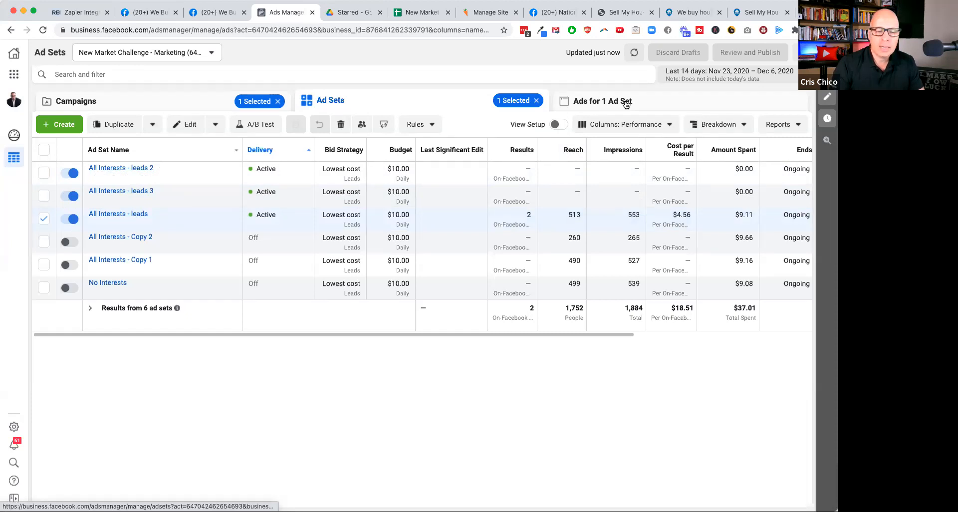
mouse_move(173, 186)
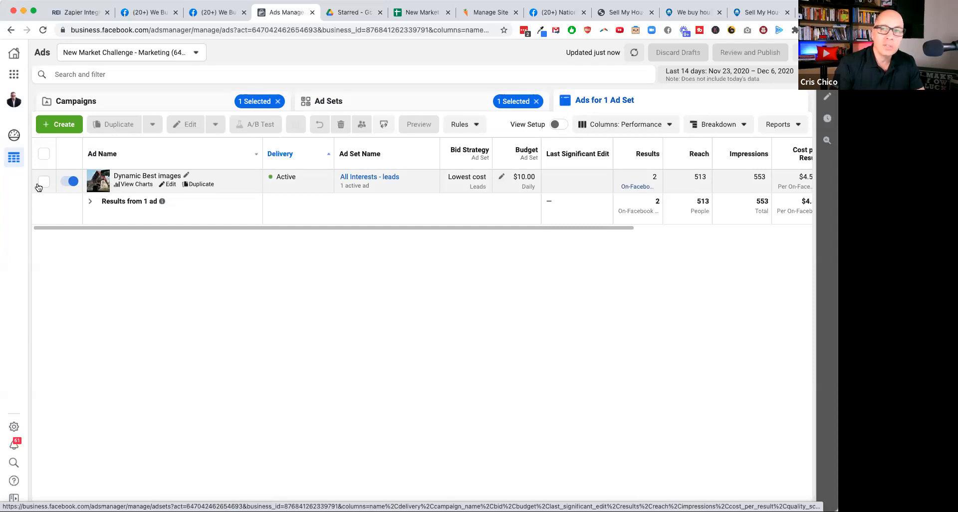
click(257, 175)
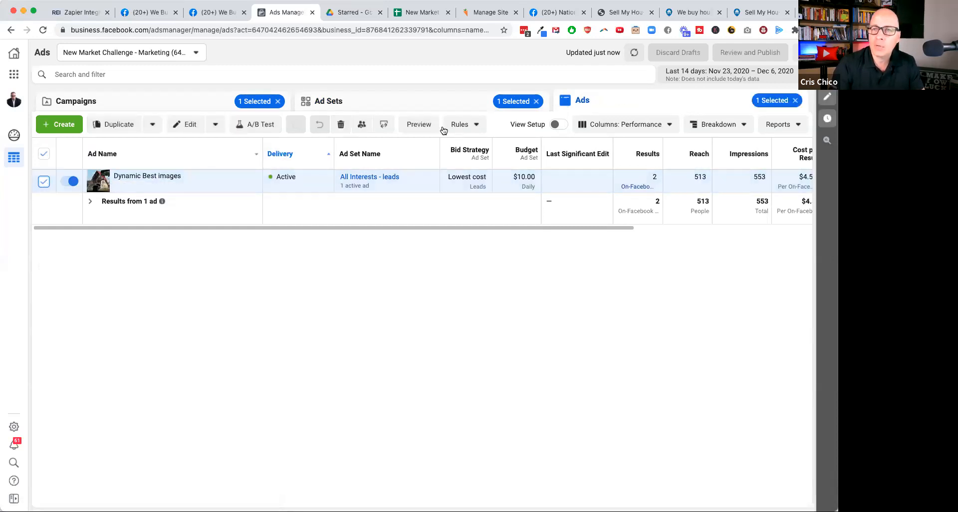
Preview the Dynamic Best images ad and open its Facebook post with comments
click(419, 124)
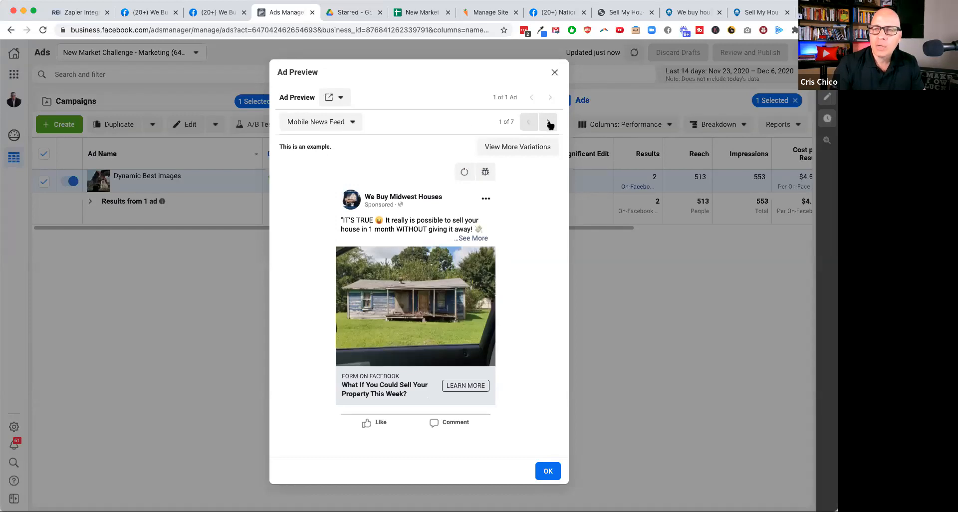
click(339, 100)
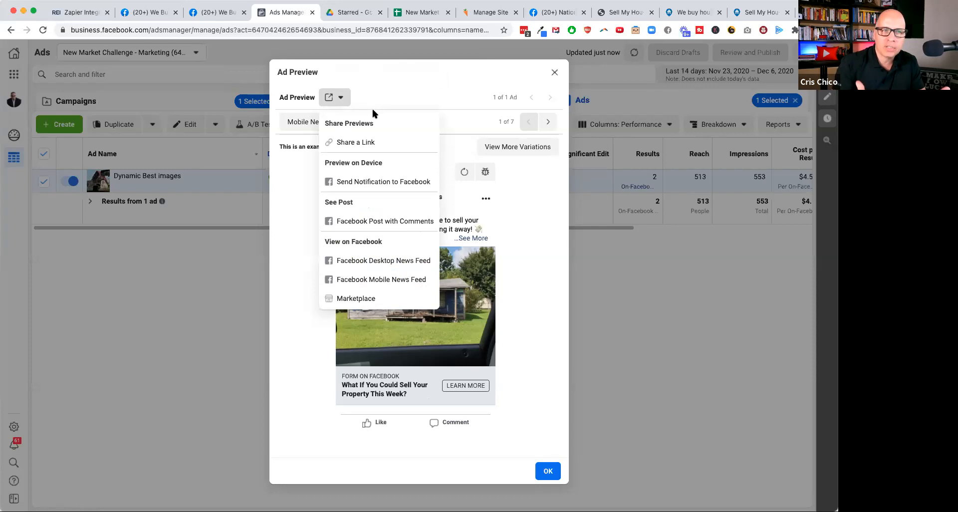
click(388, 223)
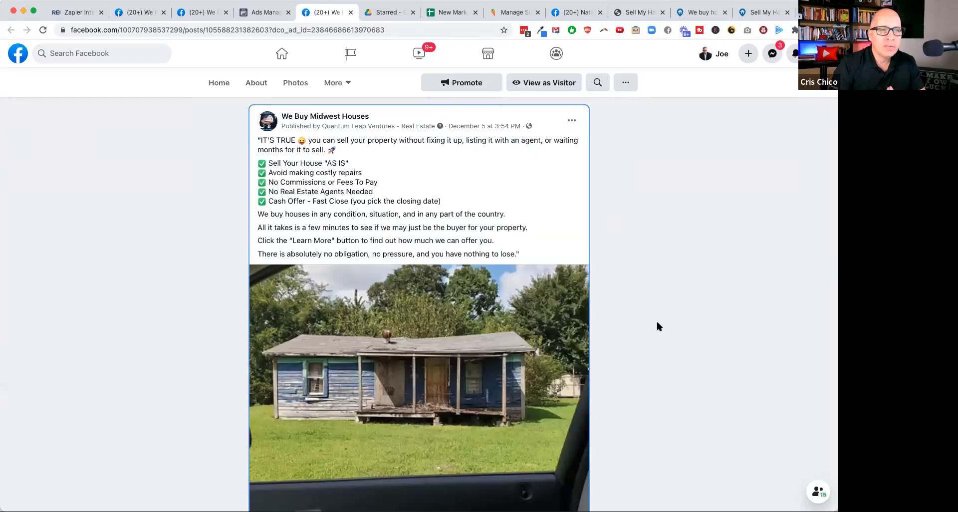
Open the lead form from the ad post's Learn More link and close it
scroll(656, 325, down, 3)
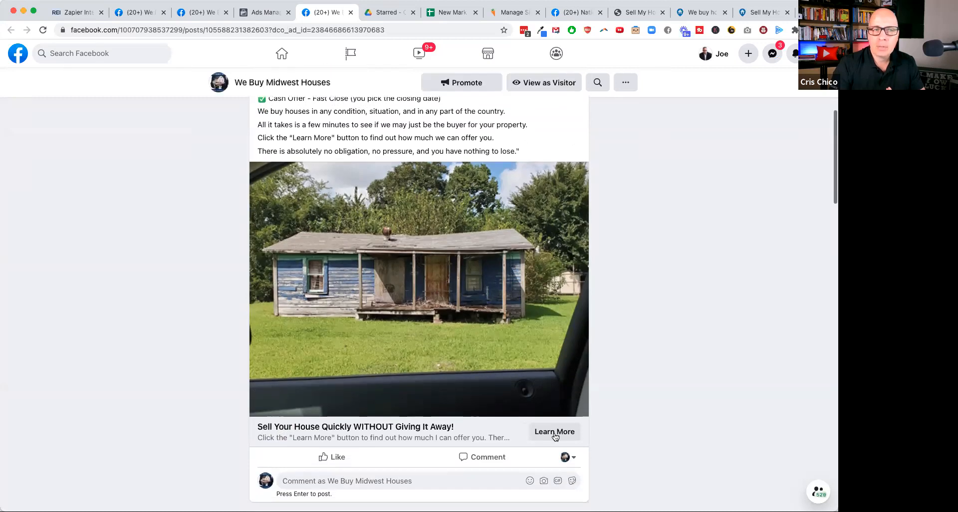
click(555, 437)
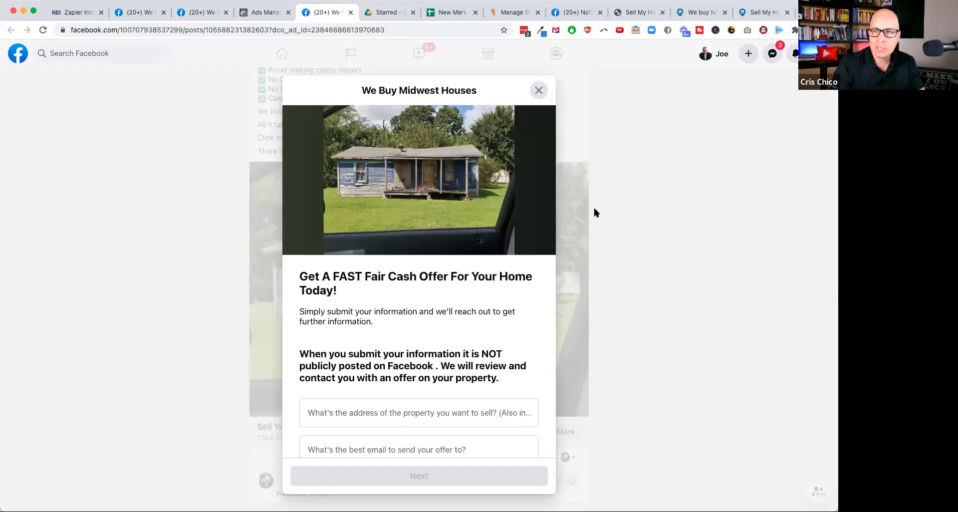
click(539, 98)
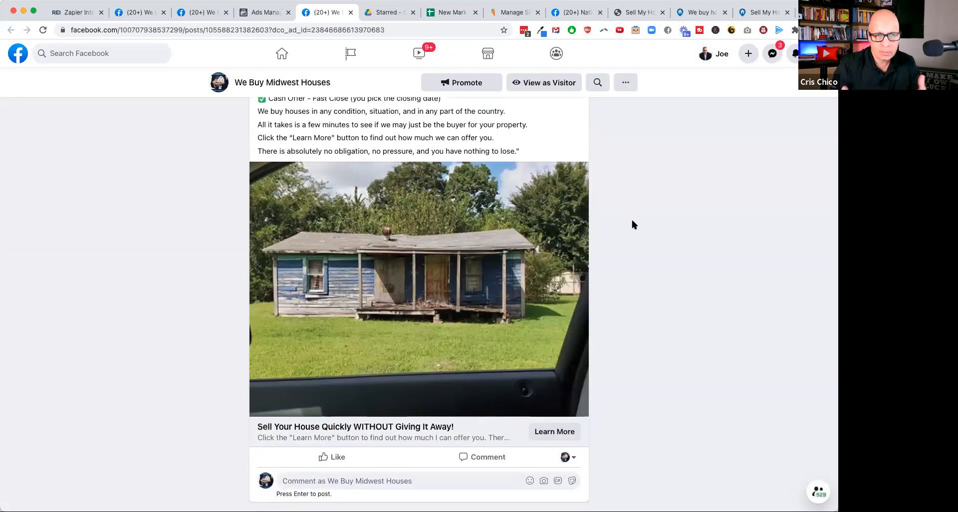
View the We Buy Midwest Houses page header, return to the ad post's text, and enlarge the page to 125%
scroll(632, 219, up, 5)
scroll(632, 221, up, 3)
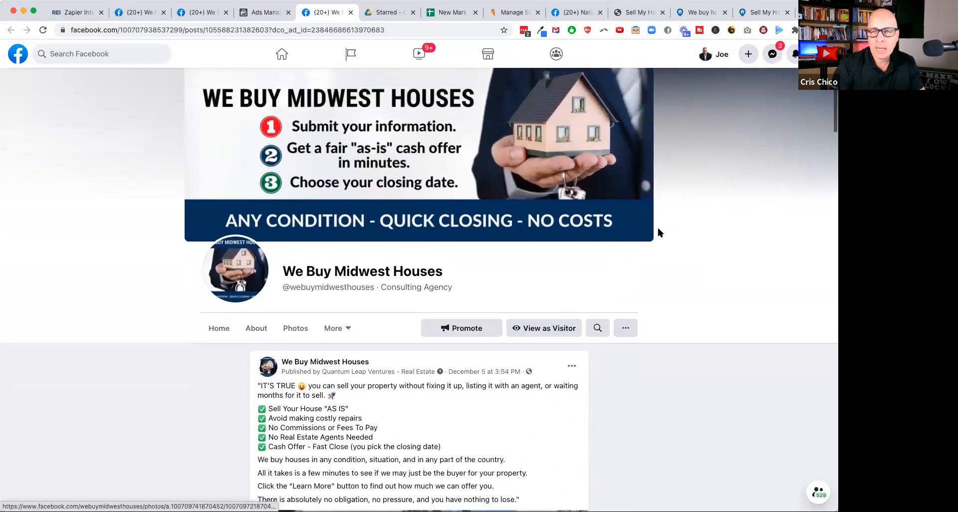
scroll(660, 235, down, 6)
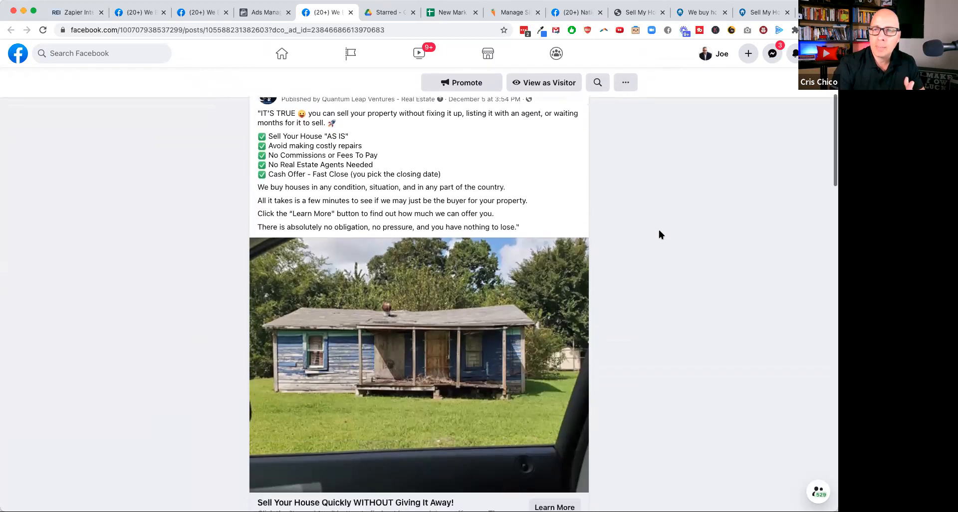
scroll(658, 232, up, 1)
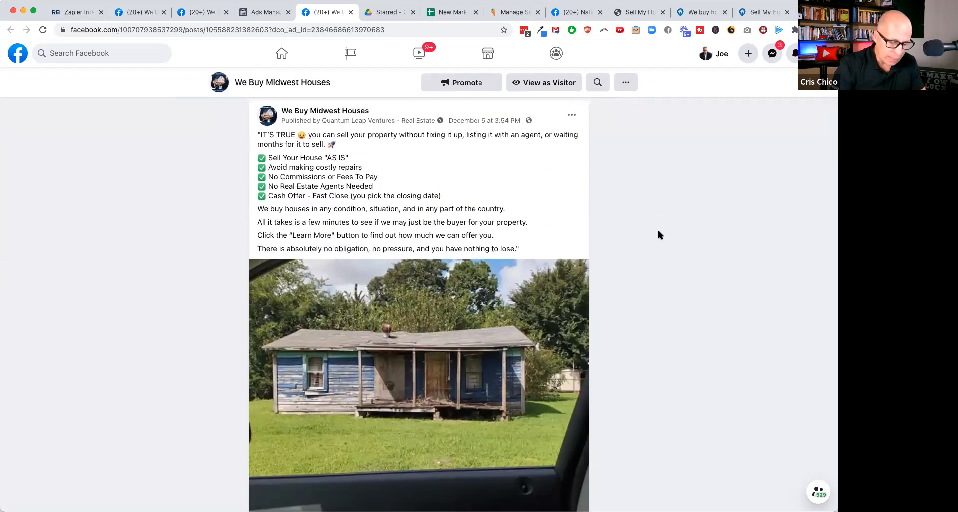
key(super+equal)
key(super+equal)
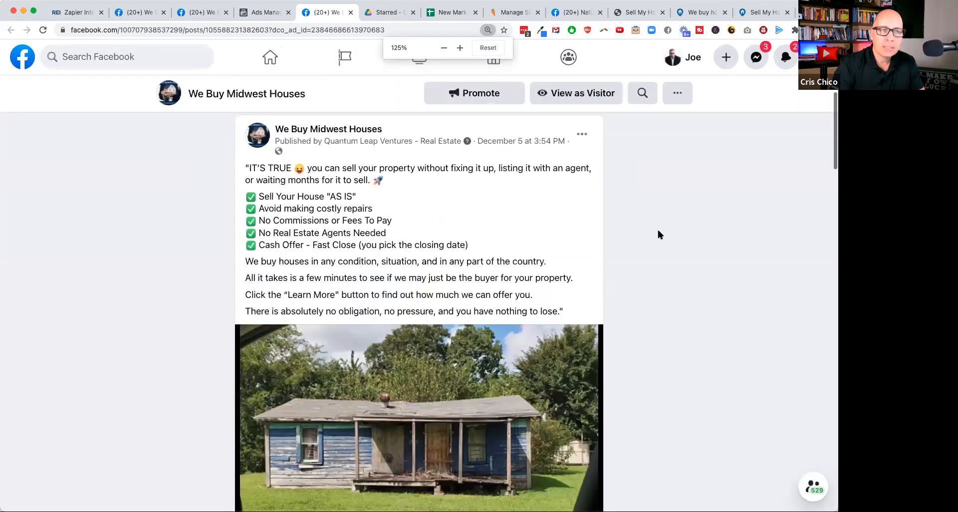
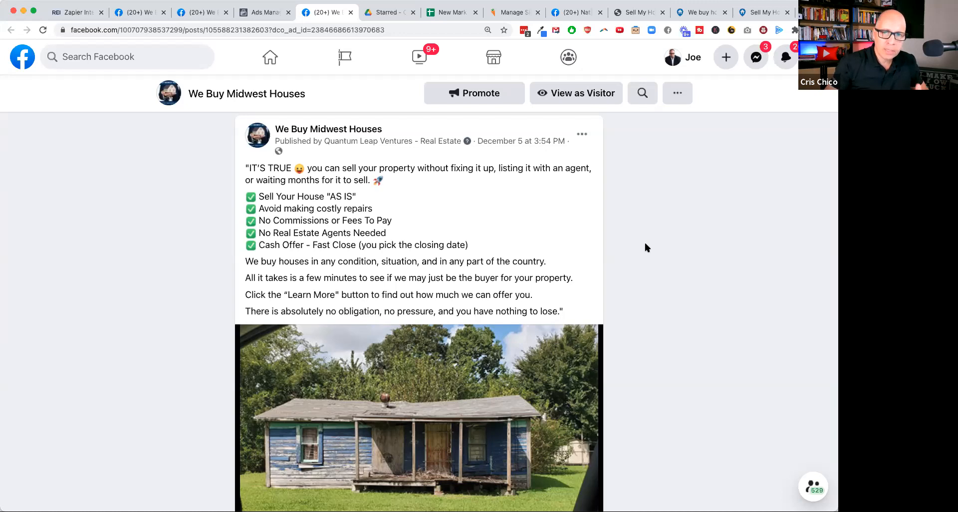
Examine the ad post's image, headline and comment area, the page's other posts, and the page header above the post
scroll(645, 244, down, 5)
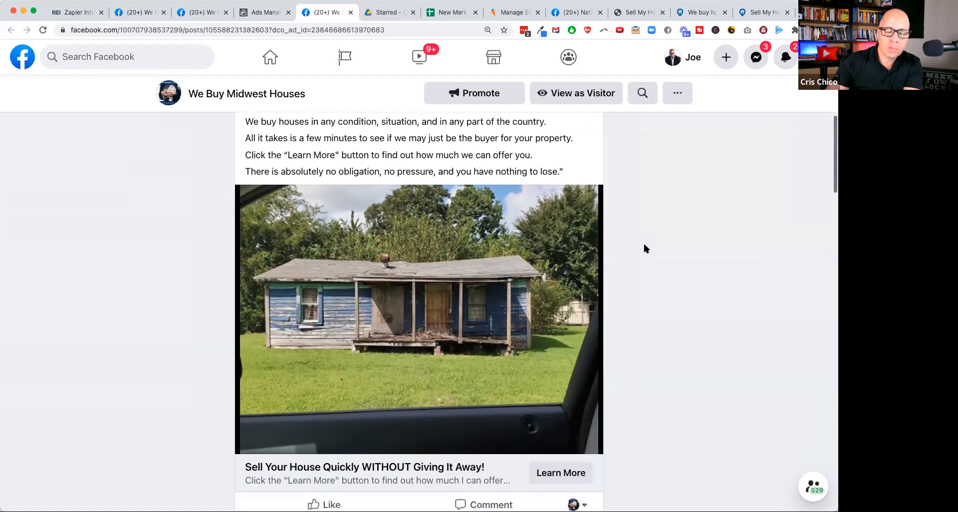
scroll(644, 248, down, 1)
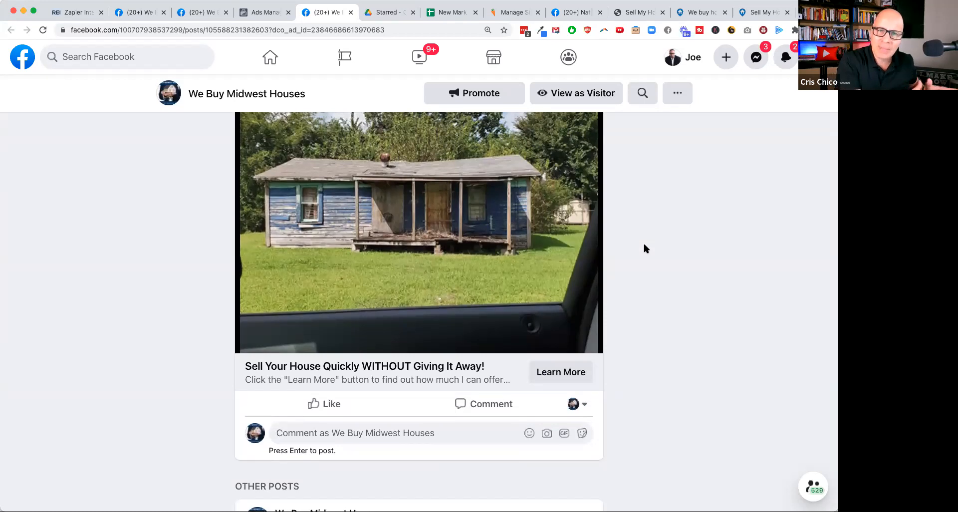
scroll(645, 248, down, 5)
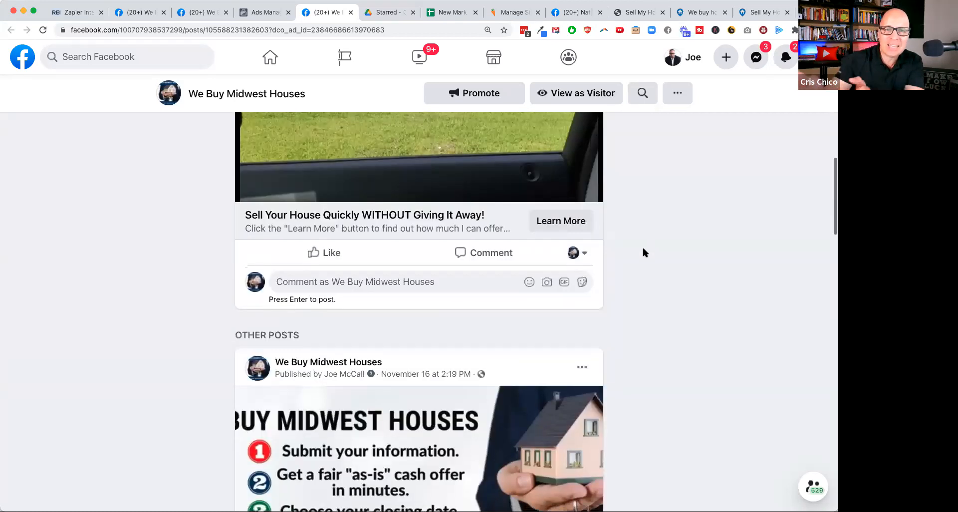
scroll(643, 252, down, 5)
scroll(642, 249, down, 5)
scroll(642, 249, up, 9)
scroll(641, 248, up, 10)
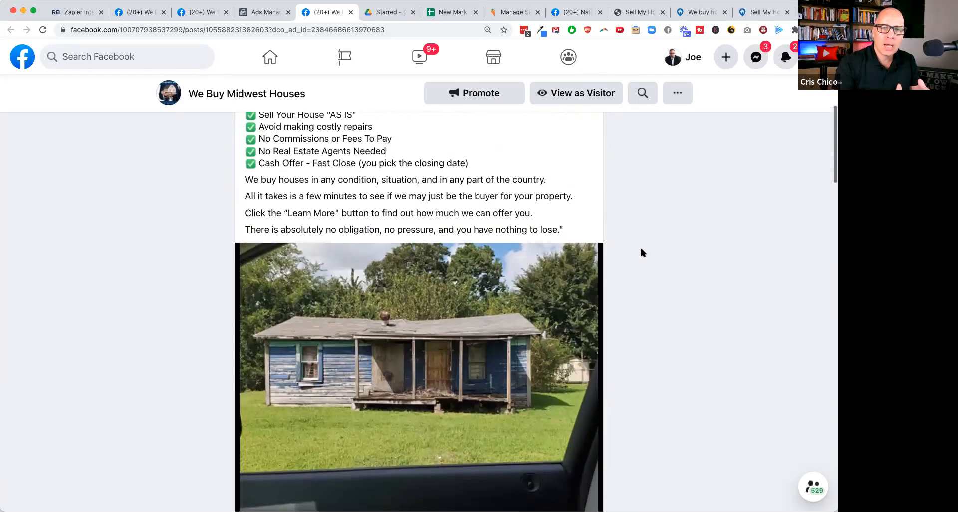
scroll(640, 249, up, 4)
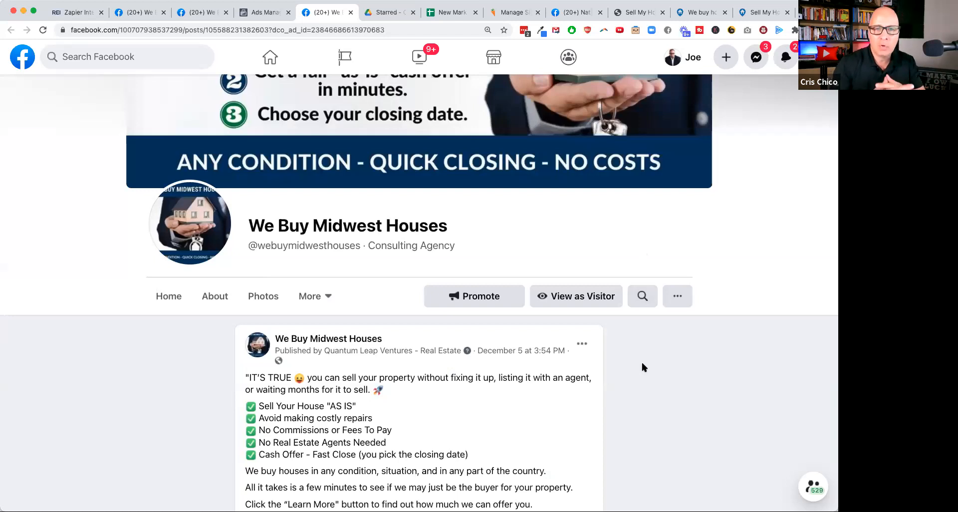
scroll(644, 368, down, 2)
scroll(643, 368, down, 3)
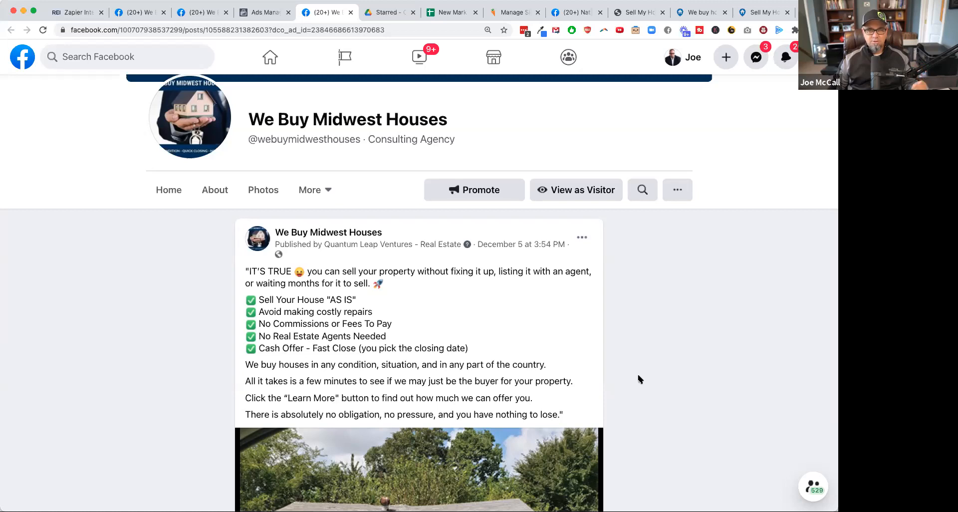
Open the ad post's Learn More lead form again, review its questions from property address to full name, and close it
scroll(639, 379, down, 3)
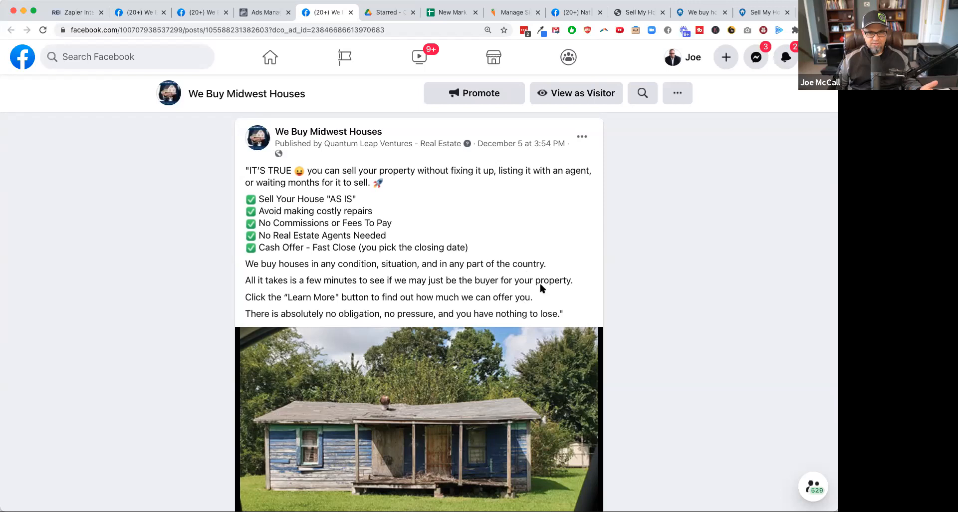
scroll(499, 349, down, 4)
scroll(489, 383, down, 2)
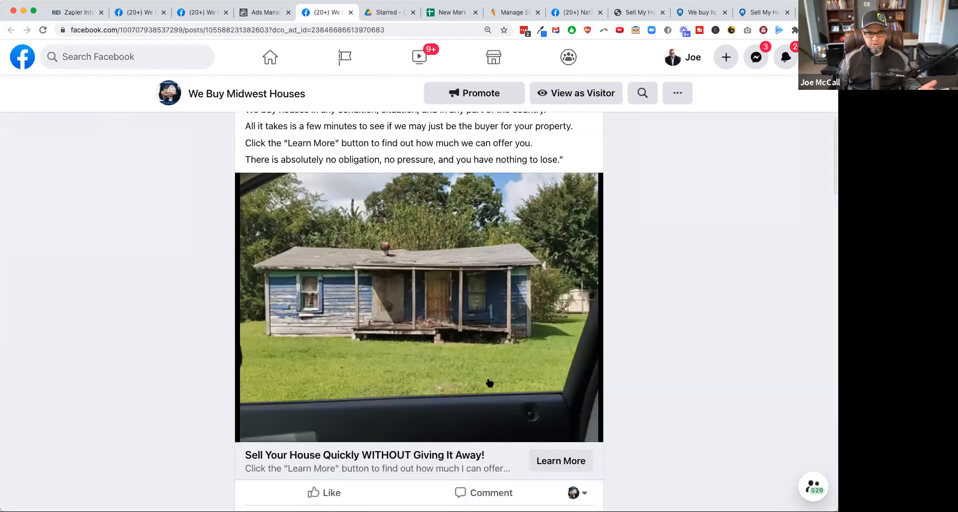
scroll(489, 382, down, 3)
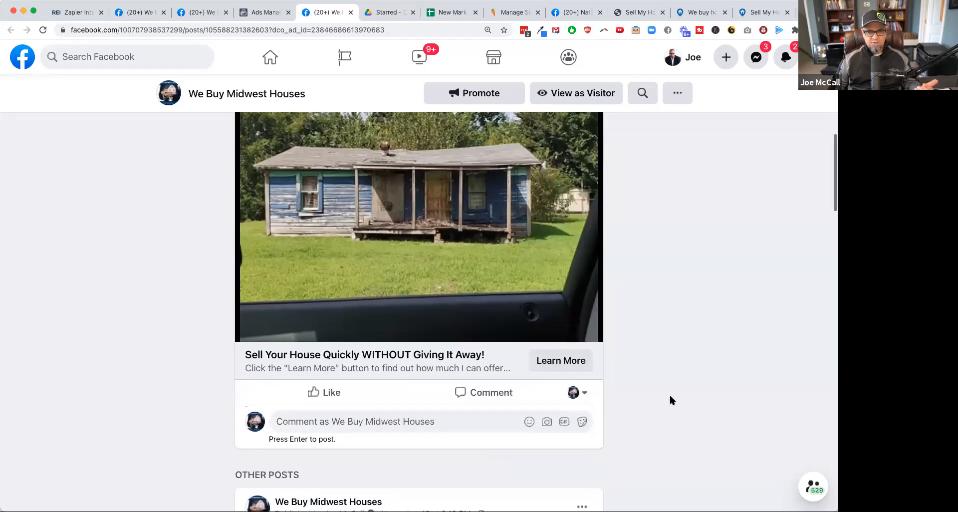
click(568, 363)
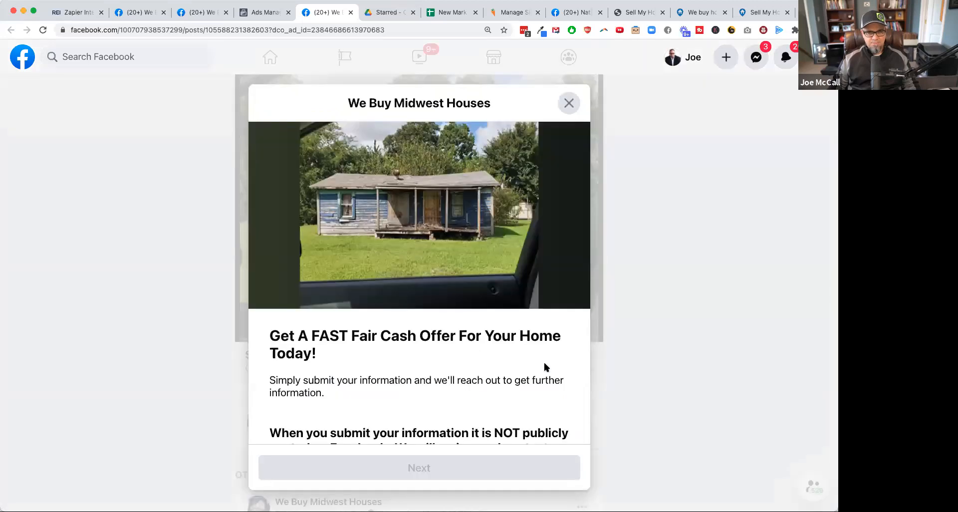
scroll(517, 370, down, 4)
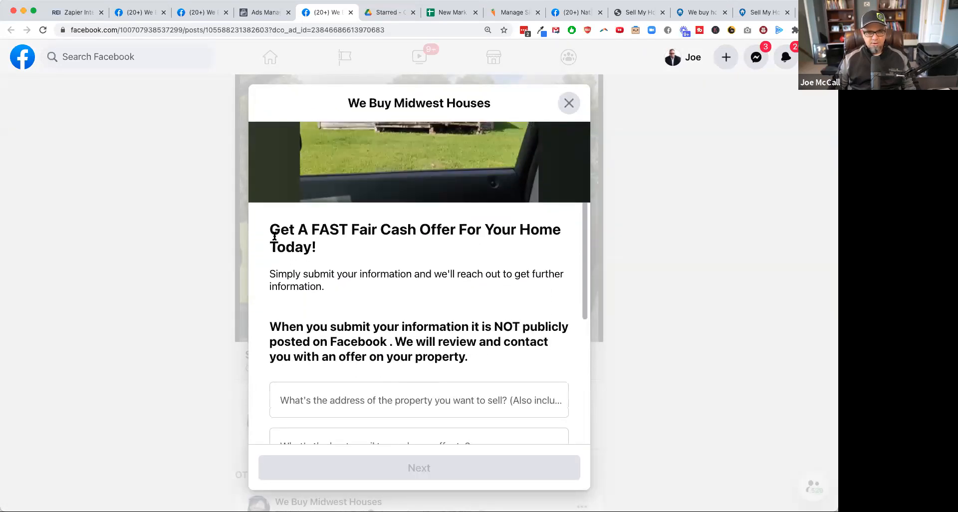
scroll(424, 322, down, 2)
scroll(427, 323, down, 1)
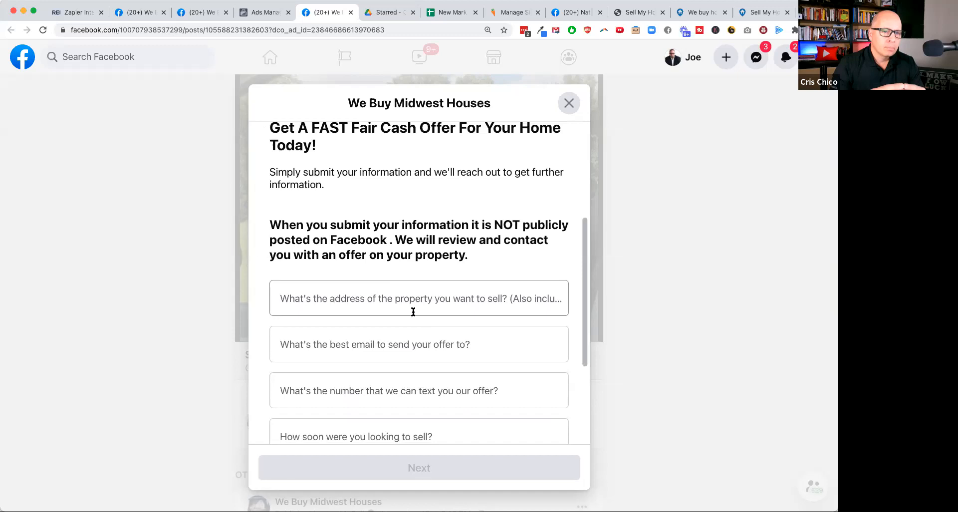
scroll(459, 346, down, 5)
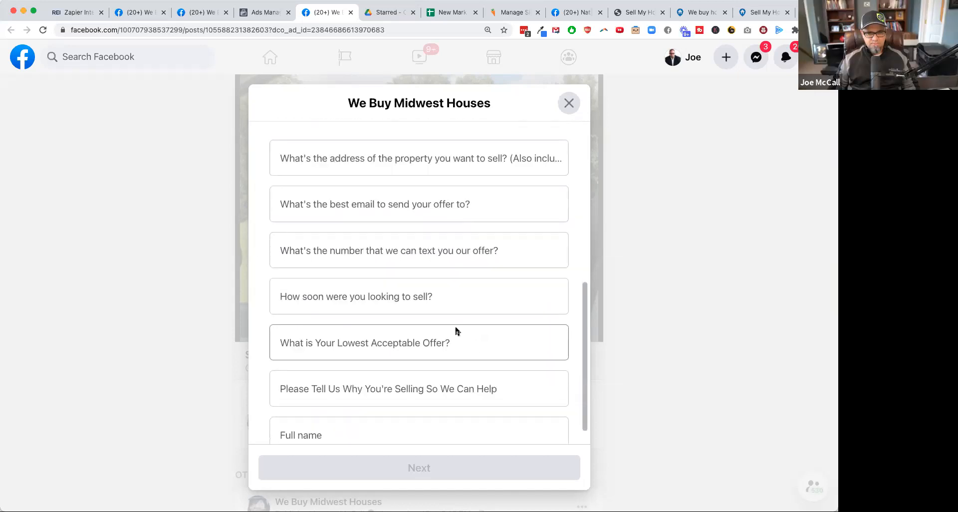
scroll(459, 339, down, 1)
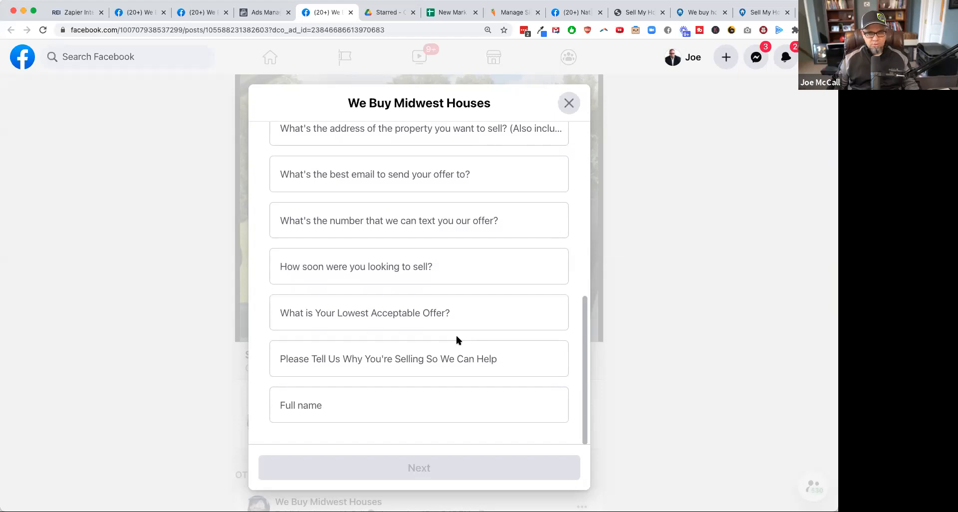
scroll(449, 292, up, 8)
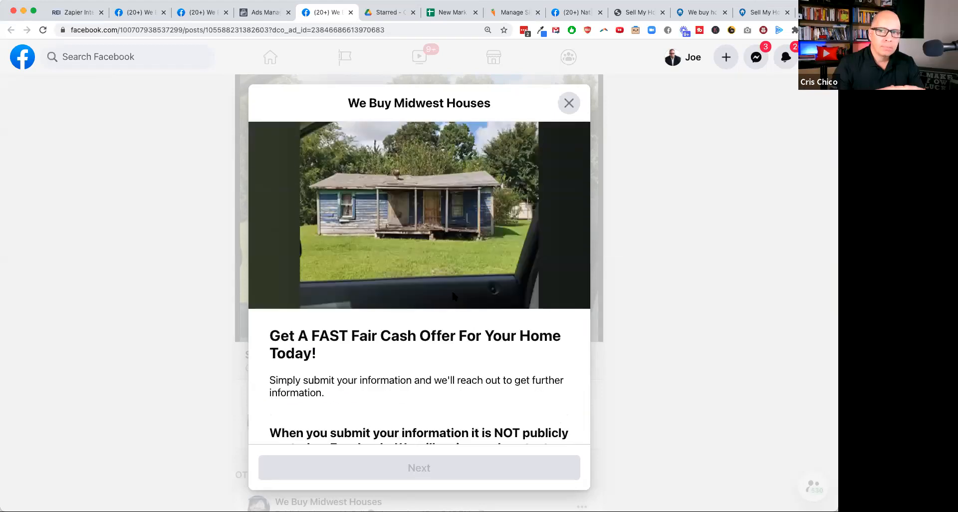
click(569, 103)
Look over the page header and ad text again, switch back to Ads Manager, and close the ad preview
scroll(647, 240, up, 6)
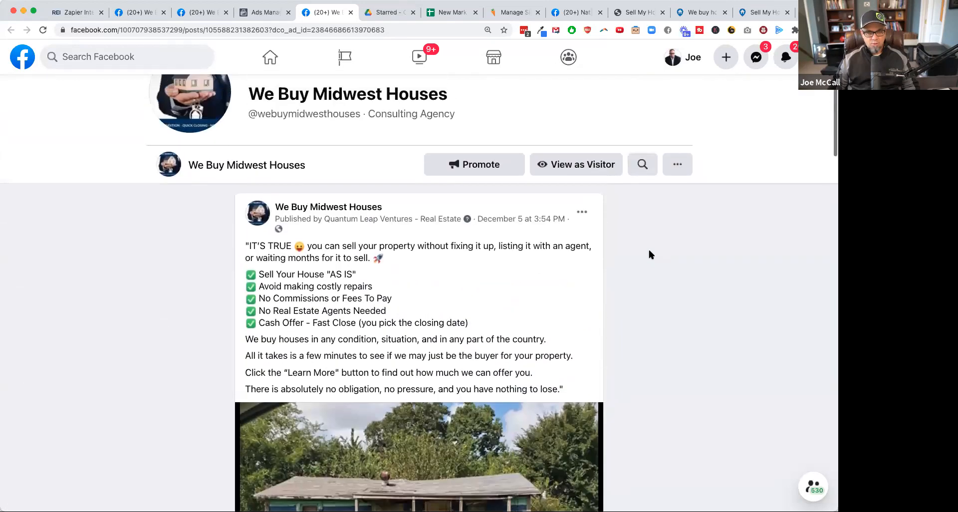
scroll(648, 250, up, 3)
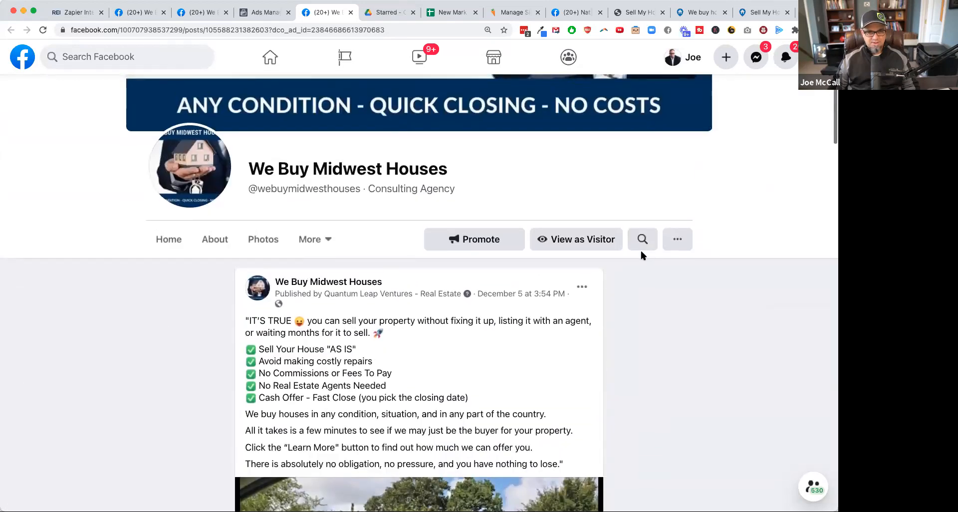
click(272, 15)
click(519, 407)
click(549, 473)
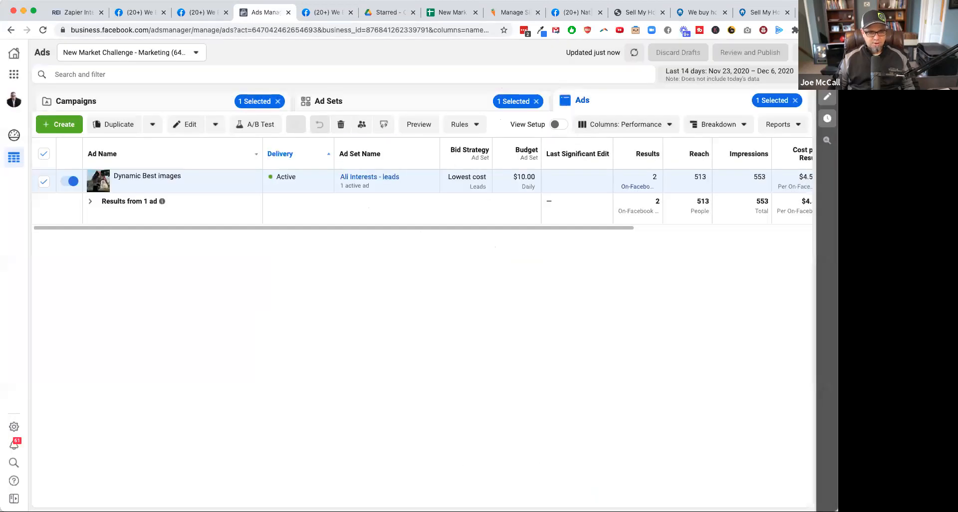